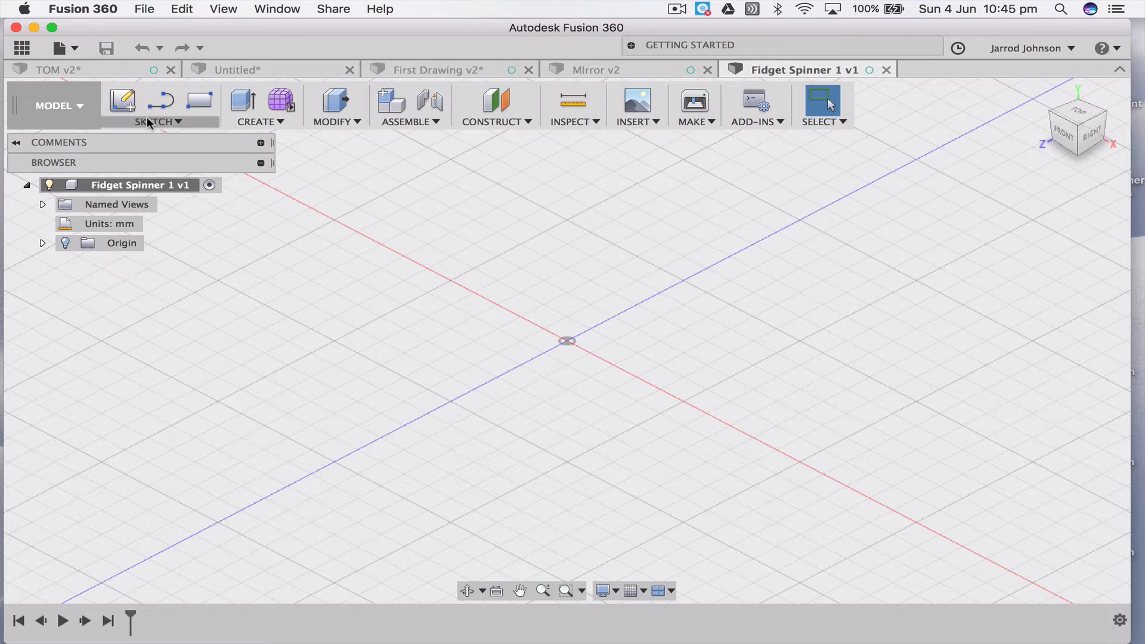
Start a new sketch on the horizontal origin plane
left_click(126, 105)
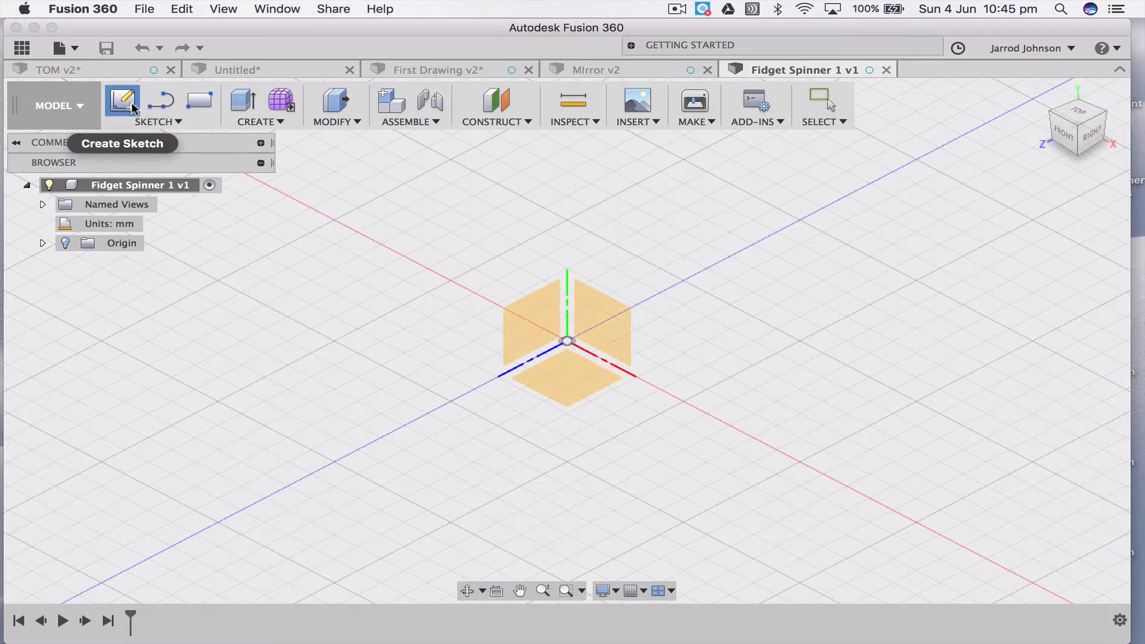
left_click(569, 379)
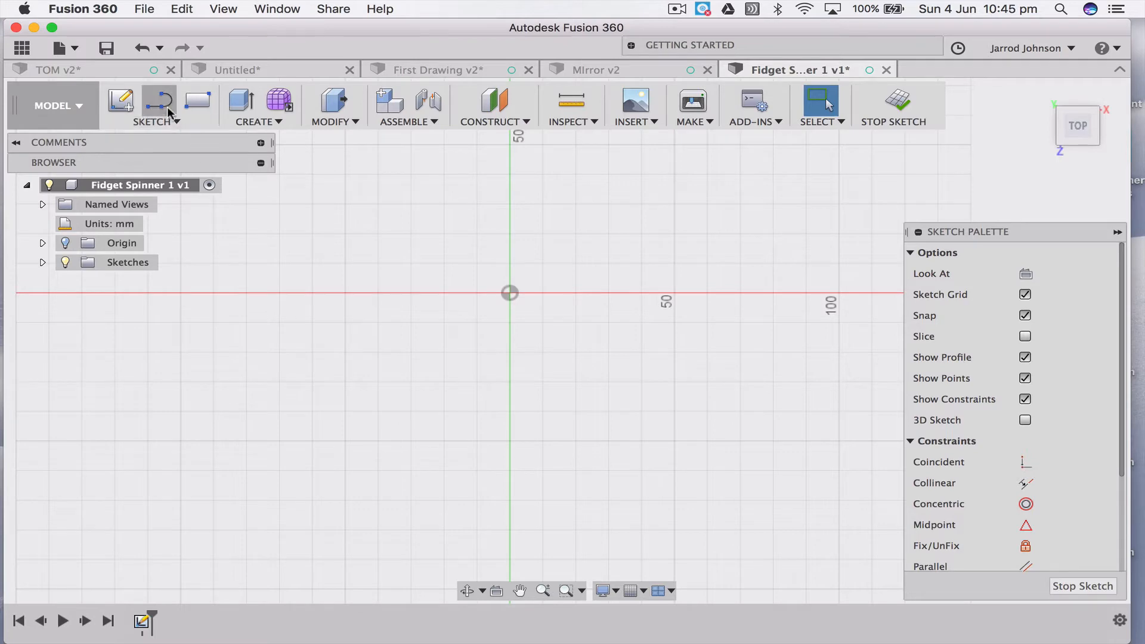
Draw a centre-diameter circle of 22.1 mm at the origin and reposition its diameter dimension inside the circle
left_click(179, 122)
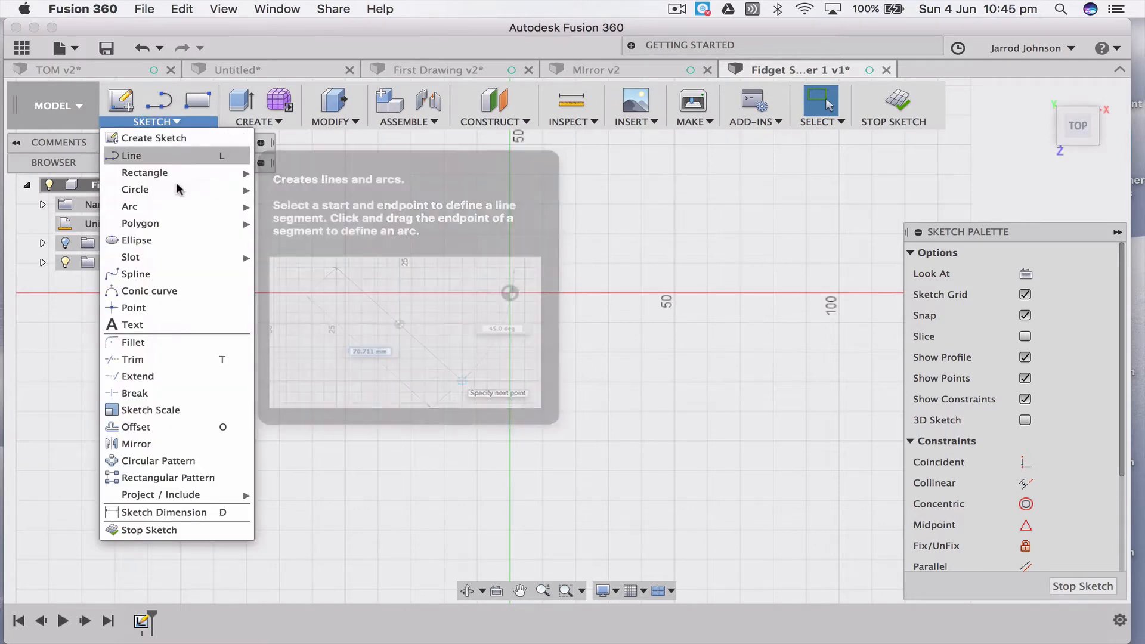
mouse_move(179, 189)
left_click(331, 192)
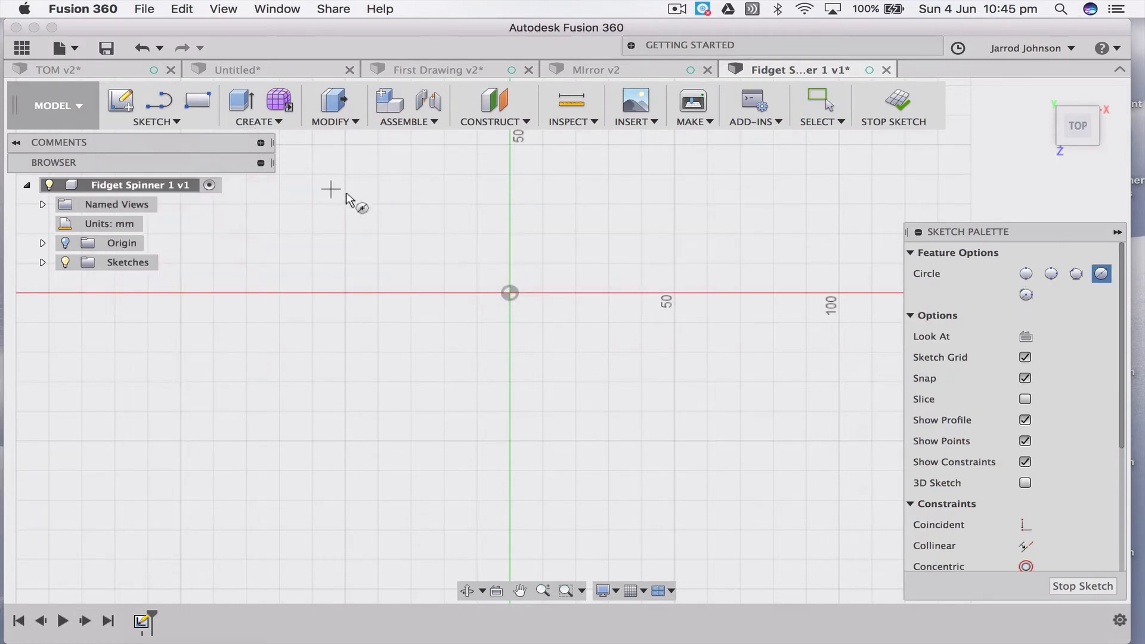
left_click(510, 293)
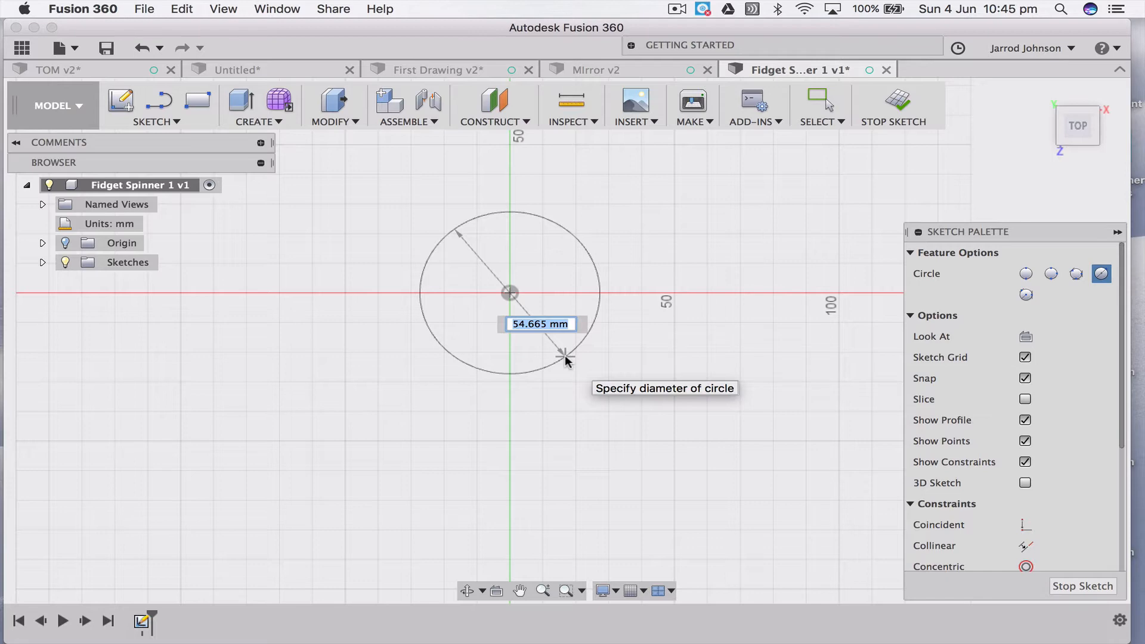
type("22")
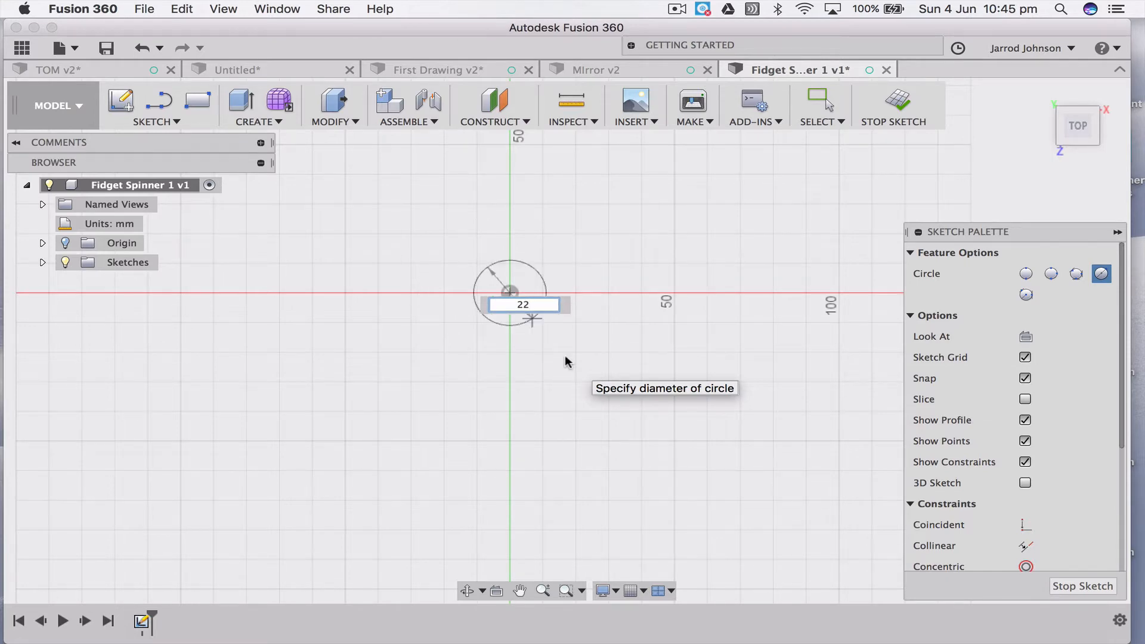
scroll(565, 362, "down", 2)
scroll(565, 362, "up", 3)
scroll(565, 362, "up", 3)
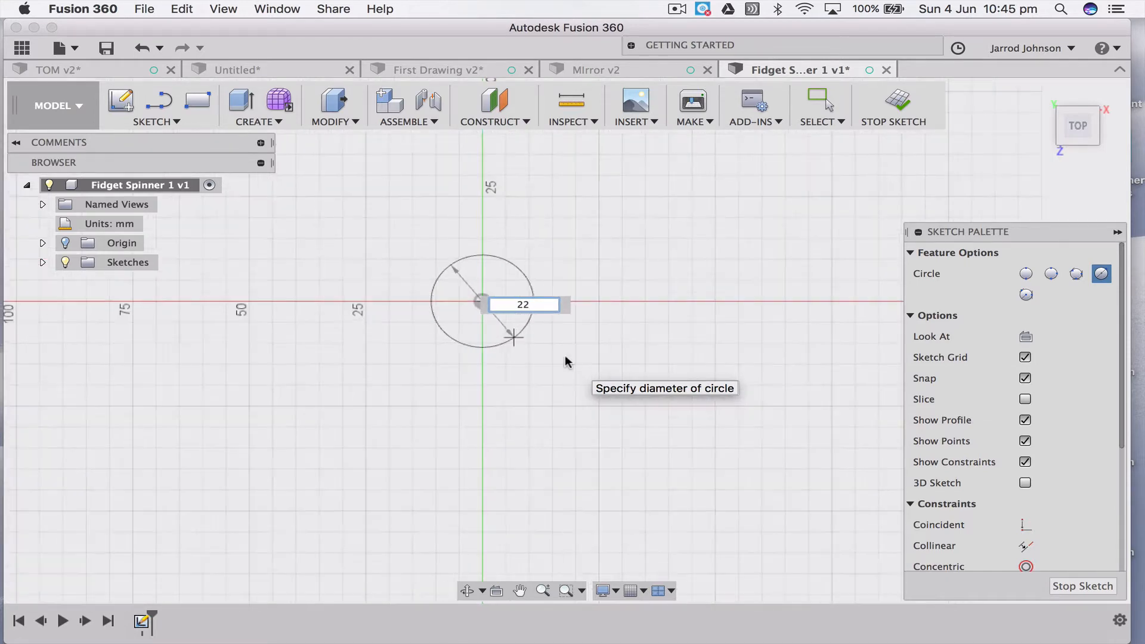
scroll(565, 362, "up", 3)
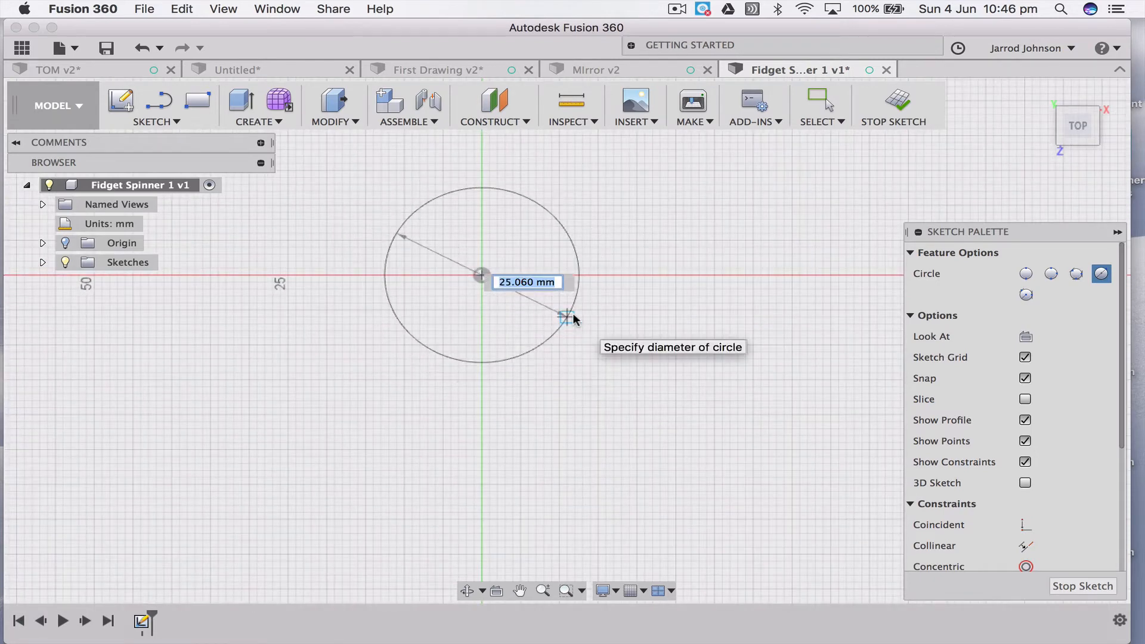
type("22")
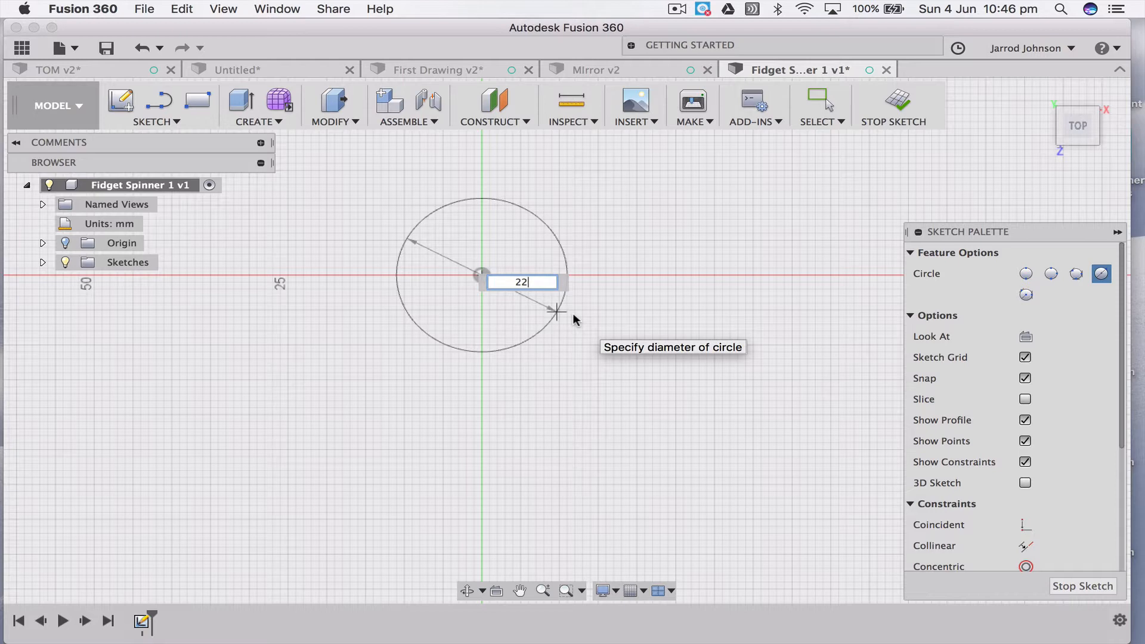
type(".1")
key("Tab")
key("Return")
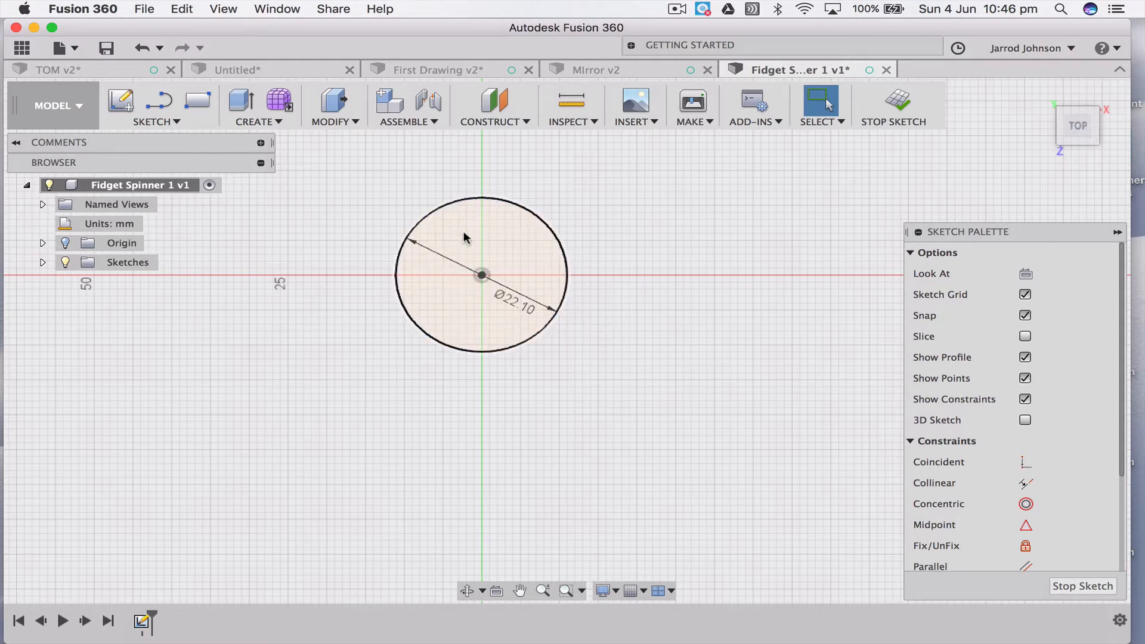
left_click_drag(431, 256, 439, 286)
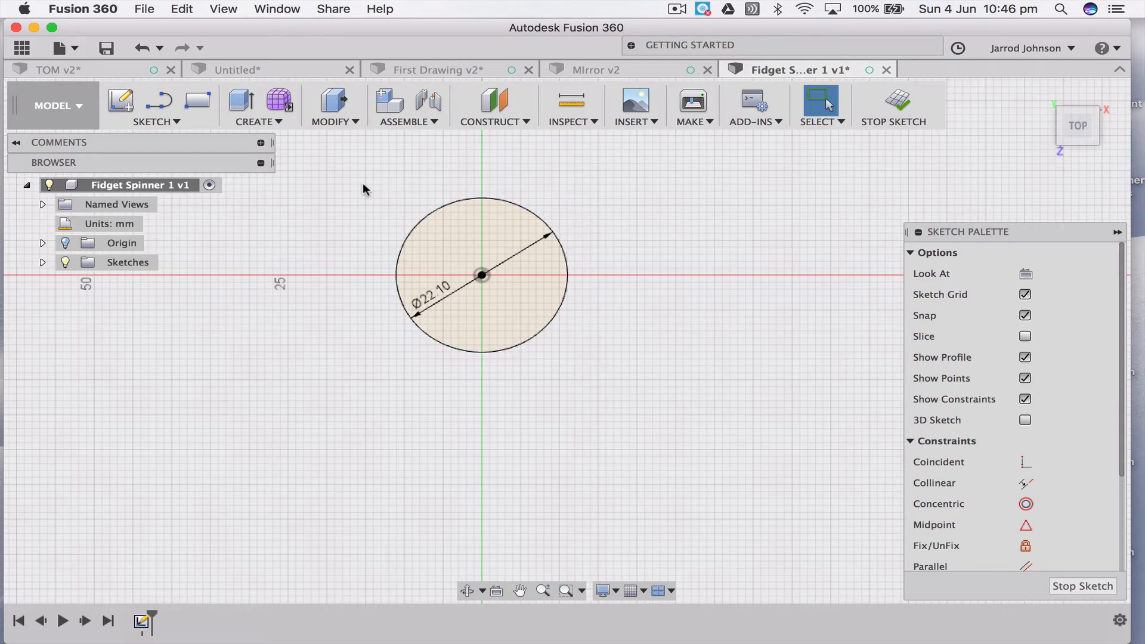
key("o")
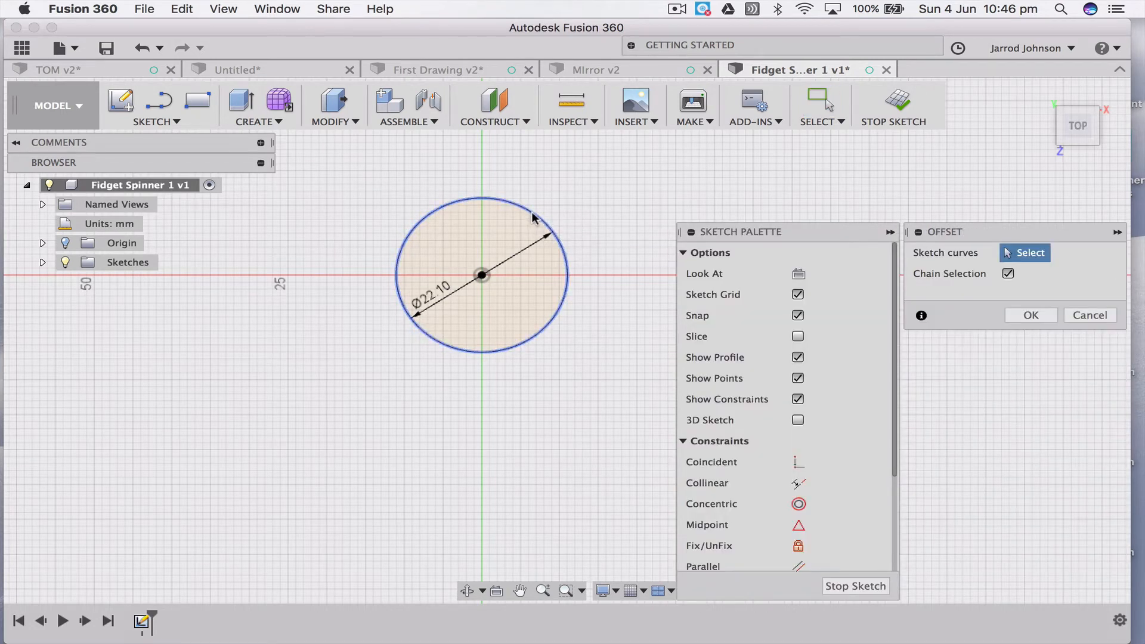
left_click(798, 504)
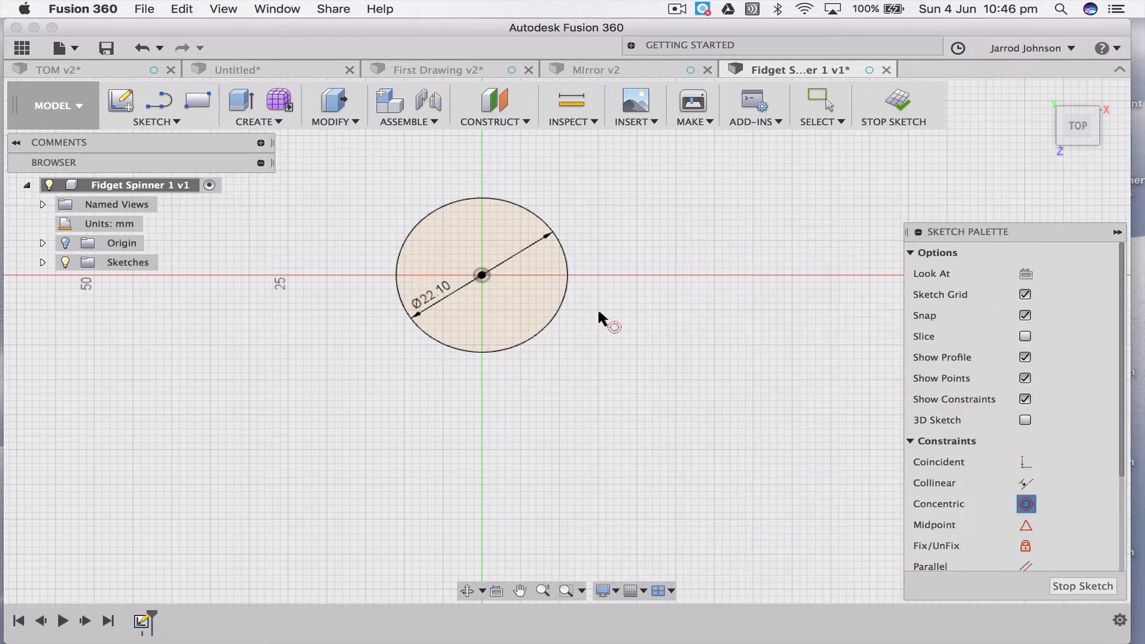
left_click(566, 260)
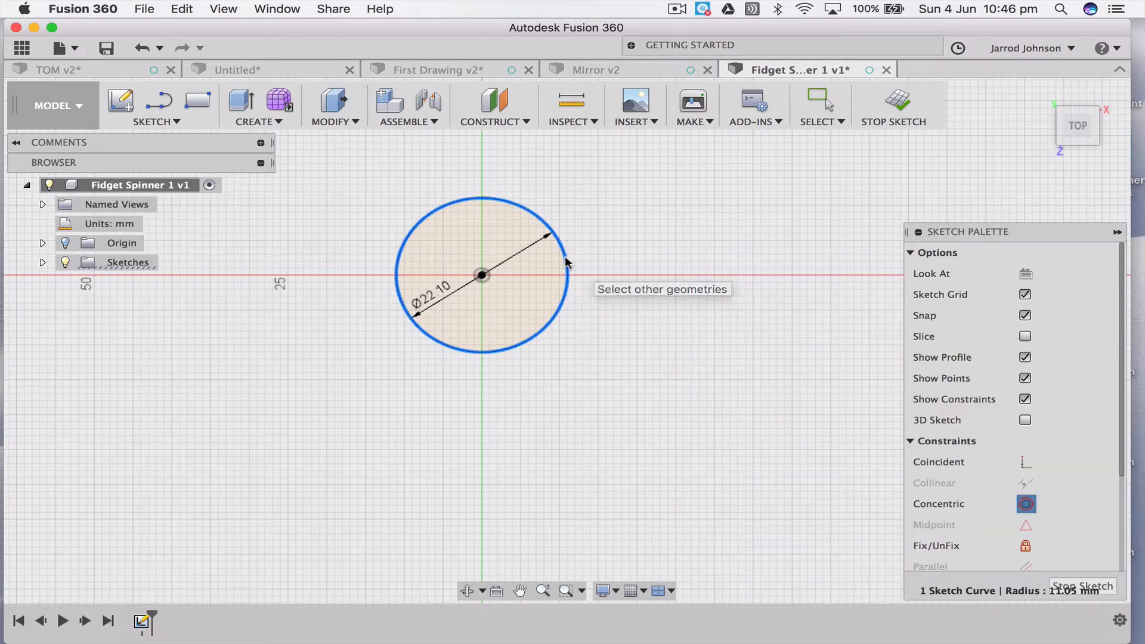
key("Escape")
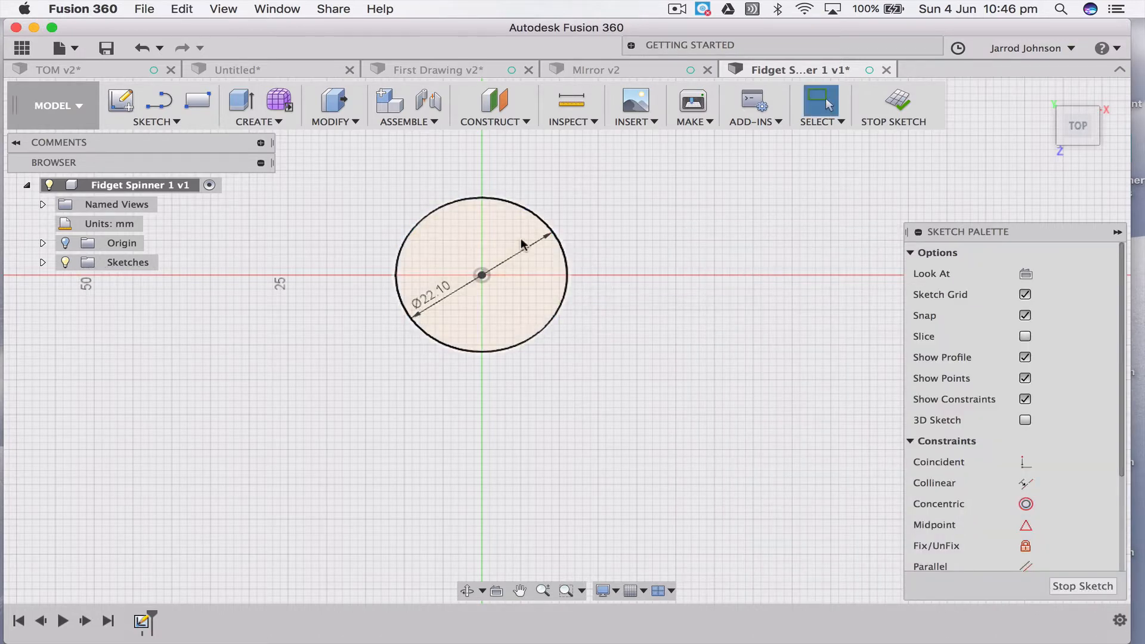
Offset the 22.1 mm circle outward by 3 mm and move the offset dimension to the upper-left part of the ring
left_click(486, 198)
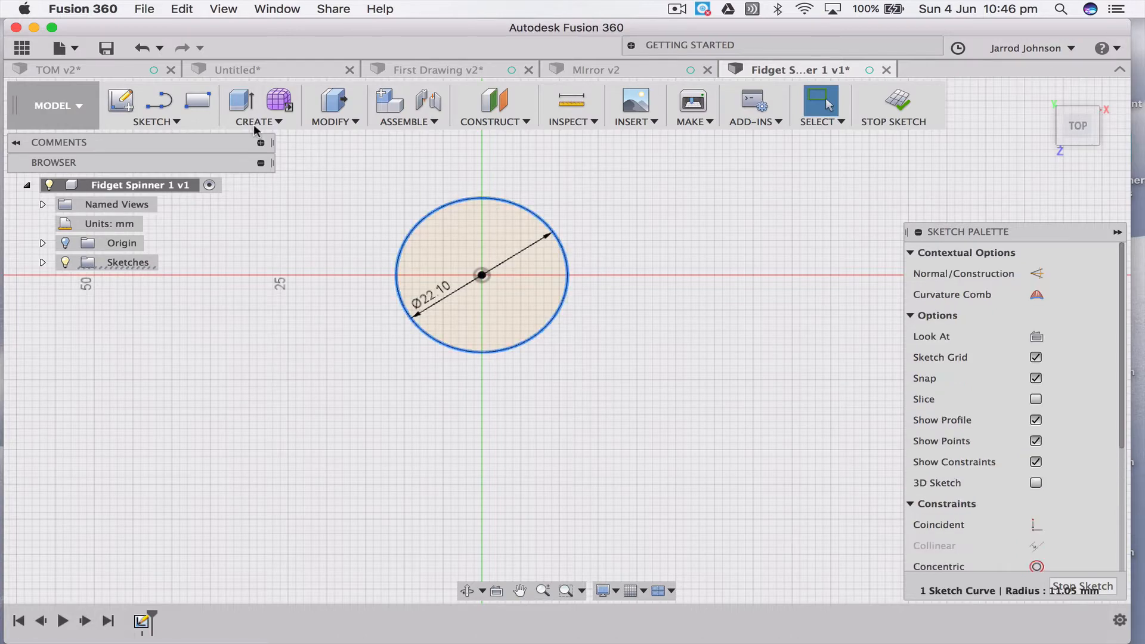
left_click(171, 122)
left_click(149, 429)
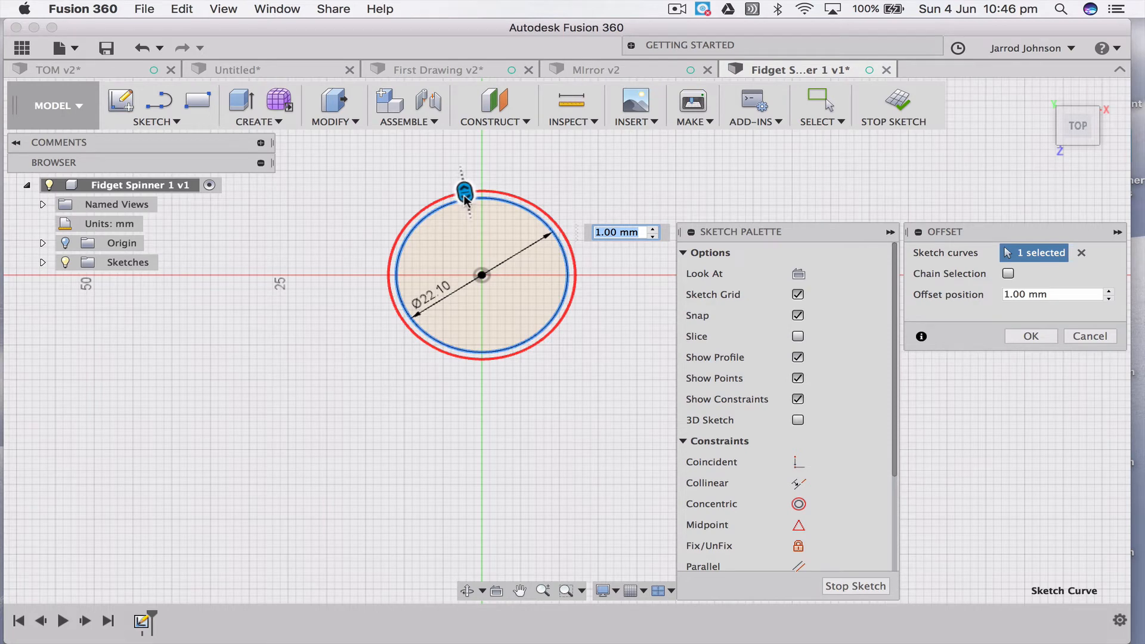
mouse_move(464, 198)
left_mouse_down()
mouse_move(460, 174)
mouse_move(470, 230)
mouse_move(457, 178)
left_mouse_up()
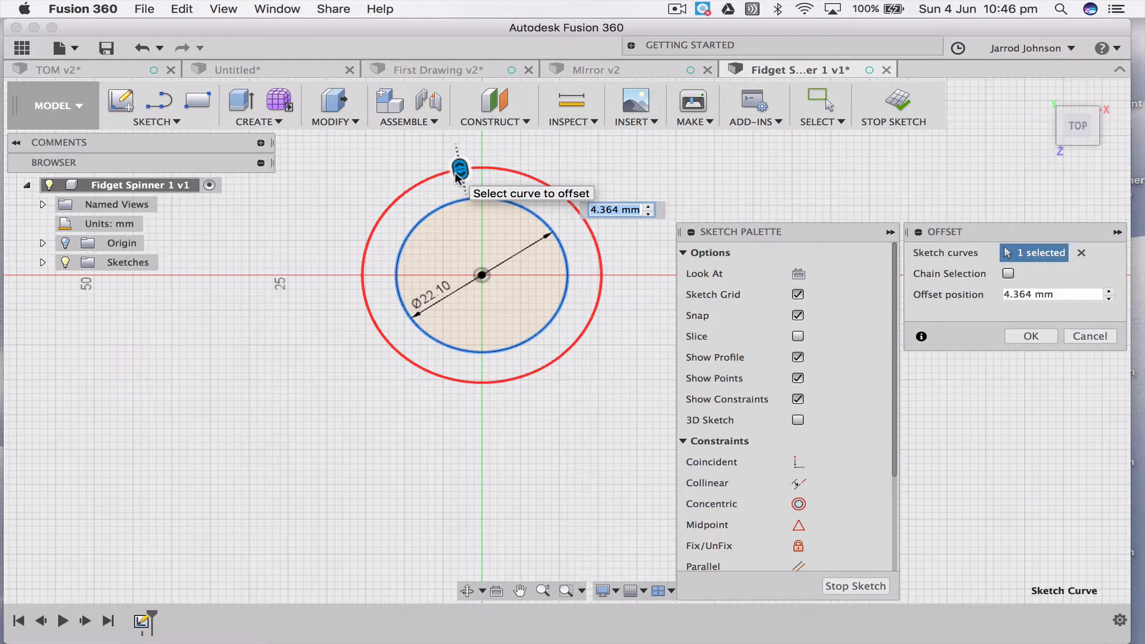
type("4")
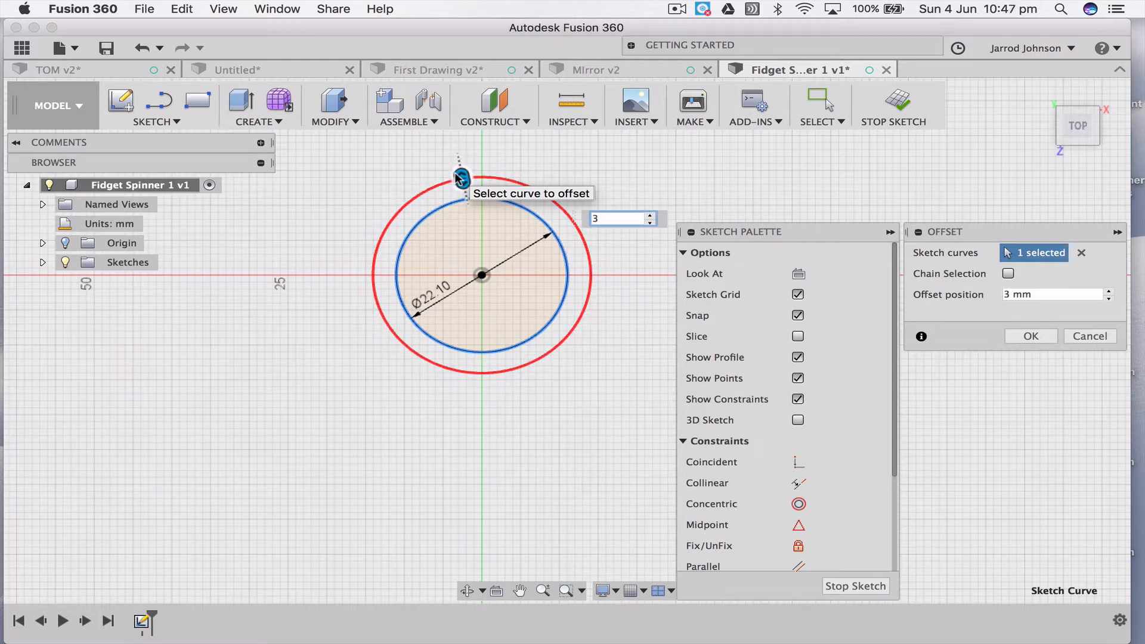
key("Return")
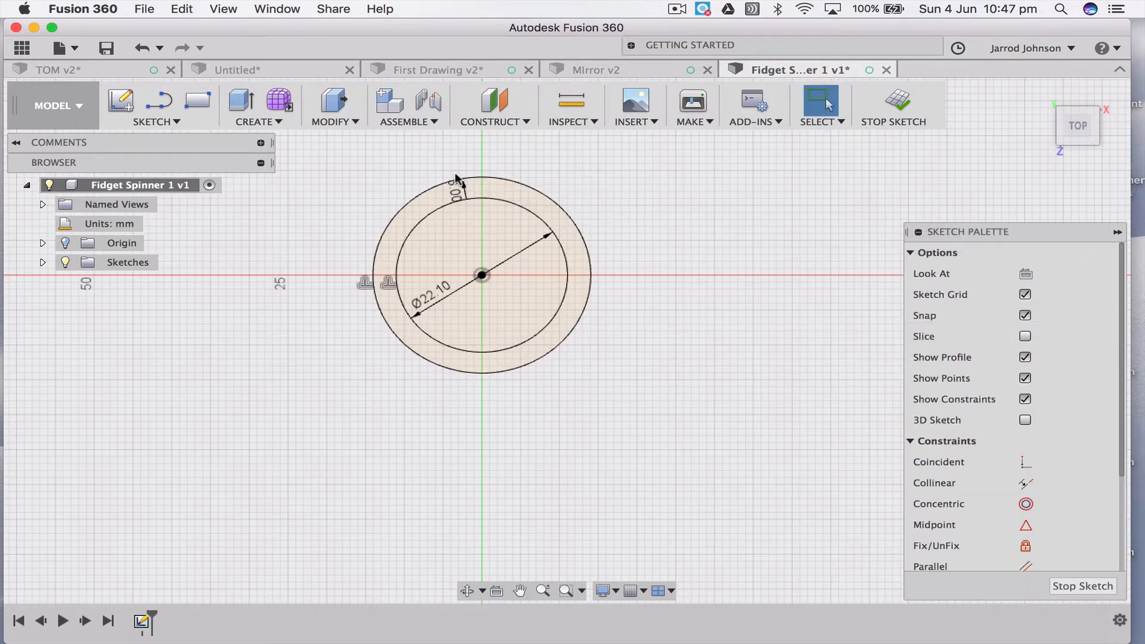
left_click_drag(464, 194, 398, 246)
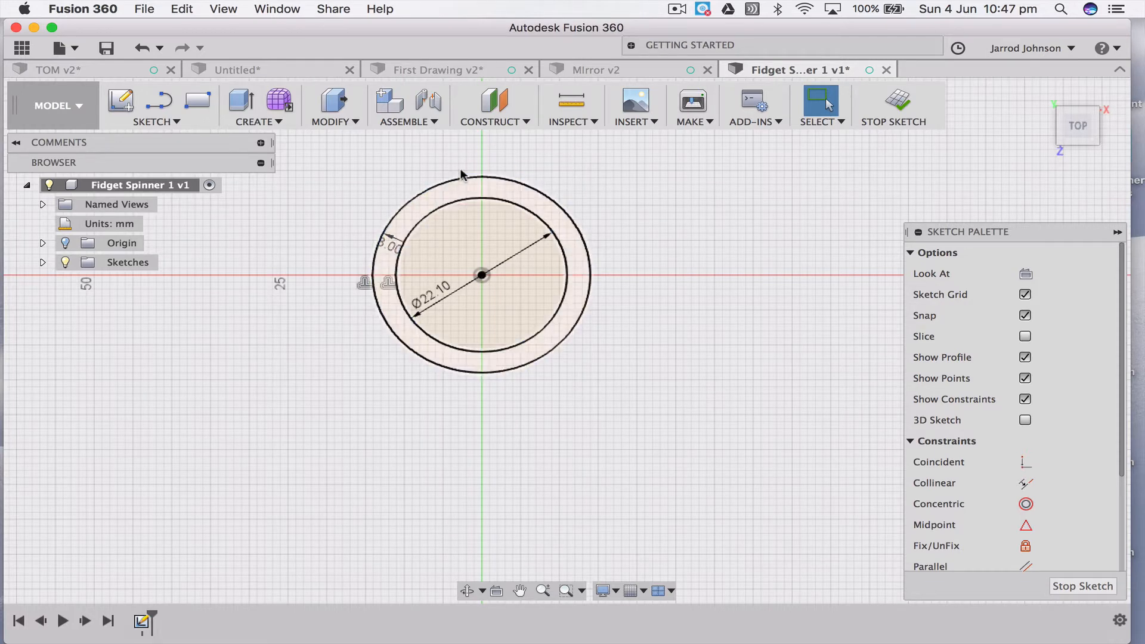
left_click(171, 124)
left_click(134, 425)
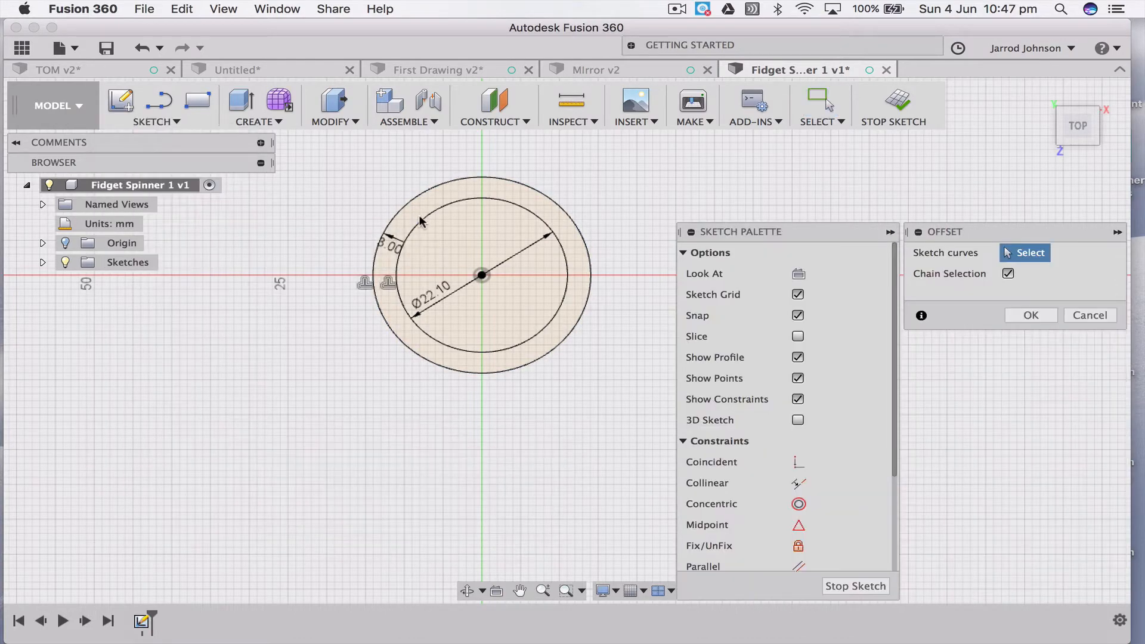
left_click(433, 215)
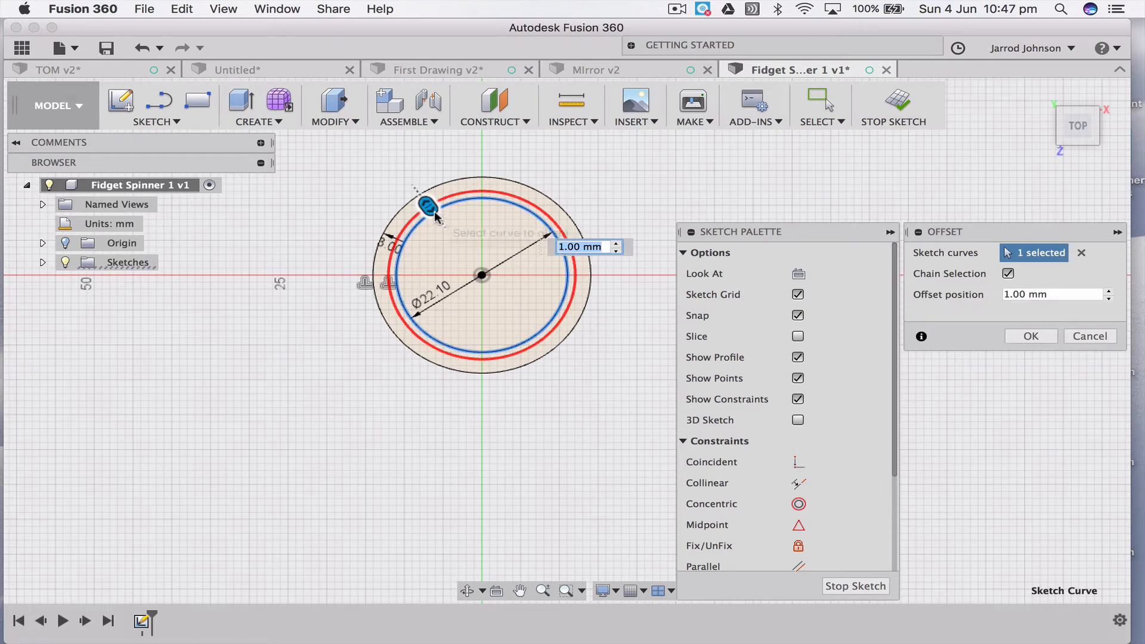
key("Escape")
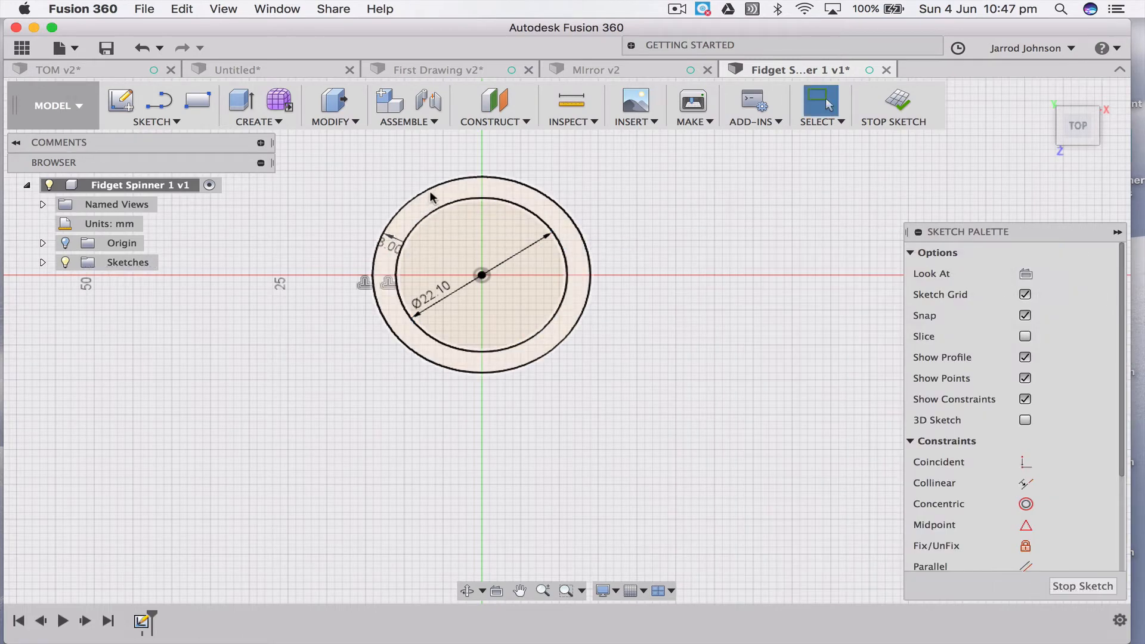
Try to offset the outer circle outward
left_click(431, 190)
left_click(175, 123)
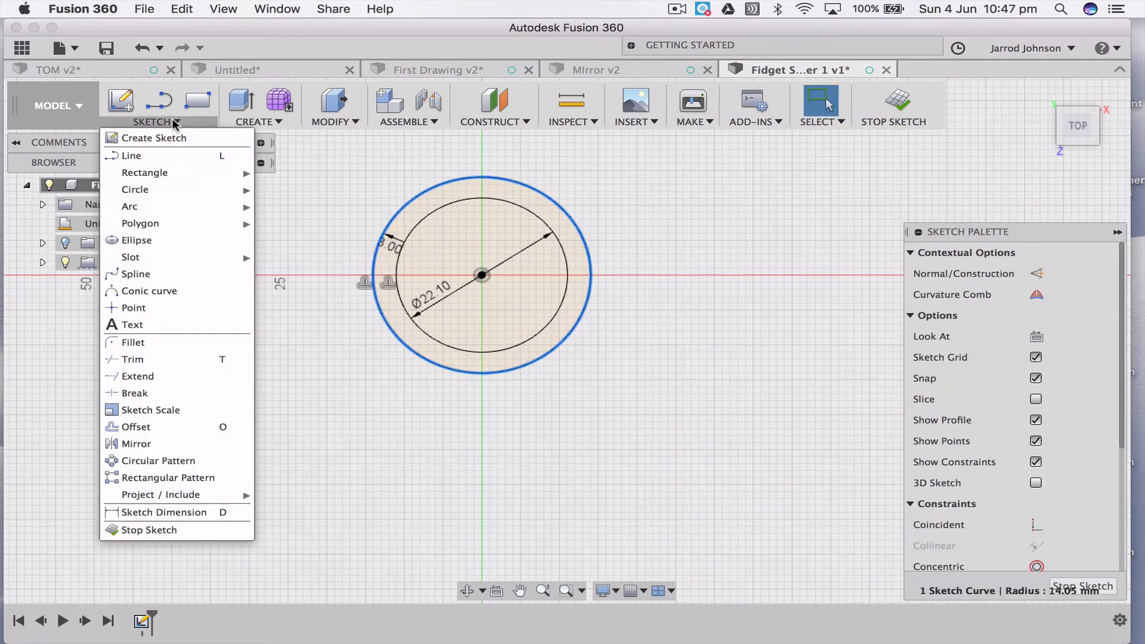
left_click(238, 427)
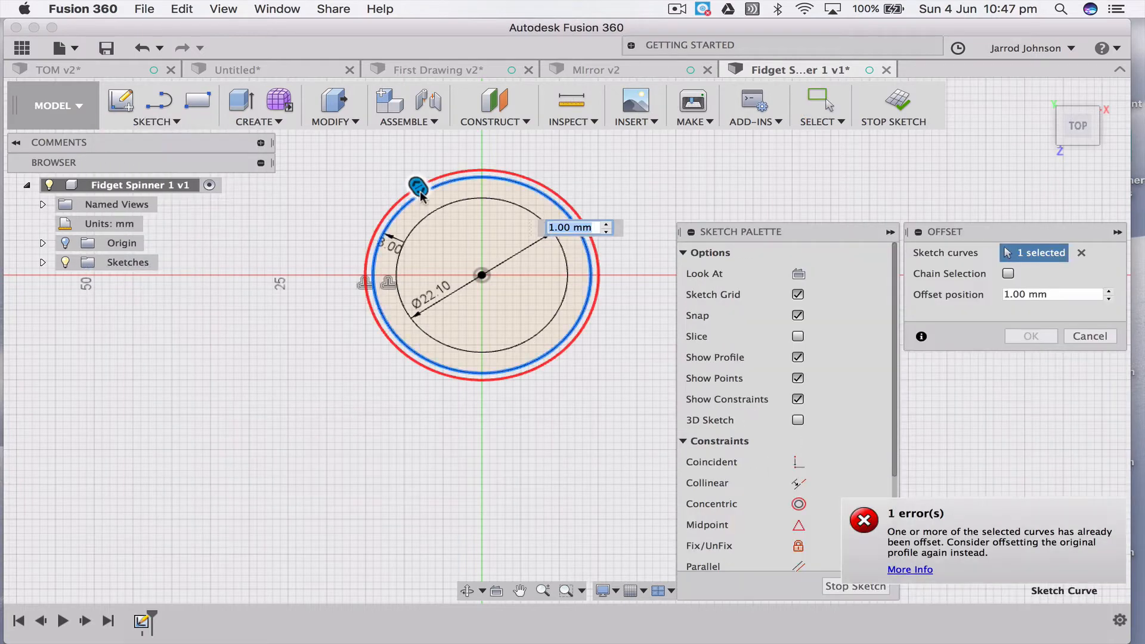
left_click_drag(421, 194, 420, 182)
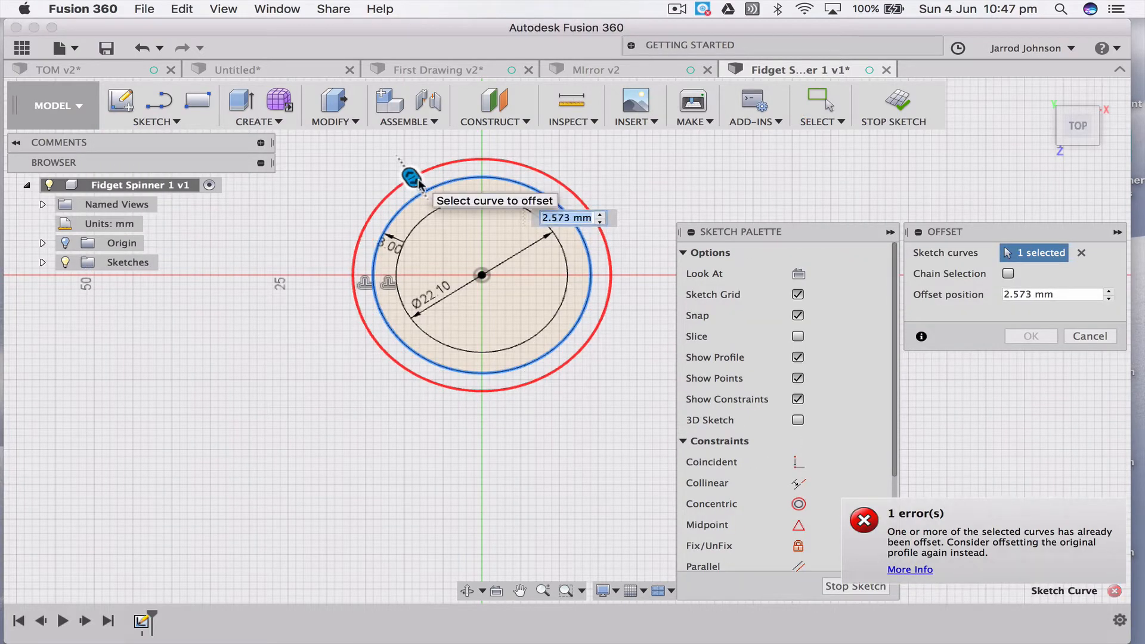
key("Escape")
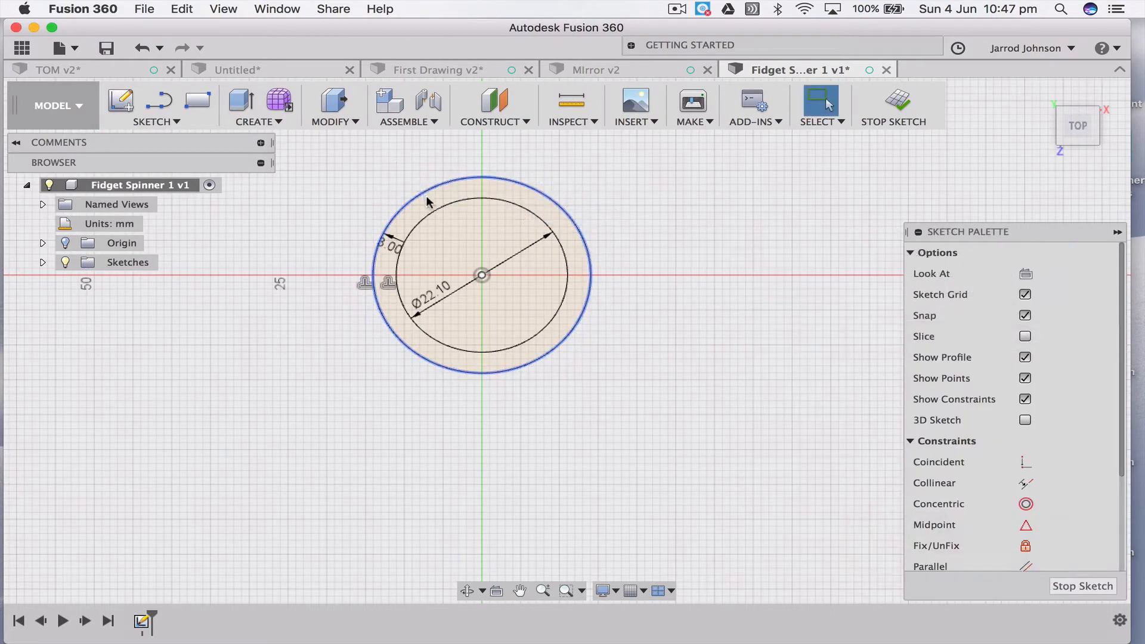
Offset the 22.1 mm inner circle outward by 5 mm and place its dimension beside the 3 mm offset dimension
left_click(432, 207)
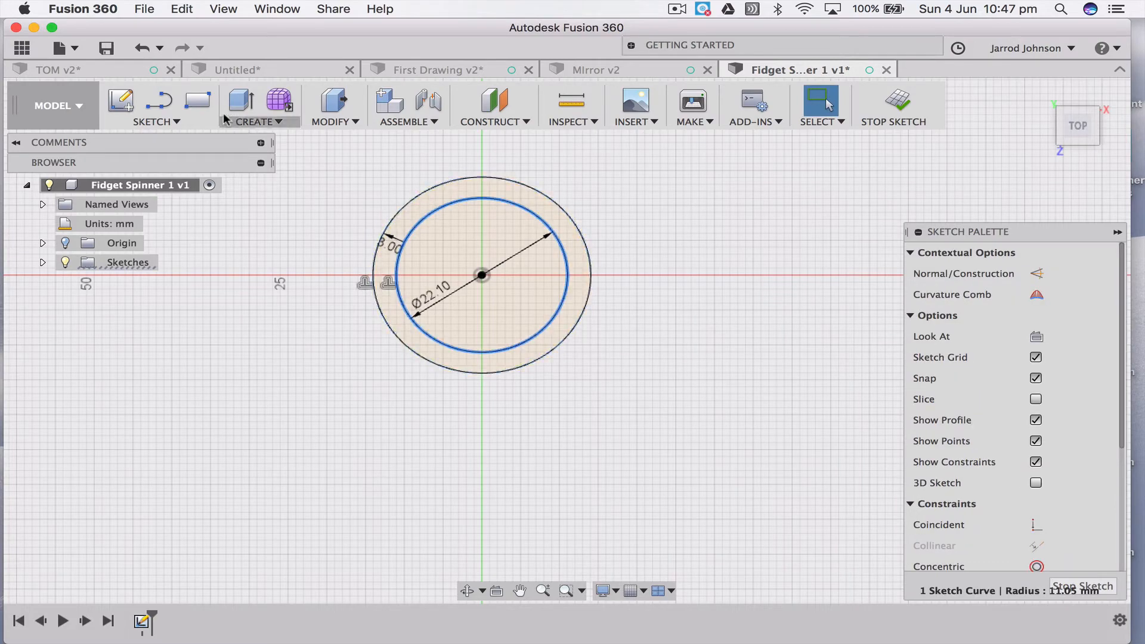
left_click(156, 122)
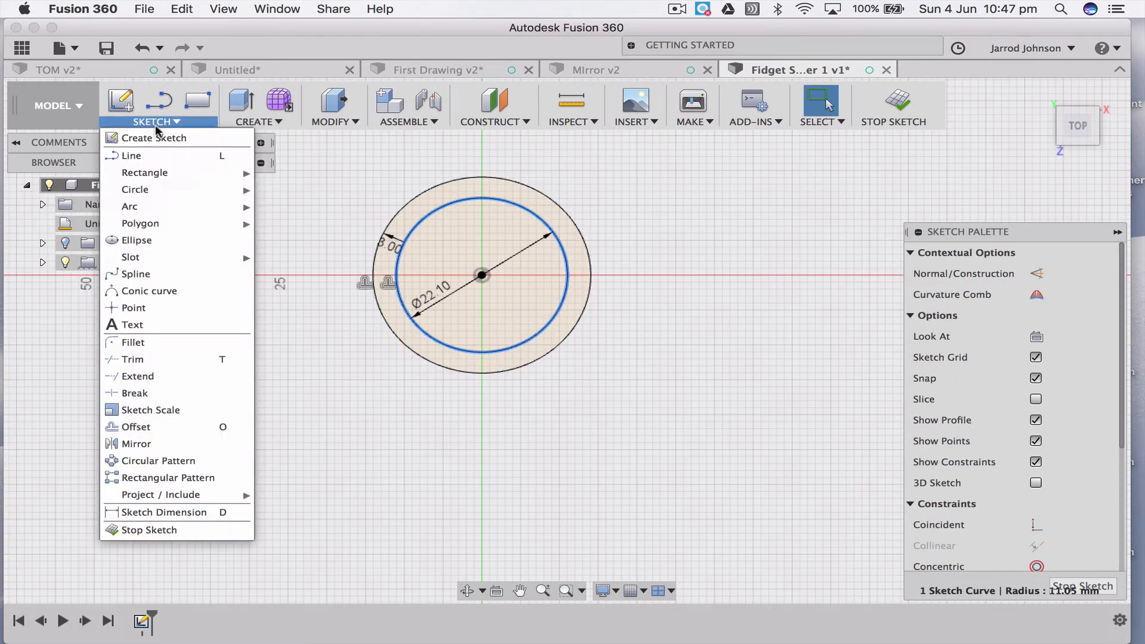
left_click(149, 435)
left_click_drag(429, 202, 416, 187)
type("5")
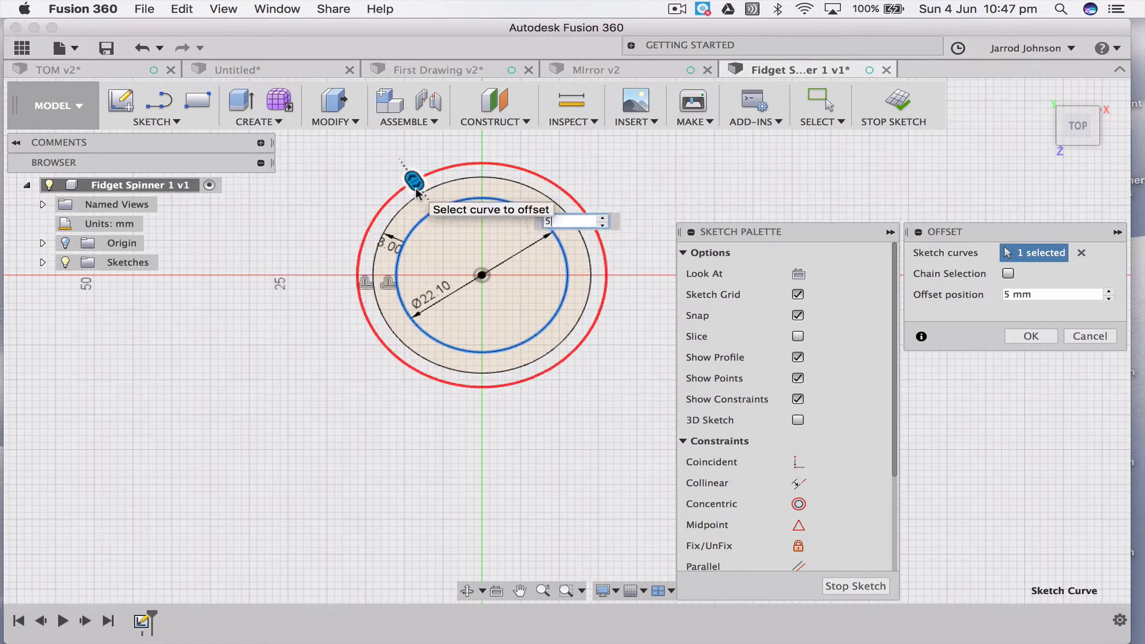
key("Return")
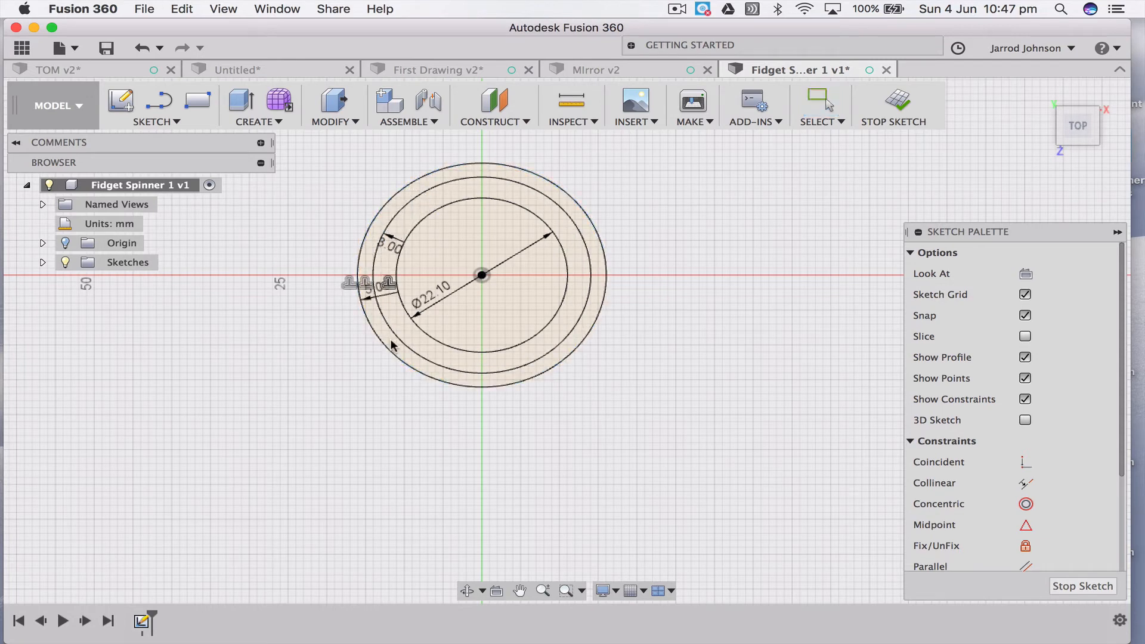
left_click_drag(411, 194, 391, 216)
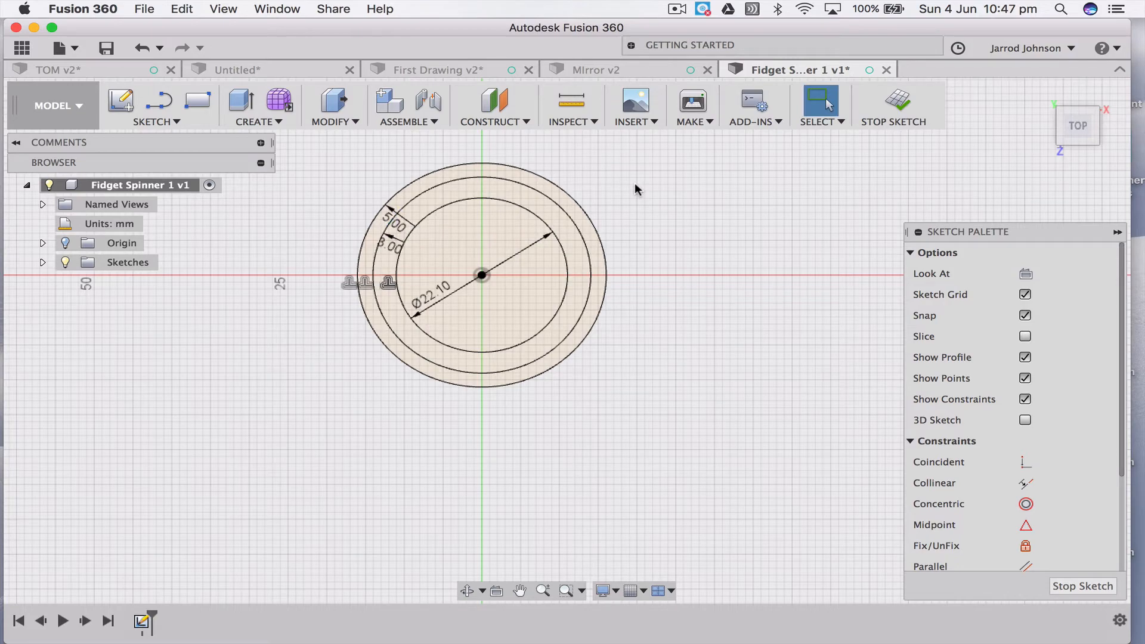
Draw a line about 22.5 mm long from the origin at 20° above the horizontal axis
scroll(634, 183, "up", 5)
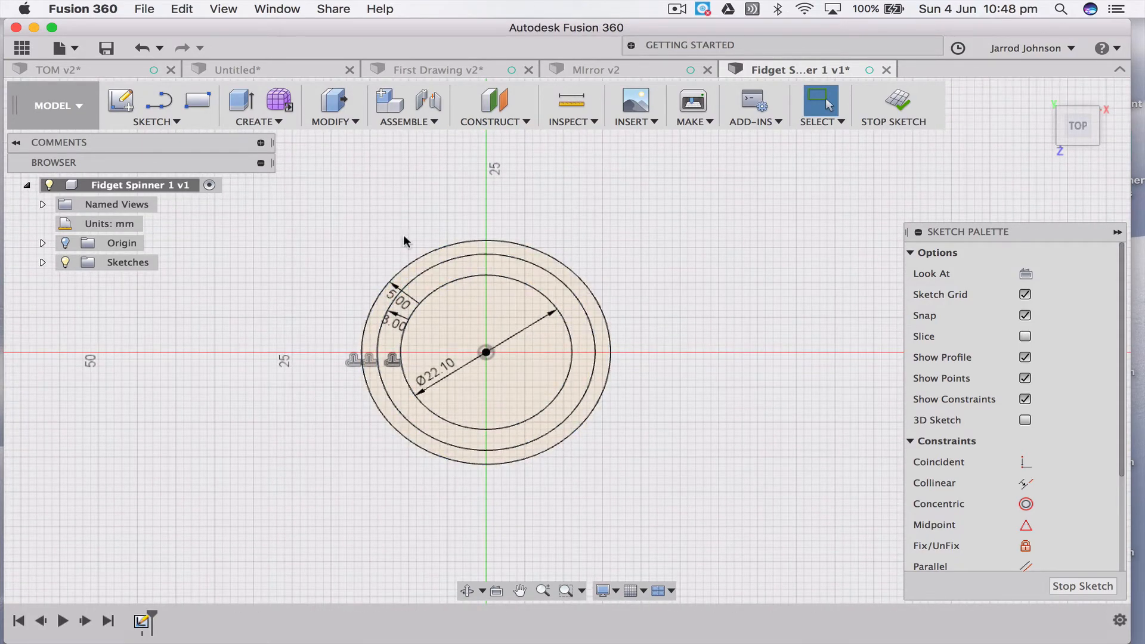
key("l")
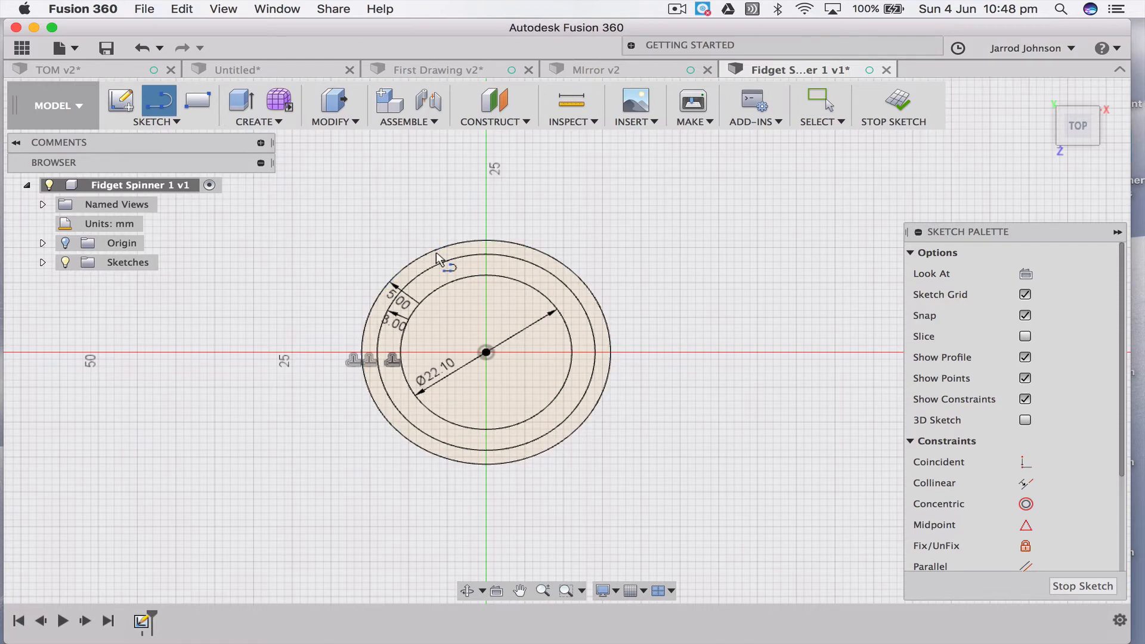
left_click(487, 352)
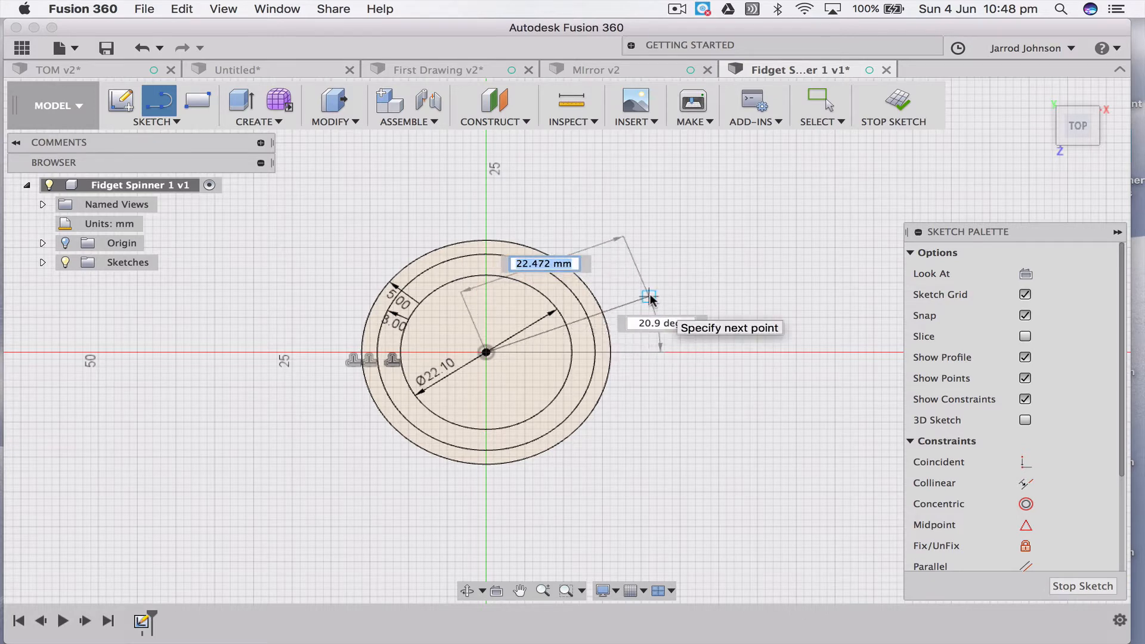
key("Tab")
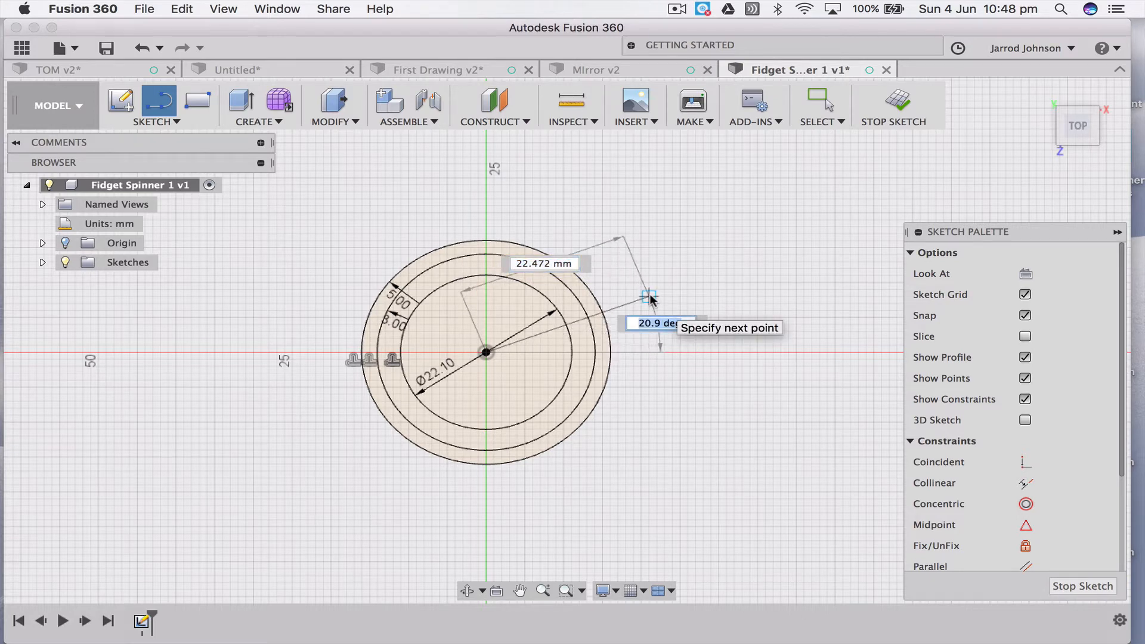
type("20")
key("Return")
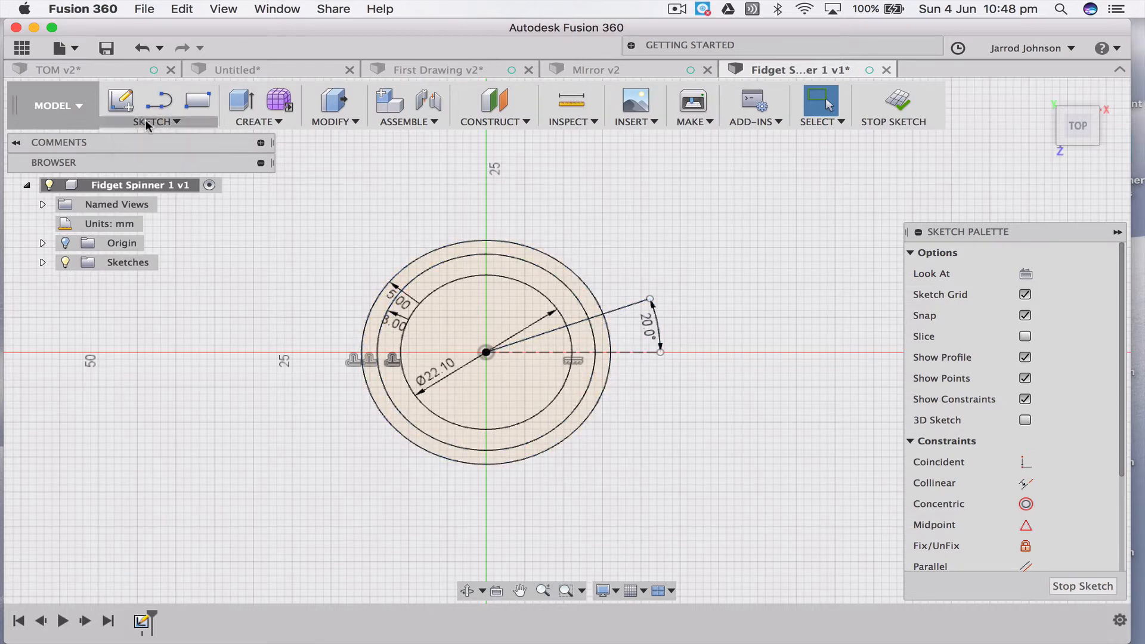
Draw a second line about 22.5 mm long from the origin at 15° below the horizontal axis
key("l")
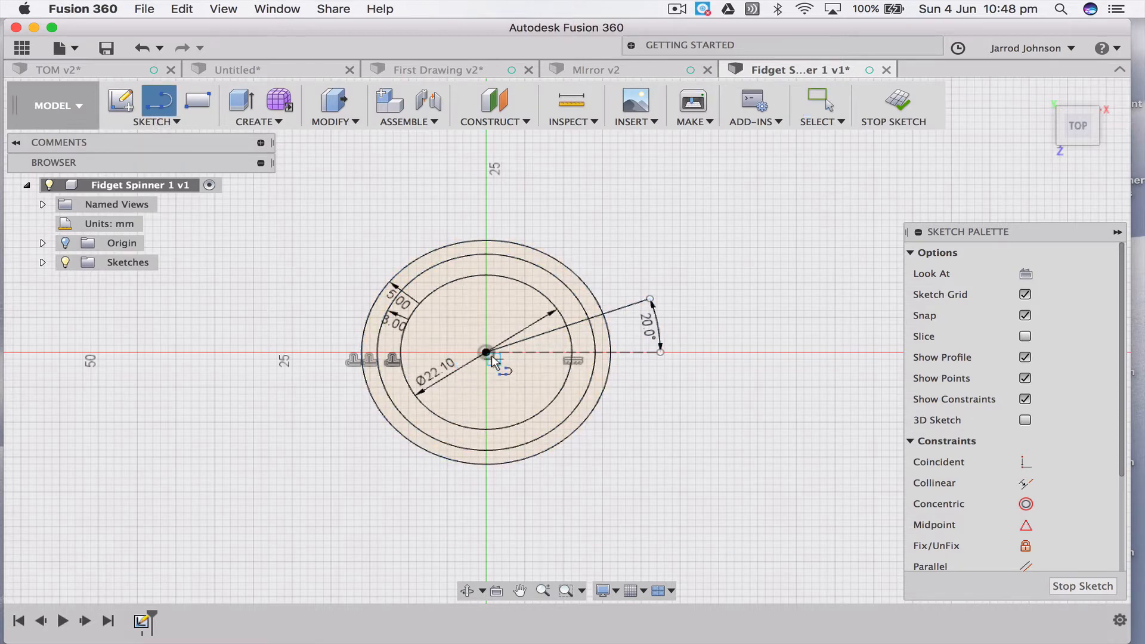
left_click(487, 352)
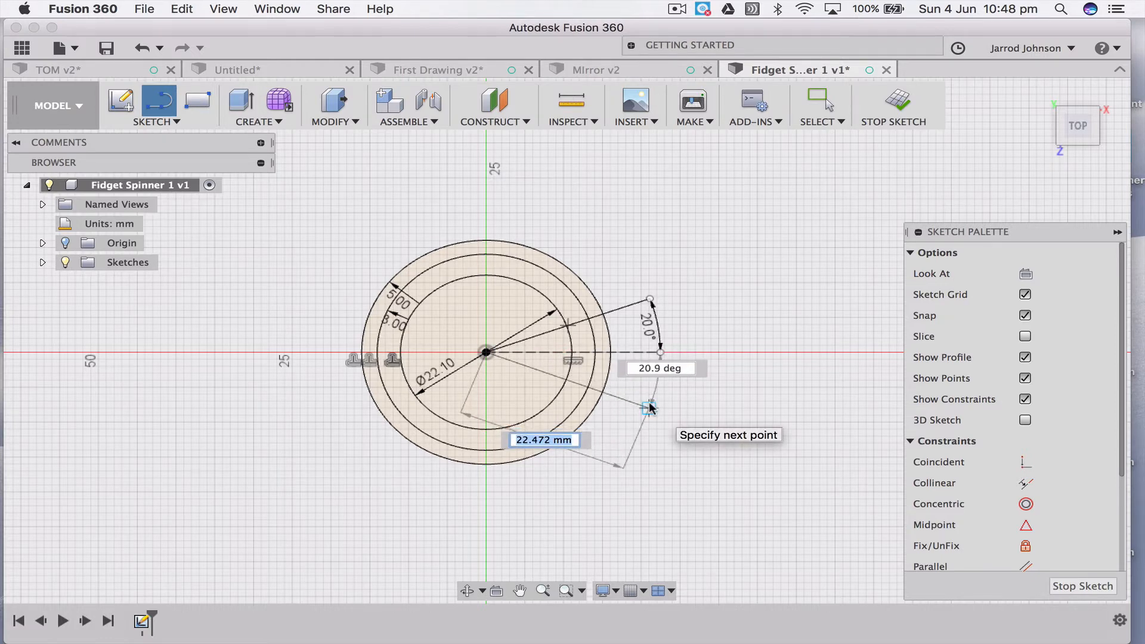
key("Tab")
type("2")
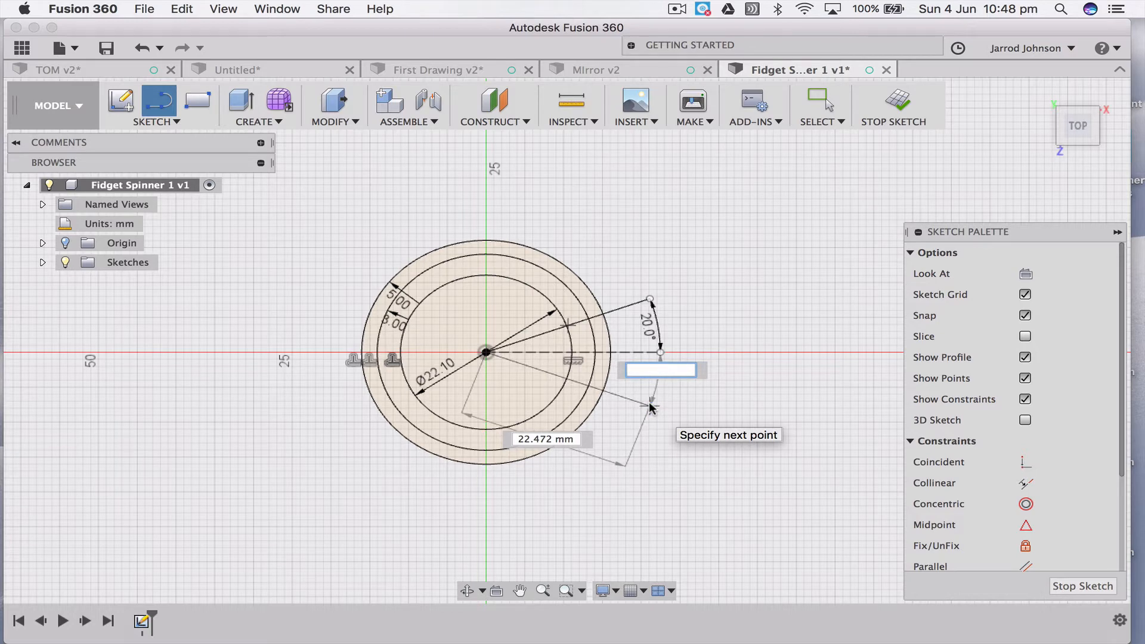
key("Return")
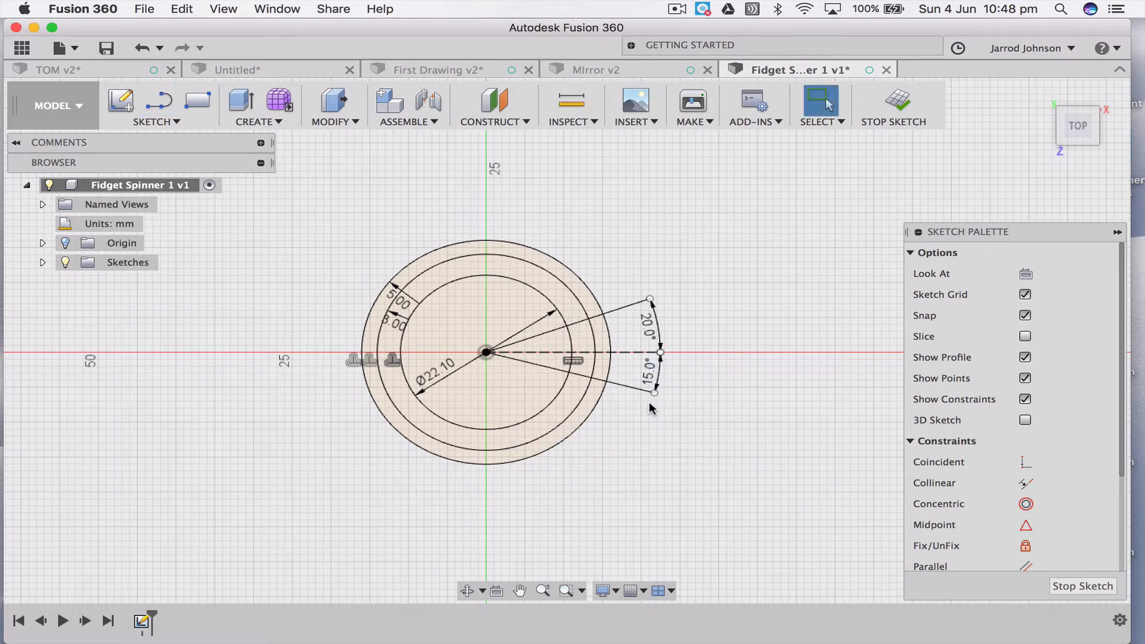
Try a Symmetry constraint between the upper angled line and the dashed horizontal line, with the lower angled line as the symmetry line
left_click(620, 314)
left_click(762, 307)
scroll(1077, 516, "down", 5)
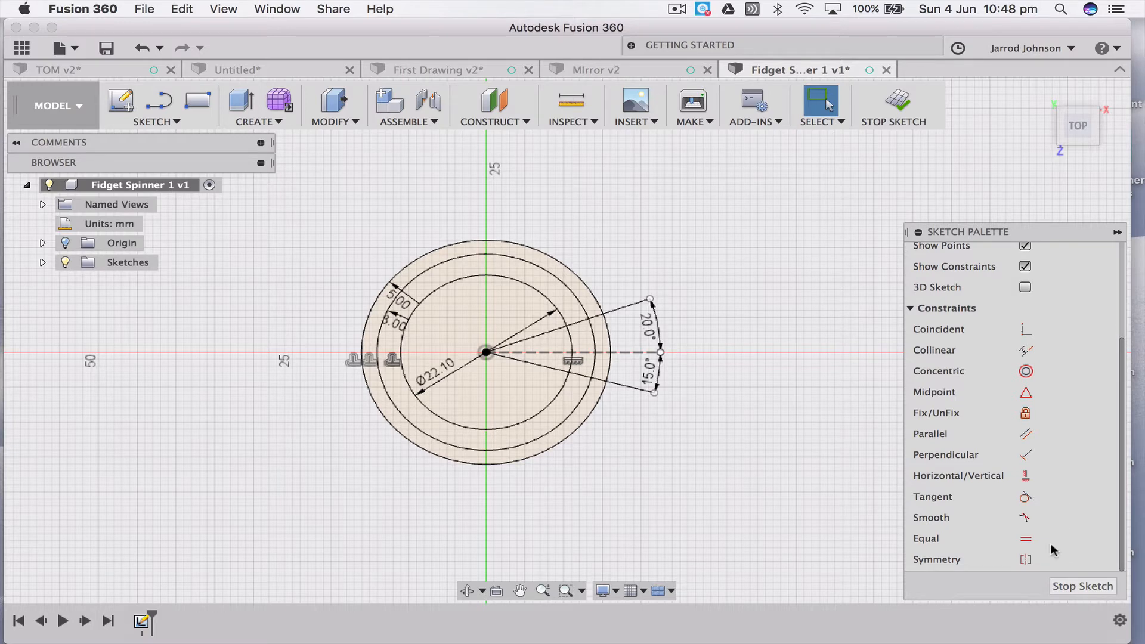
left_click(1027, 559)
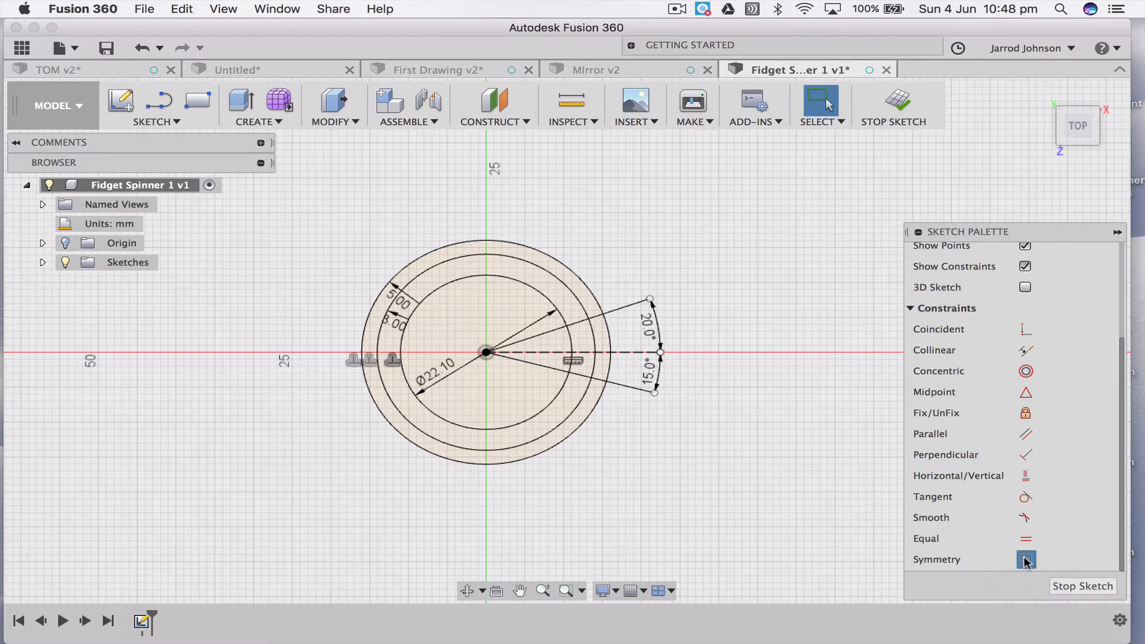
left_click(620, 309)
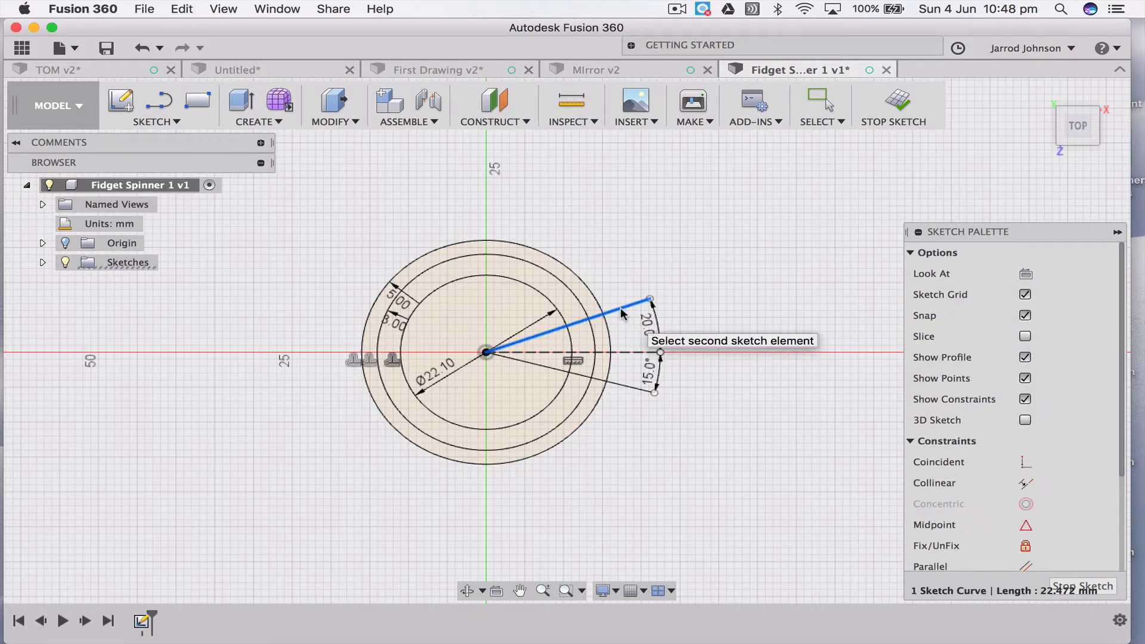
left_click(624, 352)
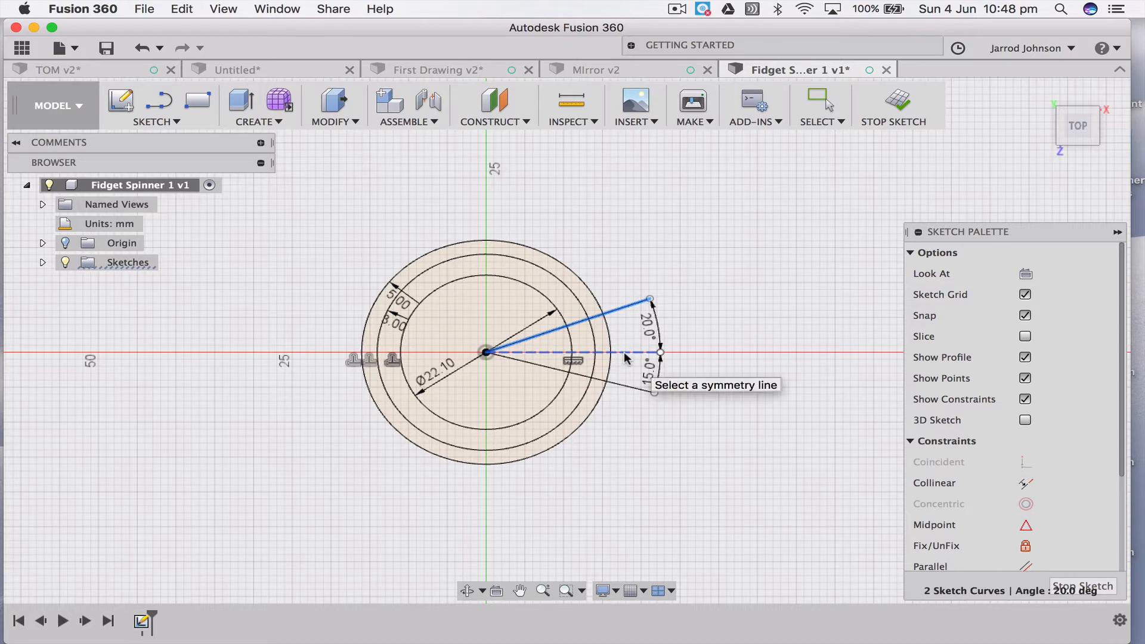
left_click(625, 388)
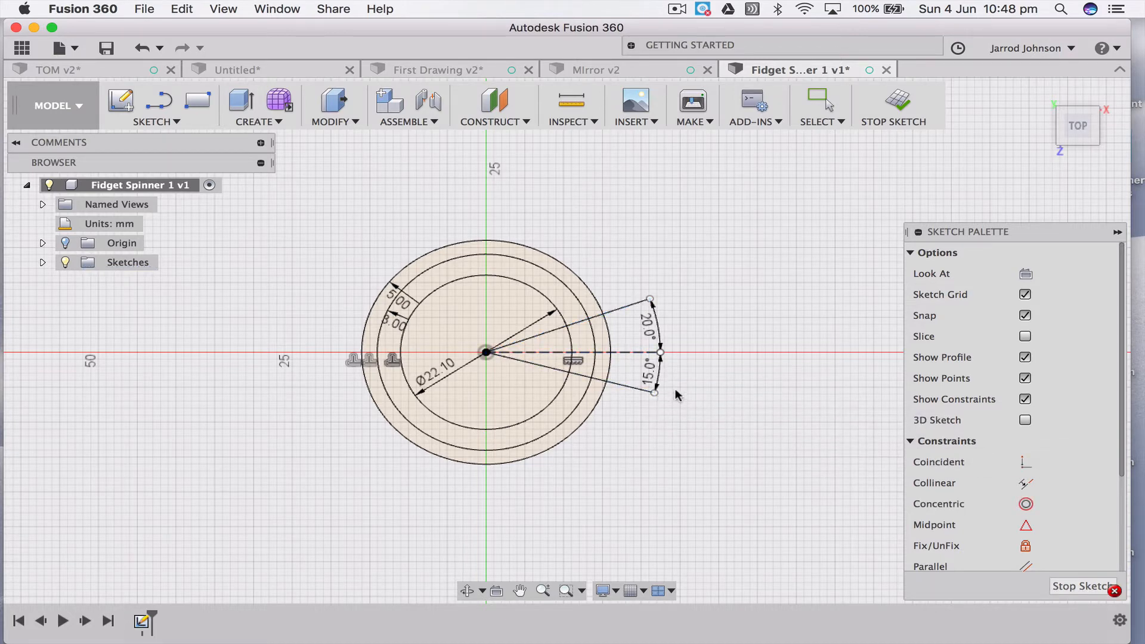
scroll(1055, 528, "down", 5)
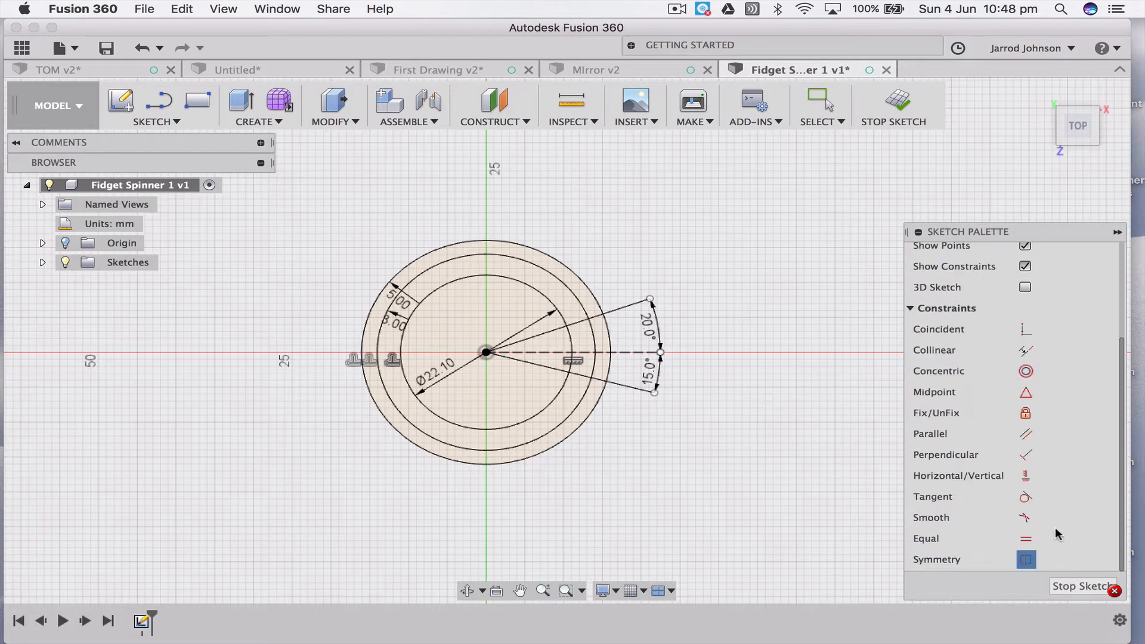
left_click(1106, 594)
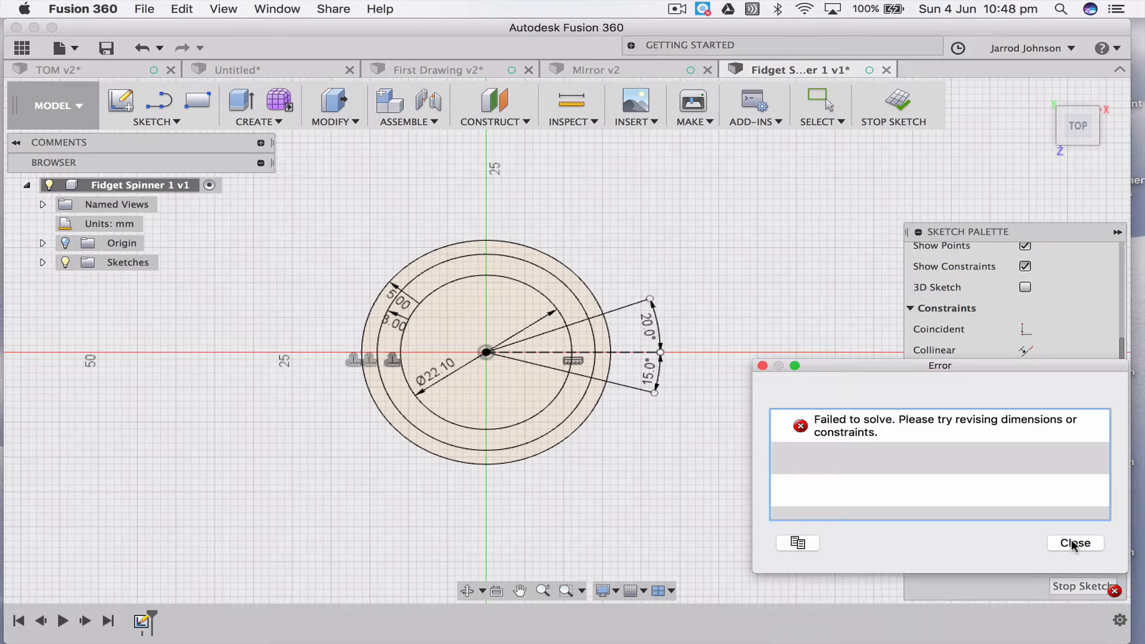
left_click(1074, 543)
Try to make the upper and lower angled lines symmetric about the dashed horizontal line while keeping their angle dimensions
left_click(1027, 559)
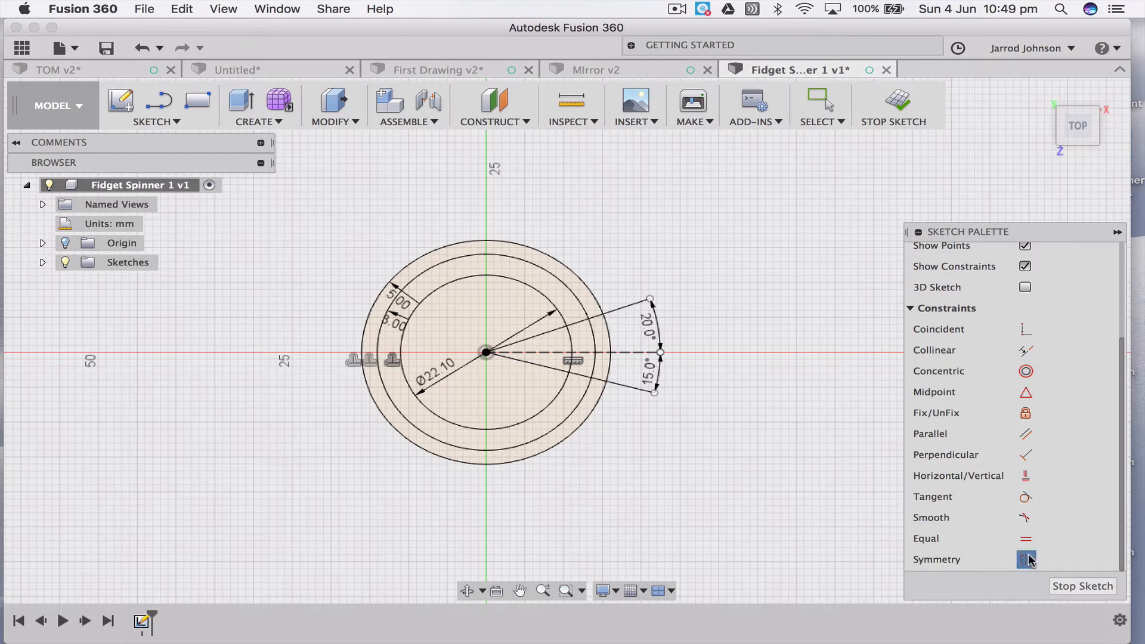
left_click(624, 307)
left_click(621, 384)
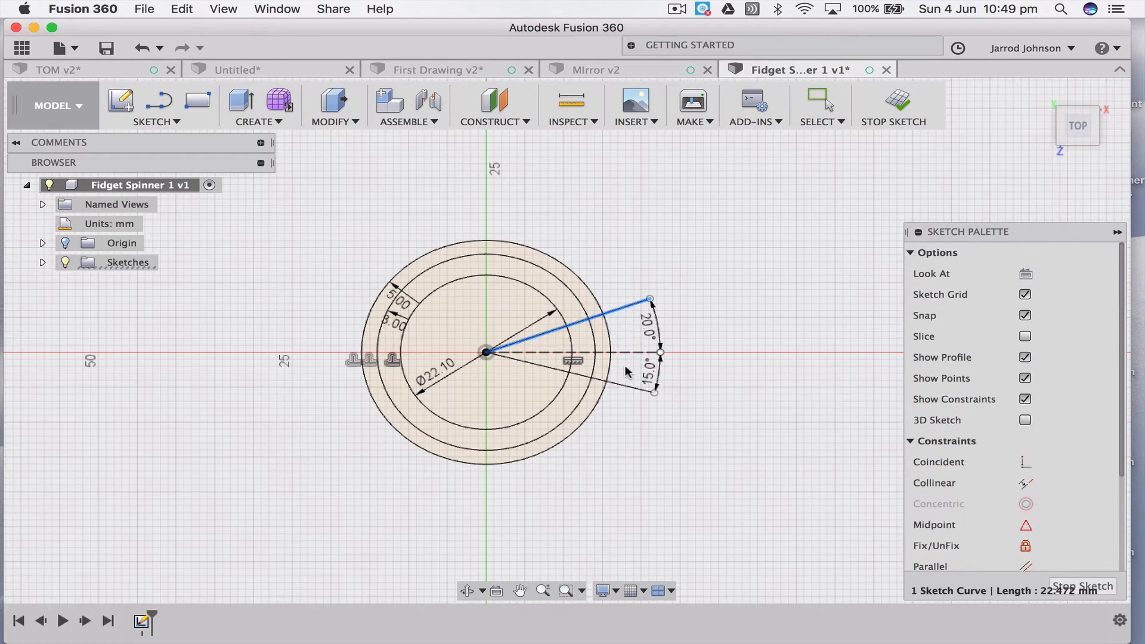
left_click(627, 353)
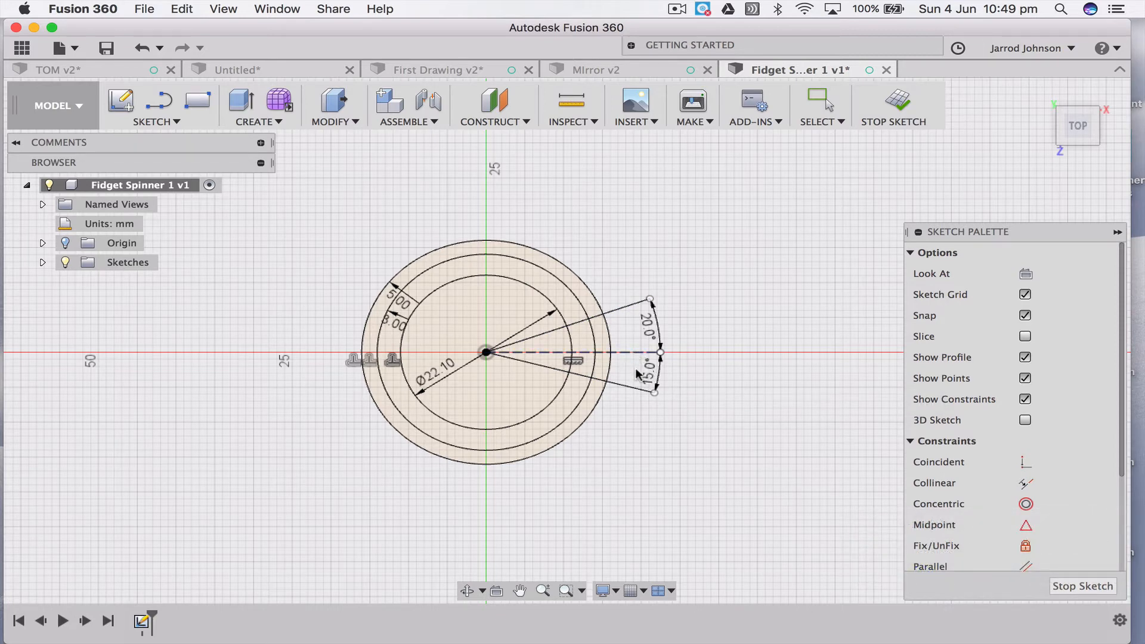
left_click(633, 386)
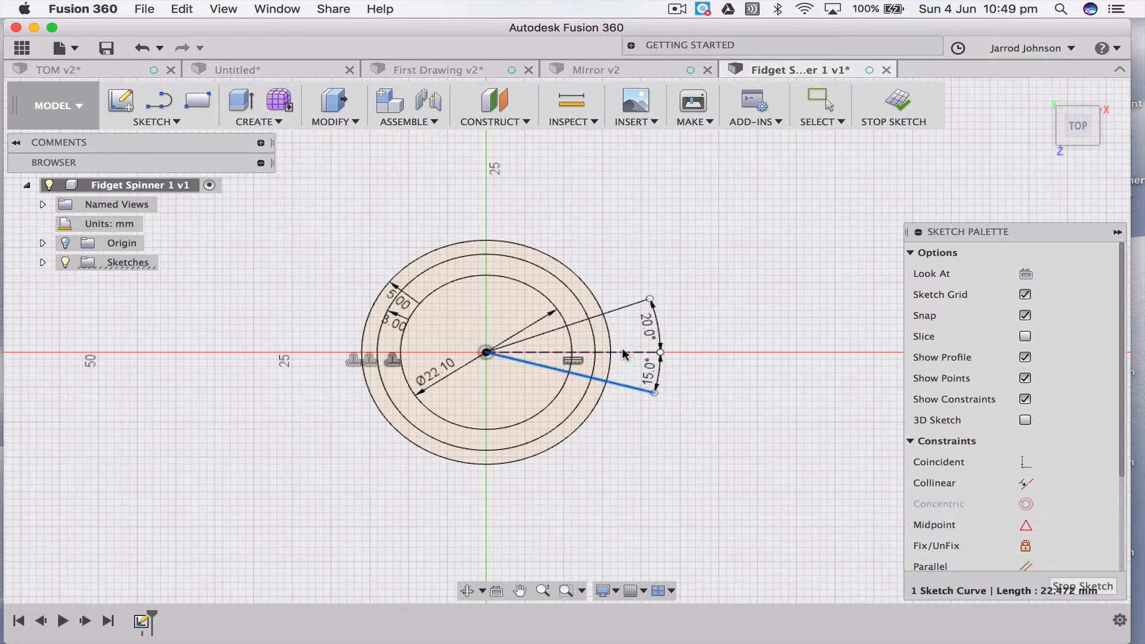
left_click(621, 309, "shift")
scroll(1025, 533, "down", 3)
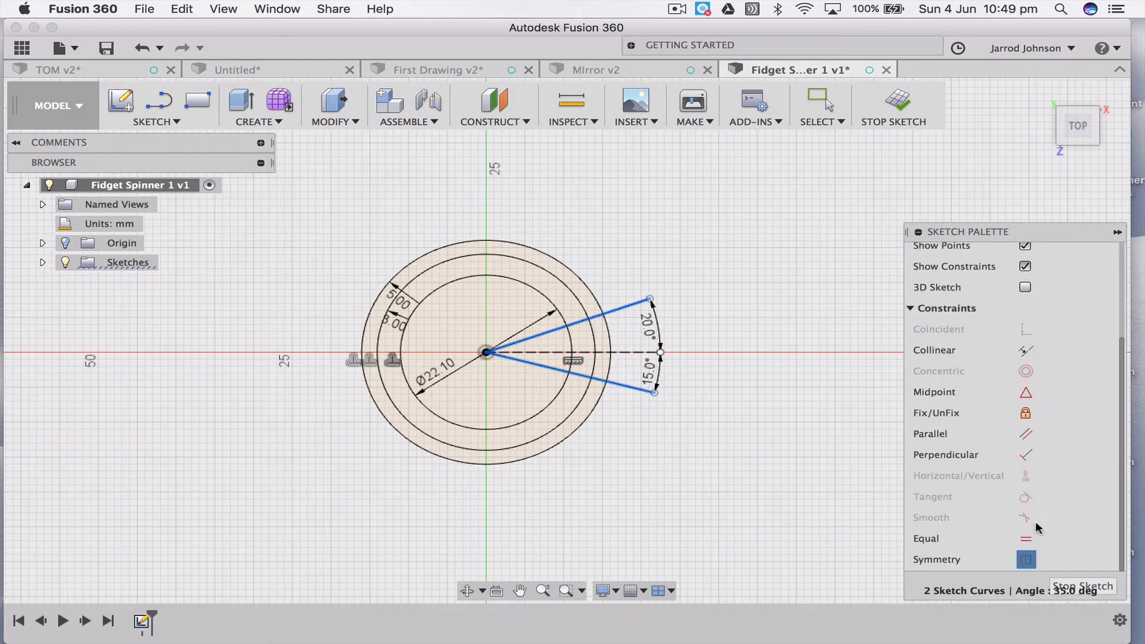
left_click(1027, 560)
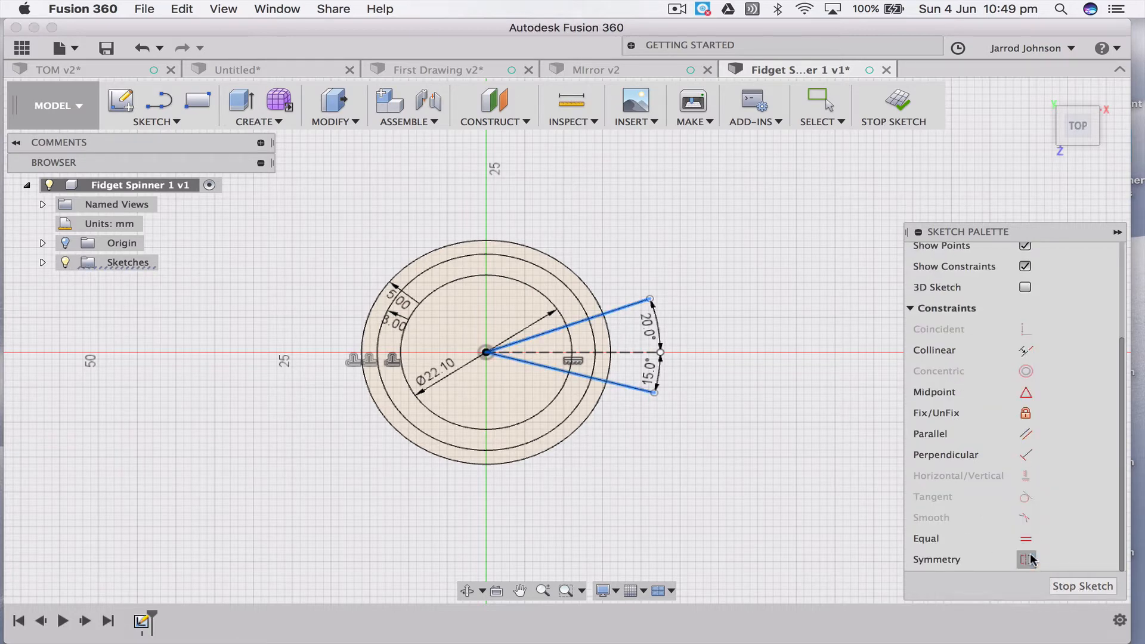
left_click(628, 352)
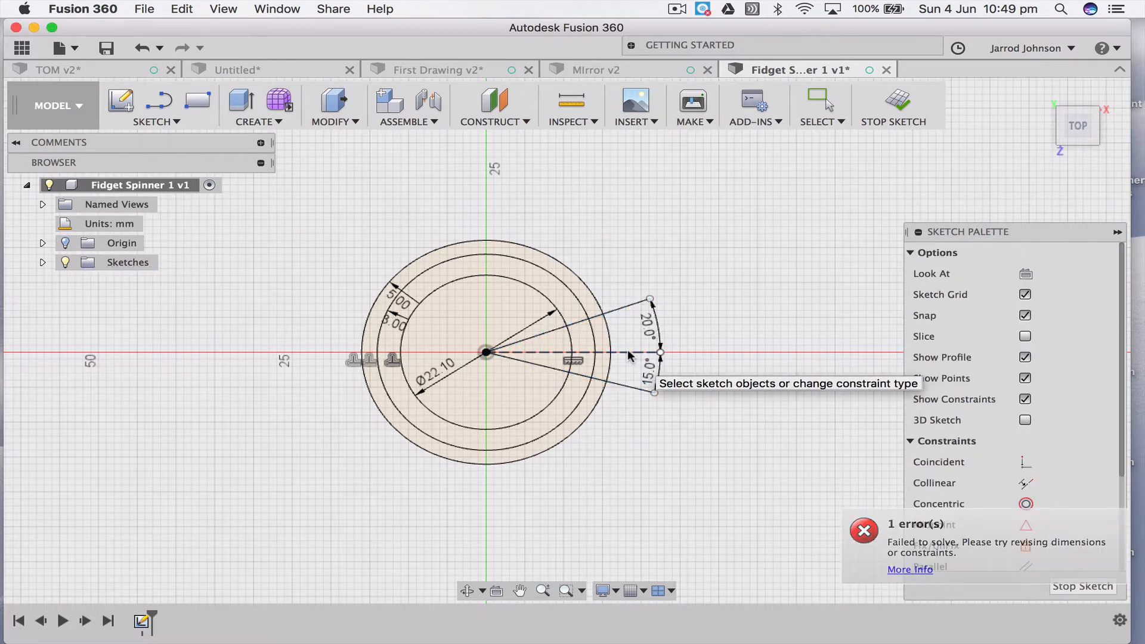
left_click(620, 385)
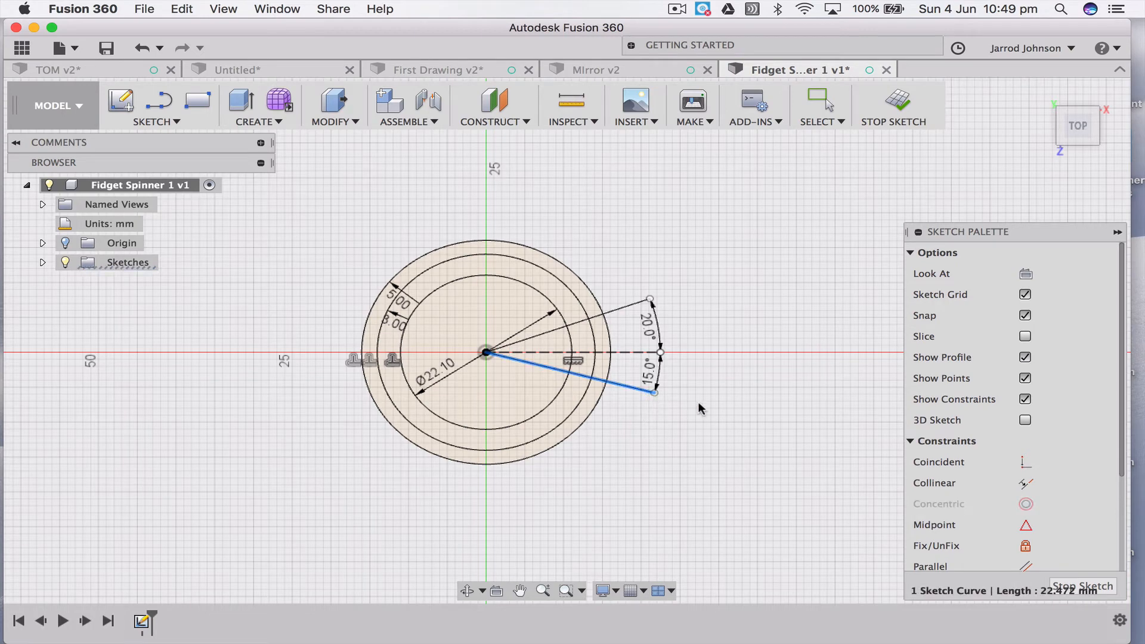
key("Escape")
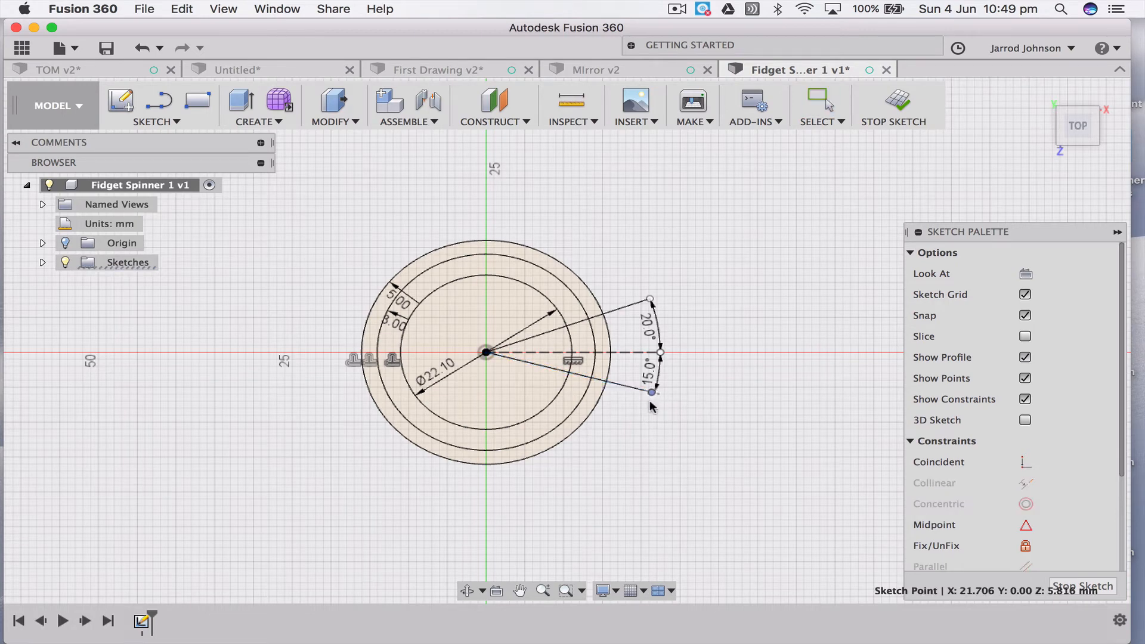
Delete the 15° and 20° angle dimensions from the two angled lines
mouse_move(656, 395)
left_mouse_down()
mouse_move(668, 397)
mouse_move(657, 393)
left_mouse_up()
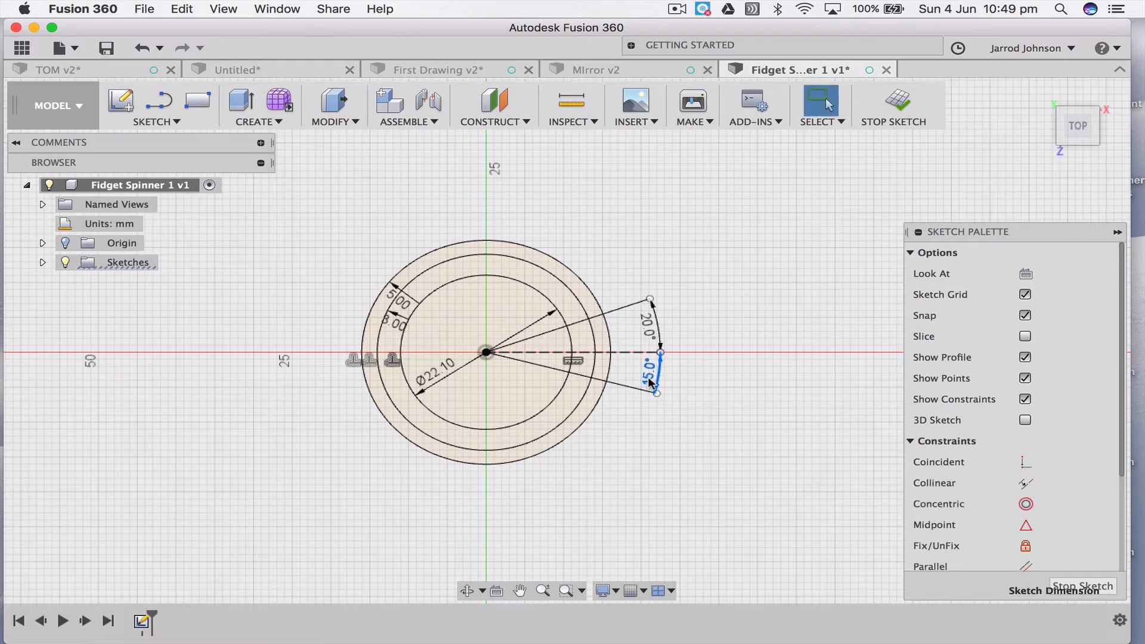
left_click(650, 382)
key("Delete")
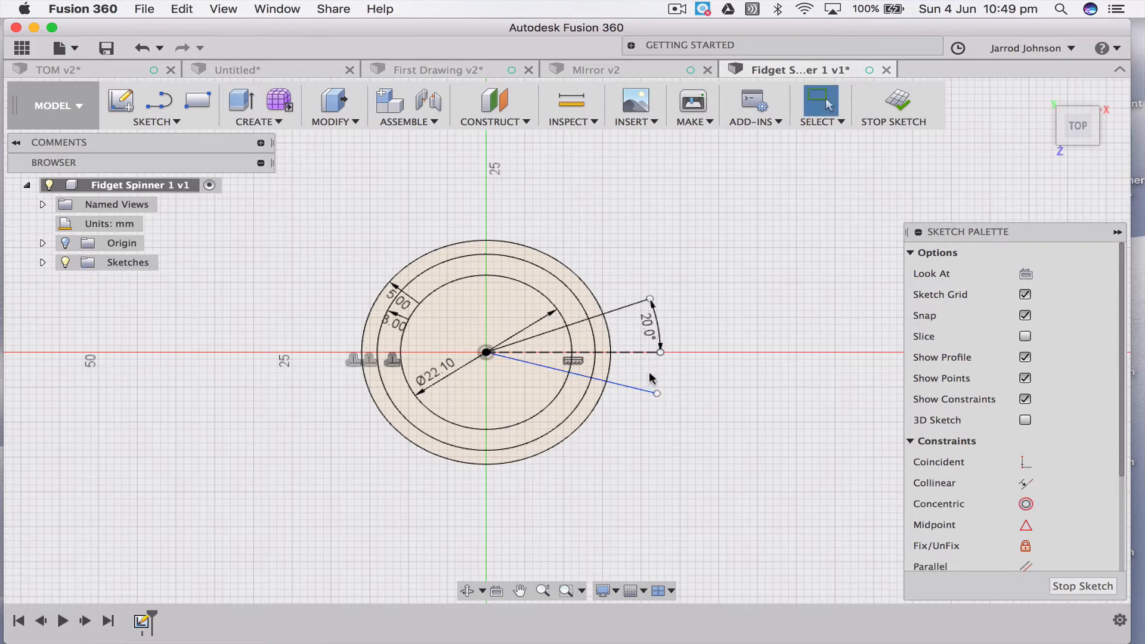
double_click(654, 337)
key("Delete")
Apply a Symmetry constraint to the two angled lines about the dashed horizontal construction line
left_click(645, 296)
scroll(1027, 459, "down", 5)
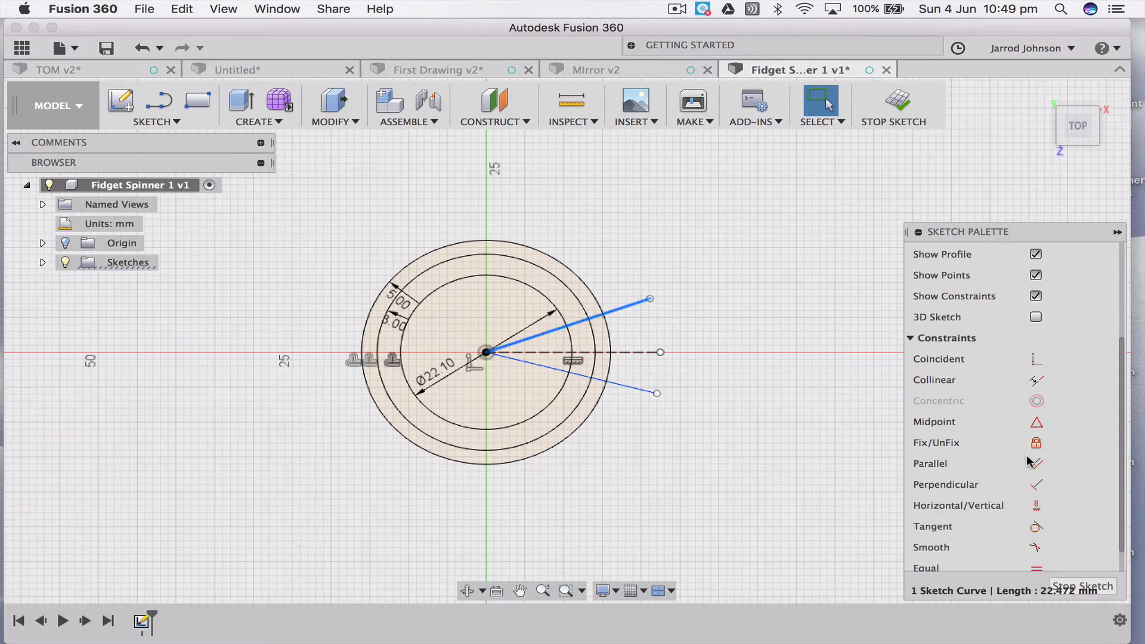
scroll(1027, 459, "down", 2)
left_click(1040, 554)
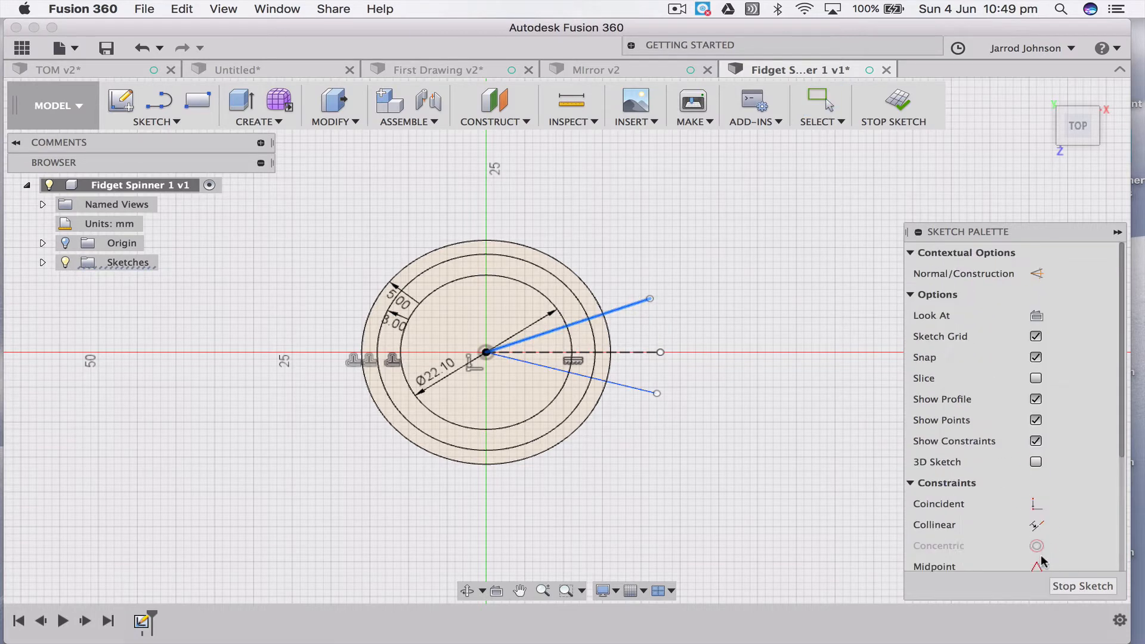
left_click(632, 386)
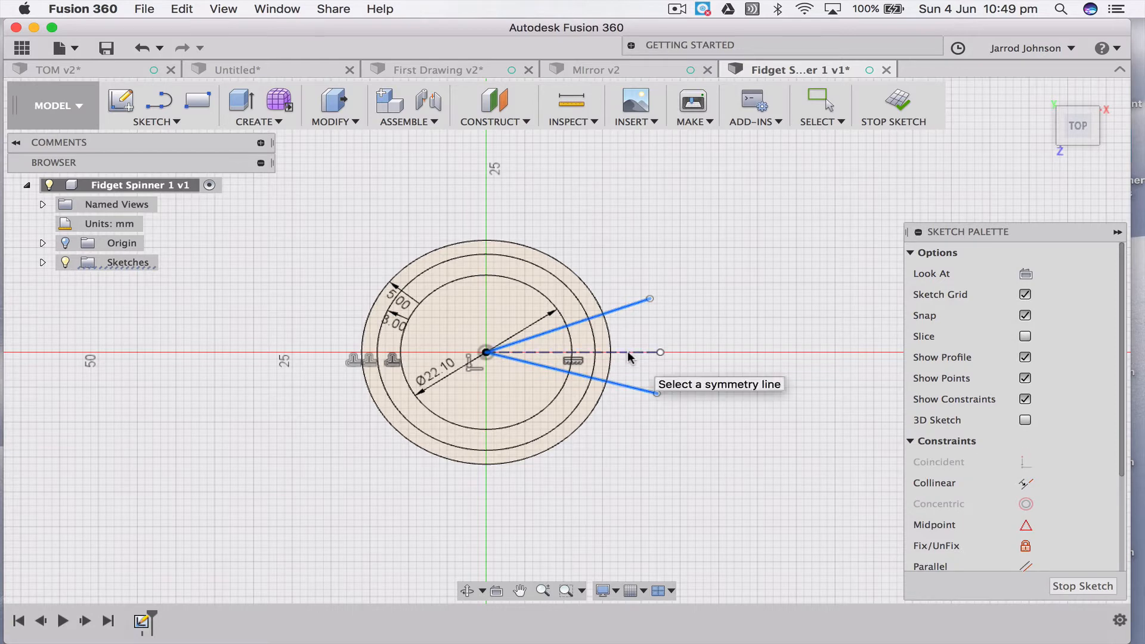
left_click(628, 352)
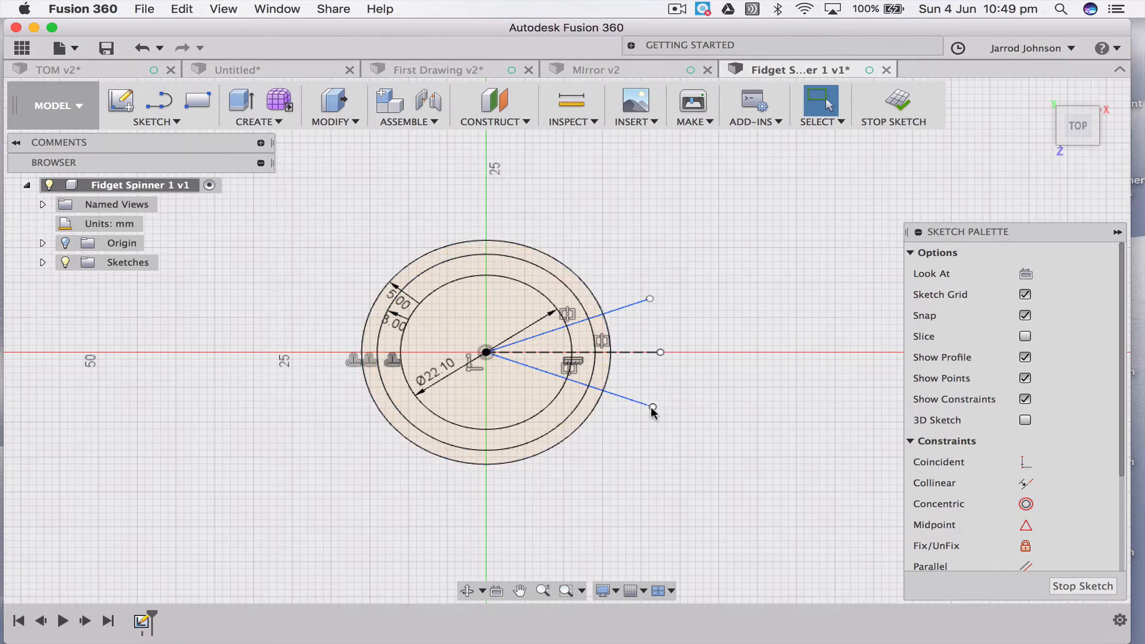
Move the lower angled line's outer endpoint closer to the dashed centreline, to X 21 mm, Z 6 mm, and clear the selection
mouse_move(653, 410)
left_mouse_down()
mouse_move(654, 380)
mouse_move(649, 394)
left_mouse_up()
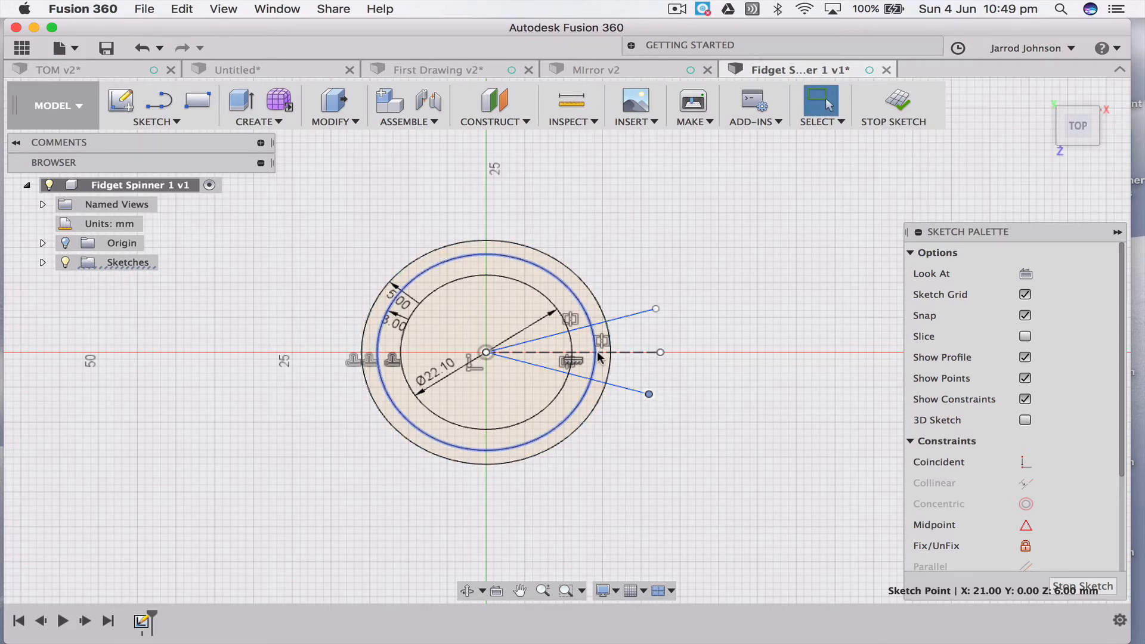
left_click(641, 356)
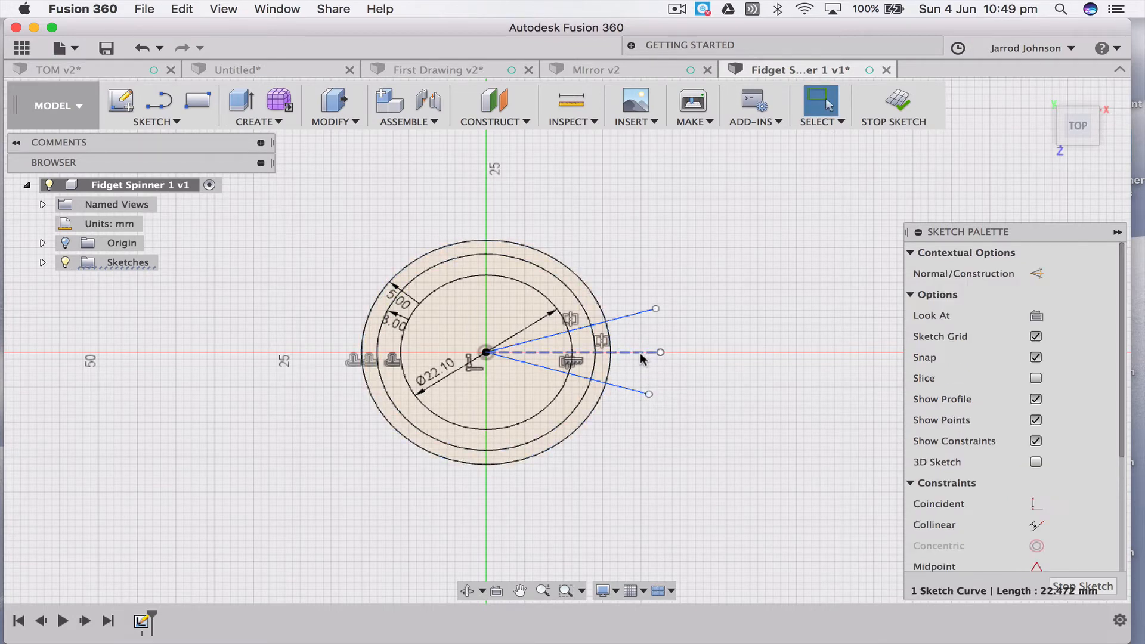
left_click(686, 374)
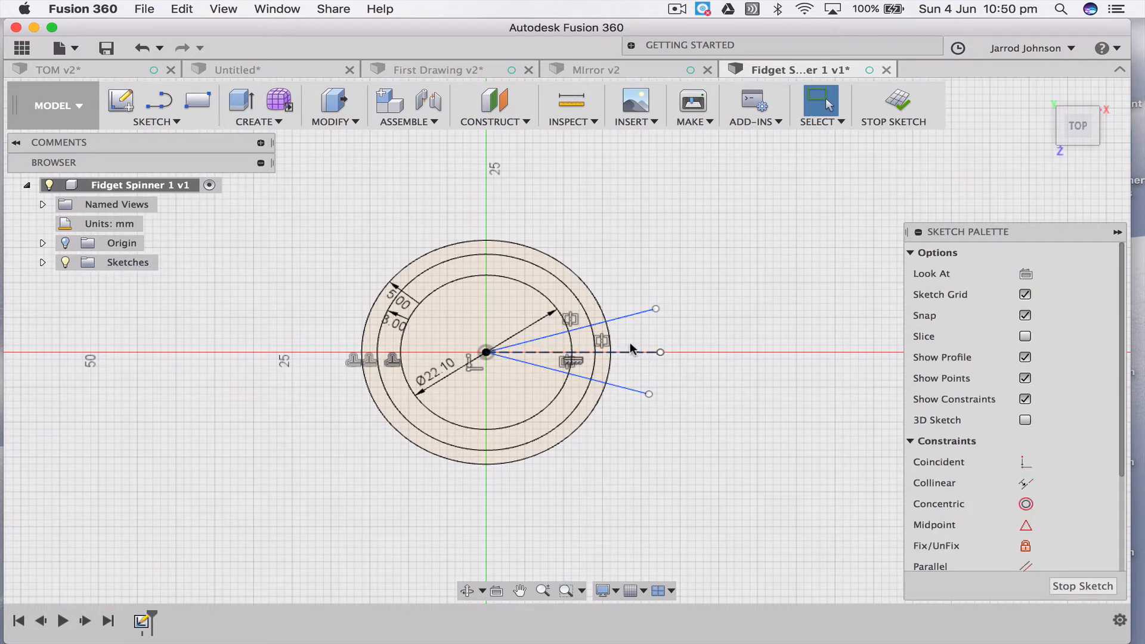
left_click(601, 308)
left_click(638, 294)
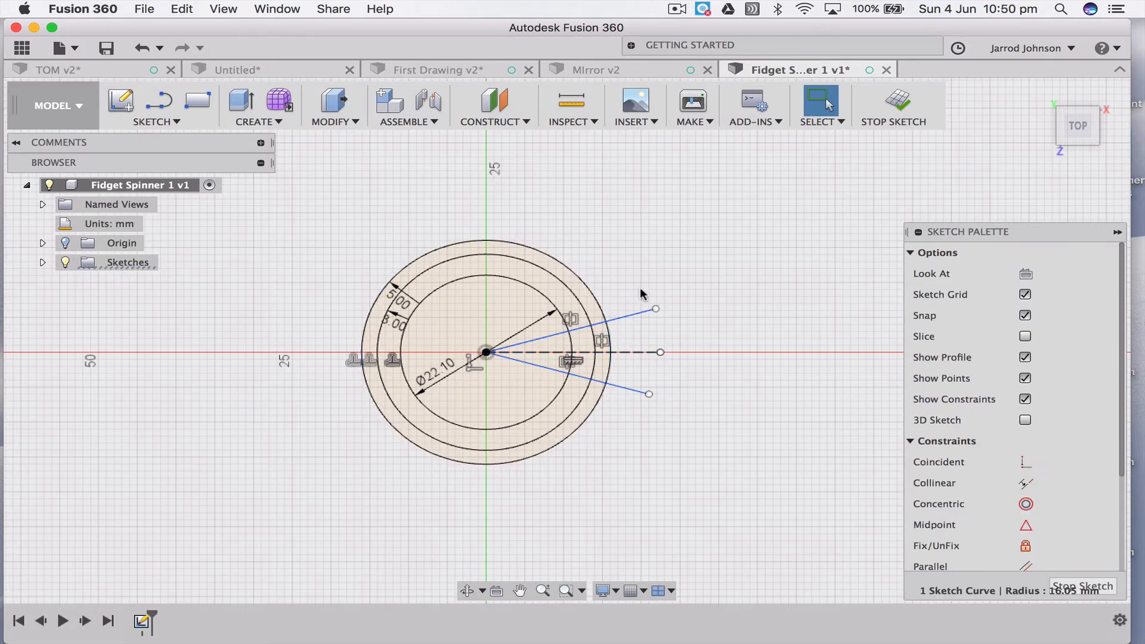
left_click(621, 316)
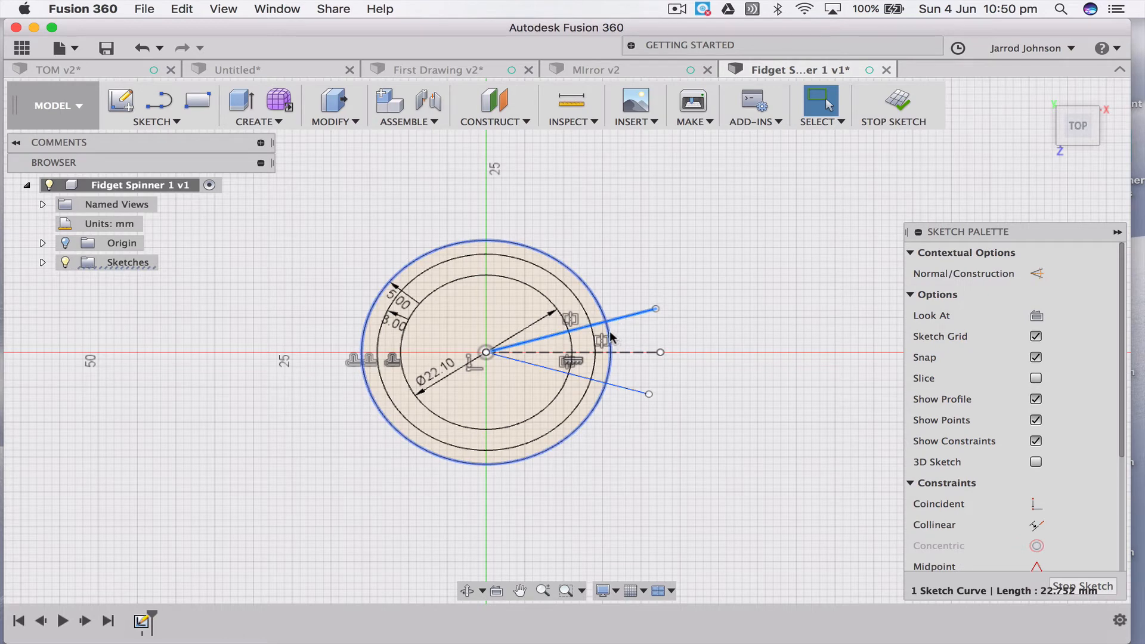
left_click(611, 334)
left_click(642, 327)
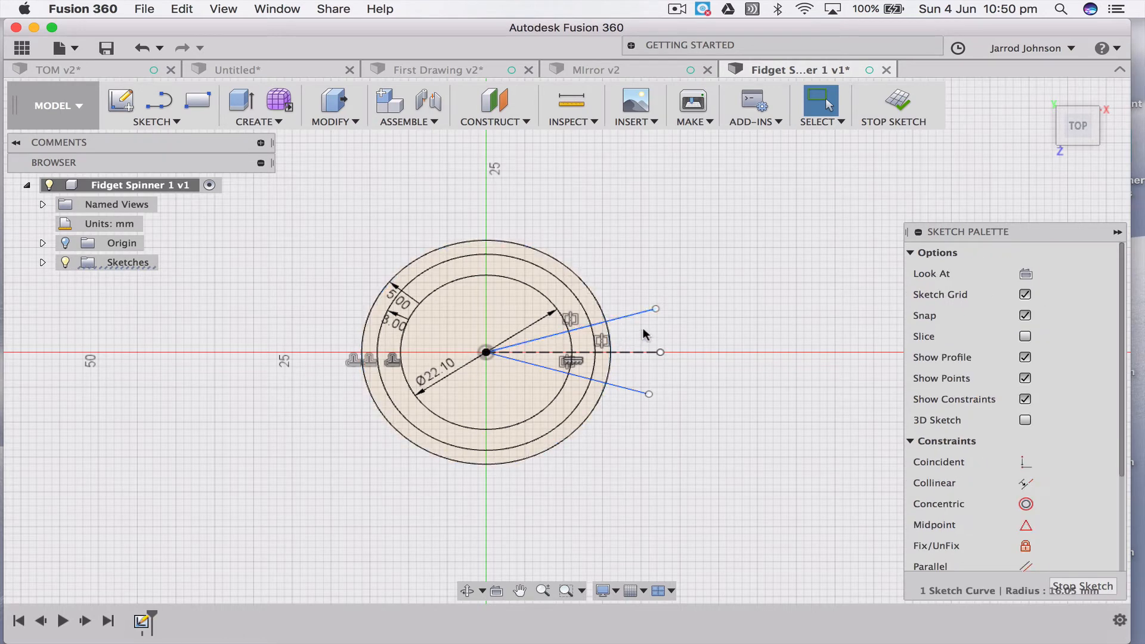
left_click(610, 334)
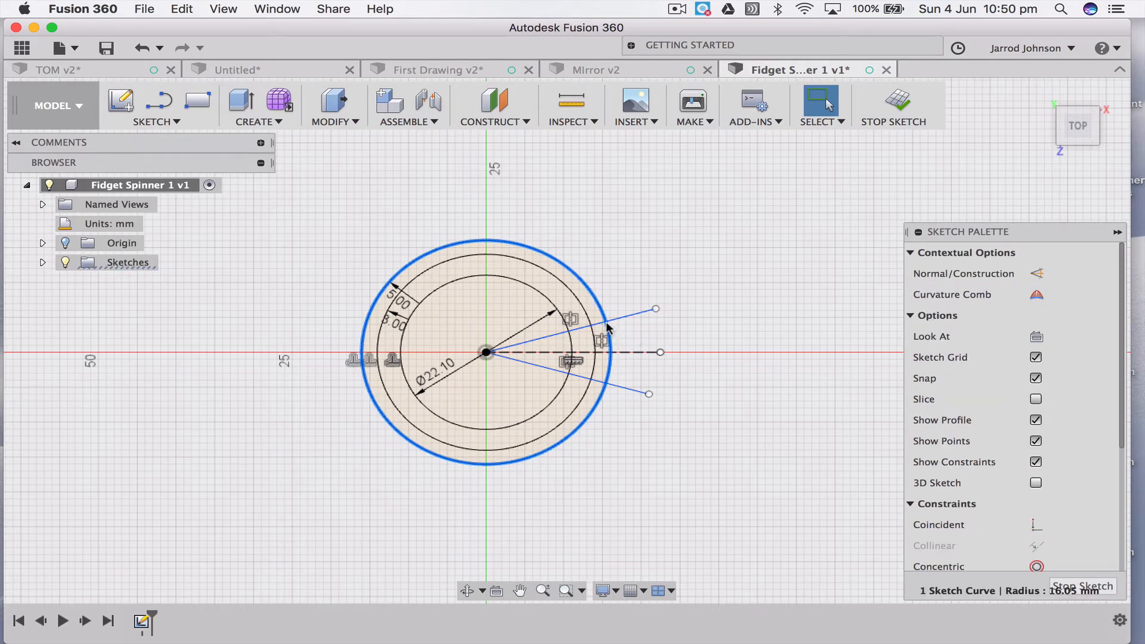
left_click(634, 332)
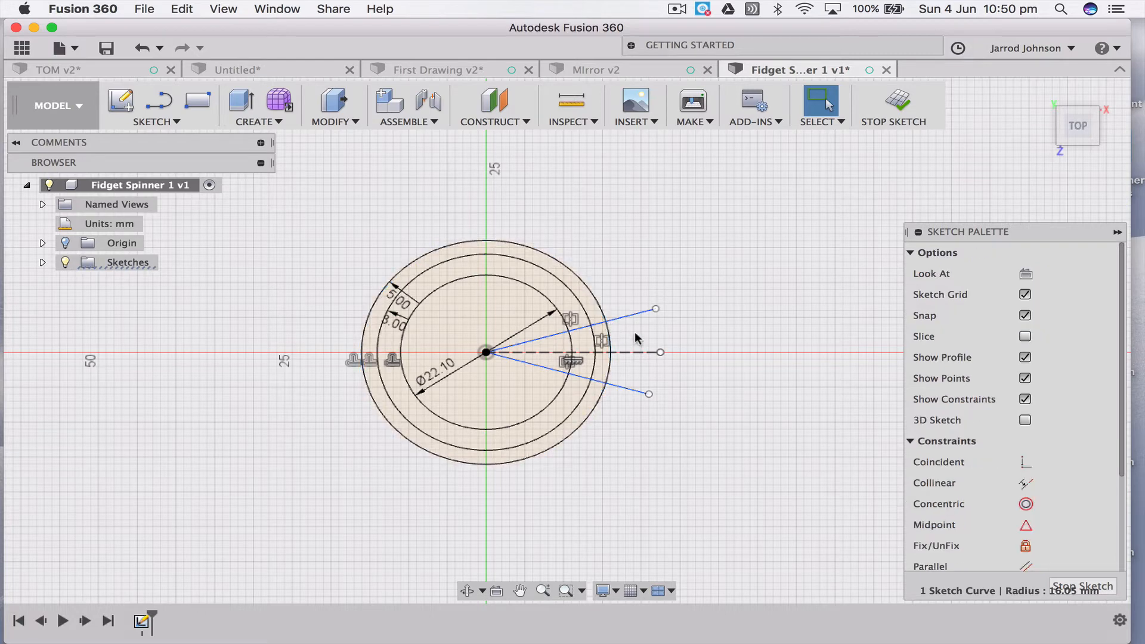
left_click(587, 310)
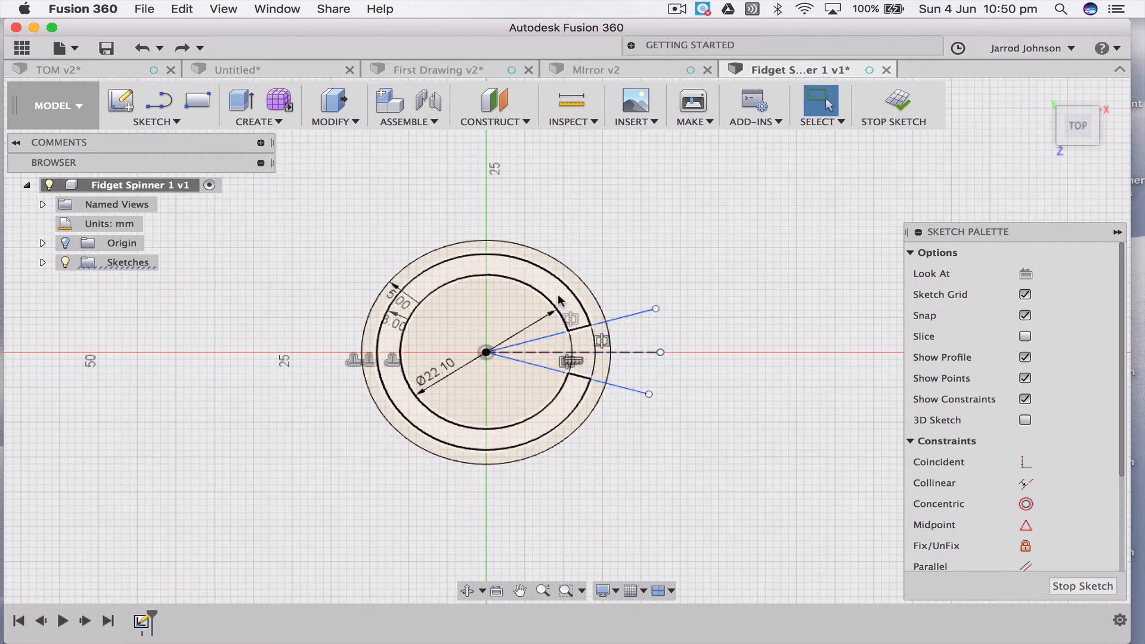
key("super+z")
left_click(578, 334)
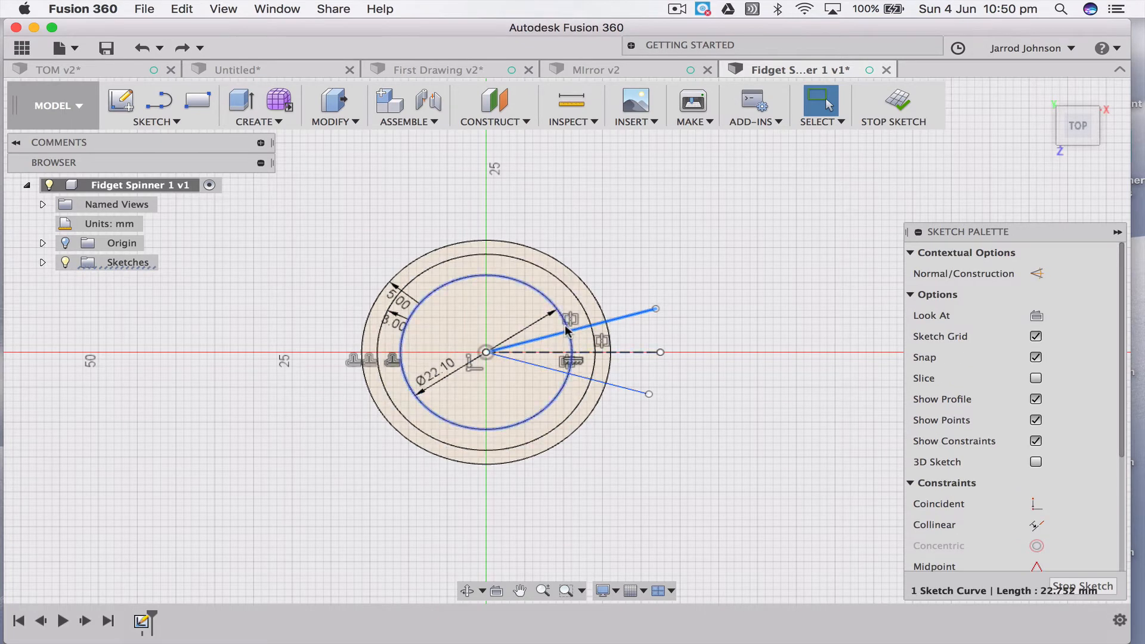
left_click(632, 265)
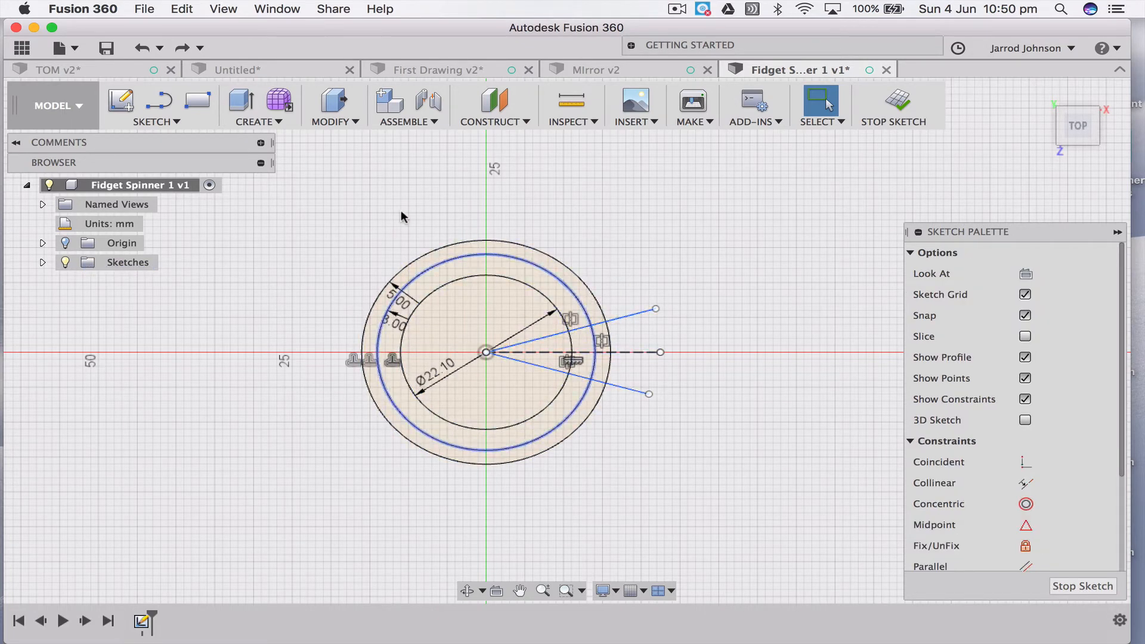
Trim away the portions of both angled lines that lie inside the middle circle
left_click(169, 123)
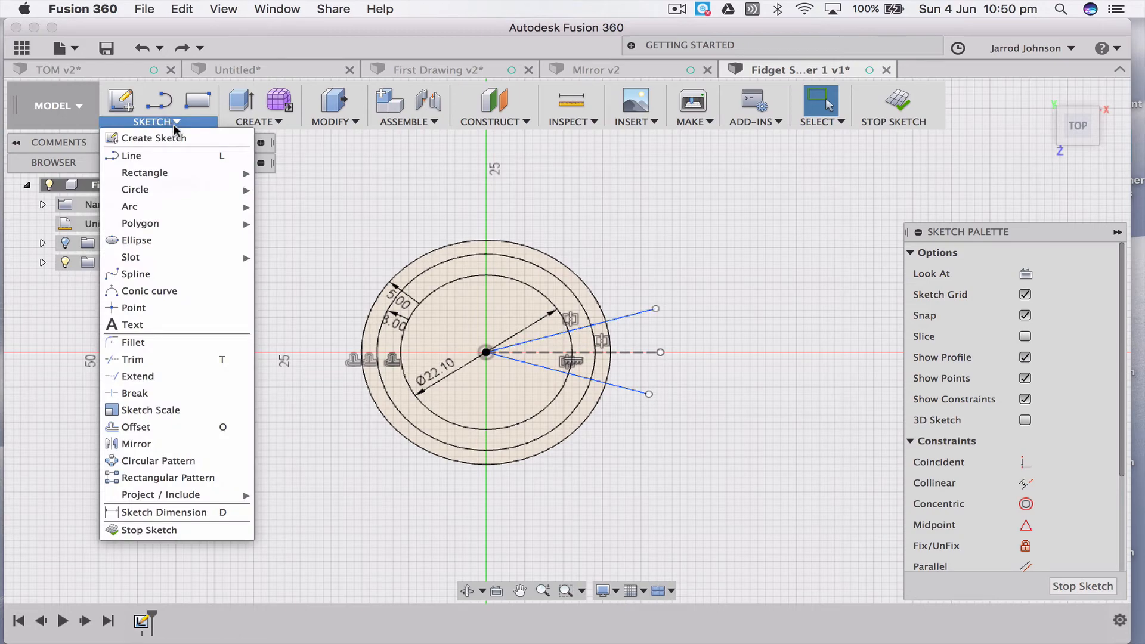
left_click(183, 365)
left_click(567, 337)
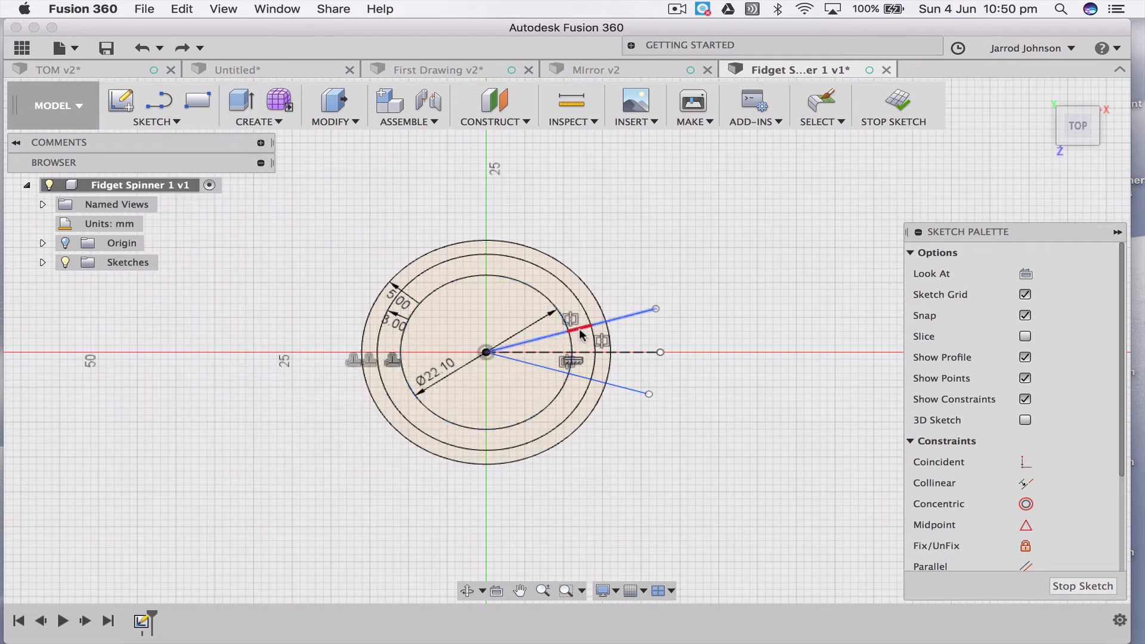
left_click(581, 335)
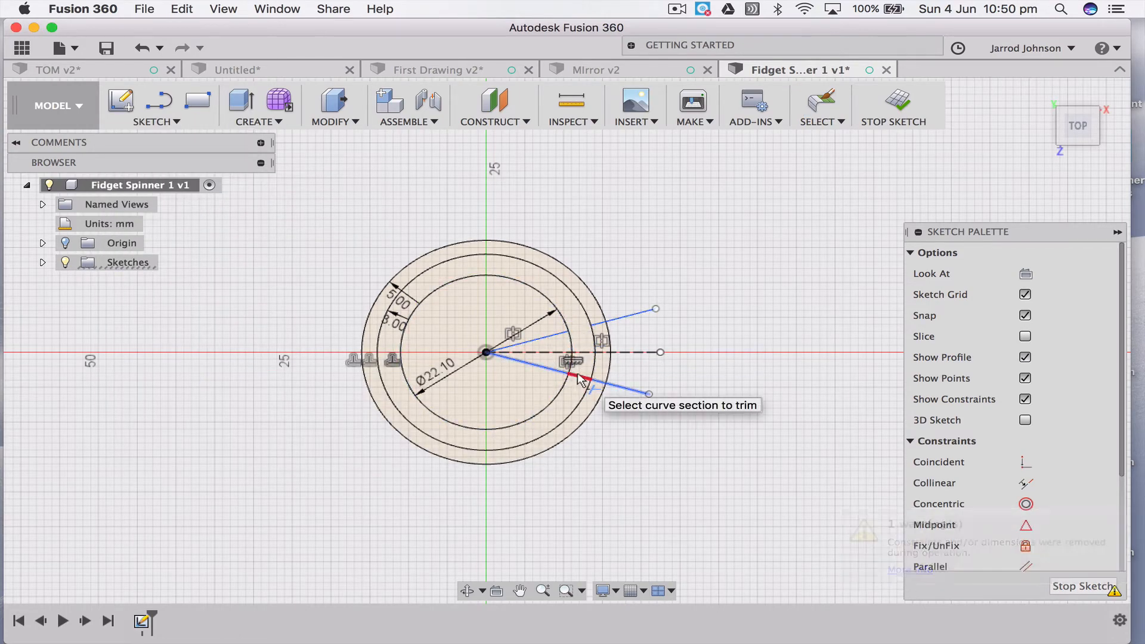
left_click(581, 377)
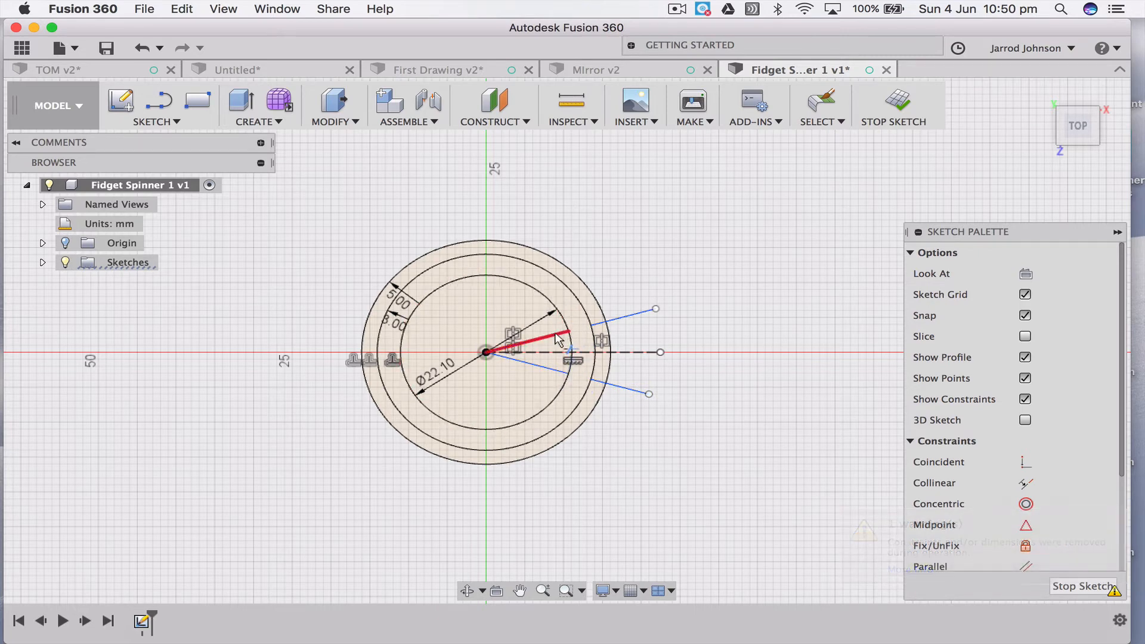
left_click(558, 339)
left_click(558, 371)
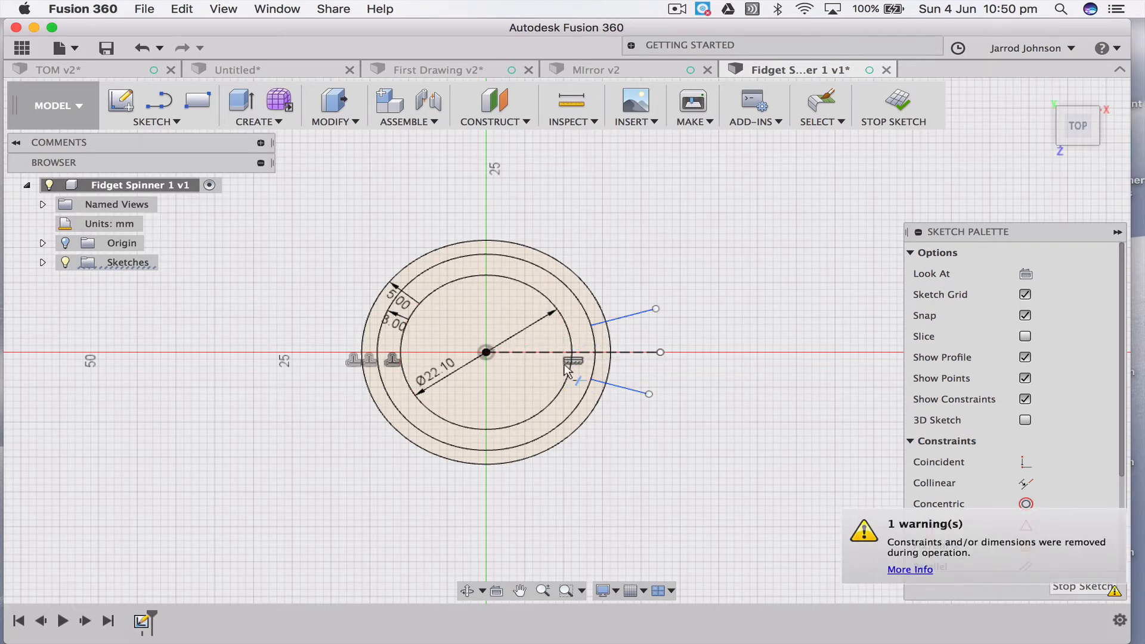
Trim both angled lines beyond the outer circle, and trim that circle down to the short arc between the lines
left_click(595, 335)
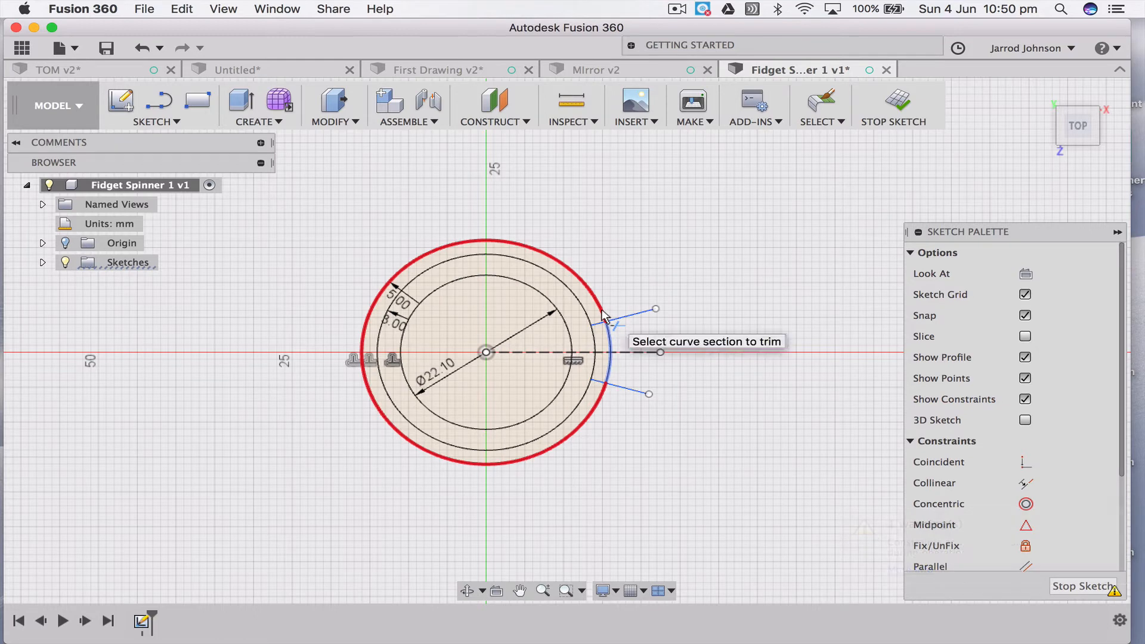
left_click(630, 317)
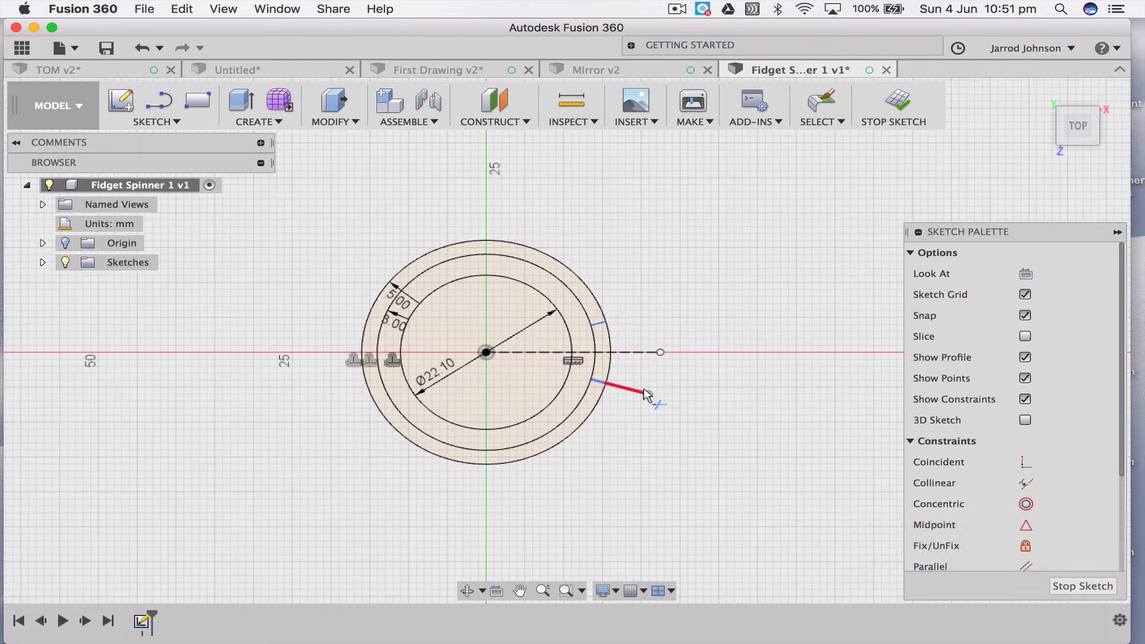
left_click(643, 389)
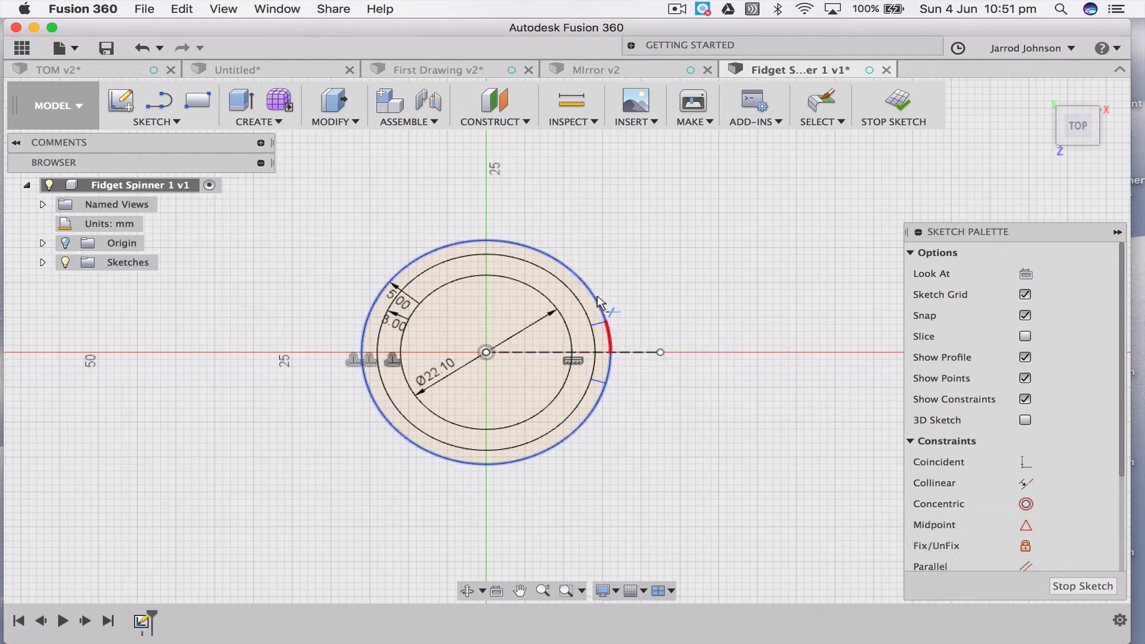
left_click(561, 264)
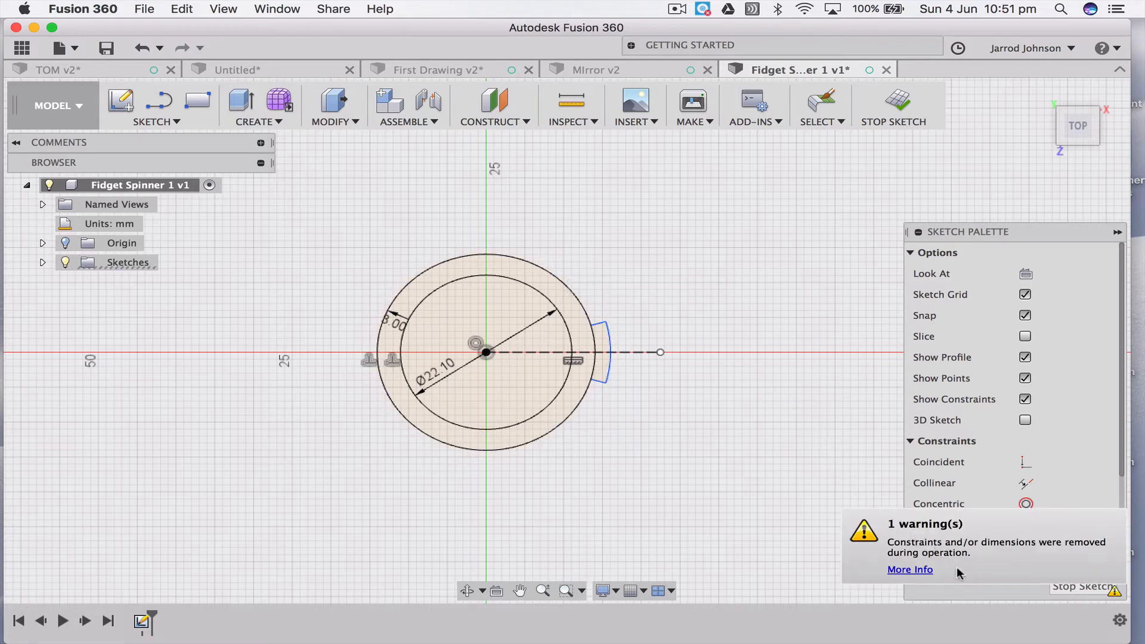
Try trimming the upper half of the short outer arc at the dashed centreline, exit Trim and undo that cut
left_click(612, 337)
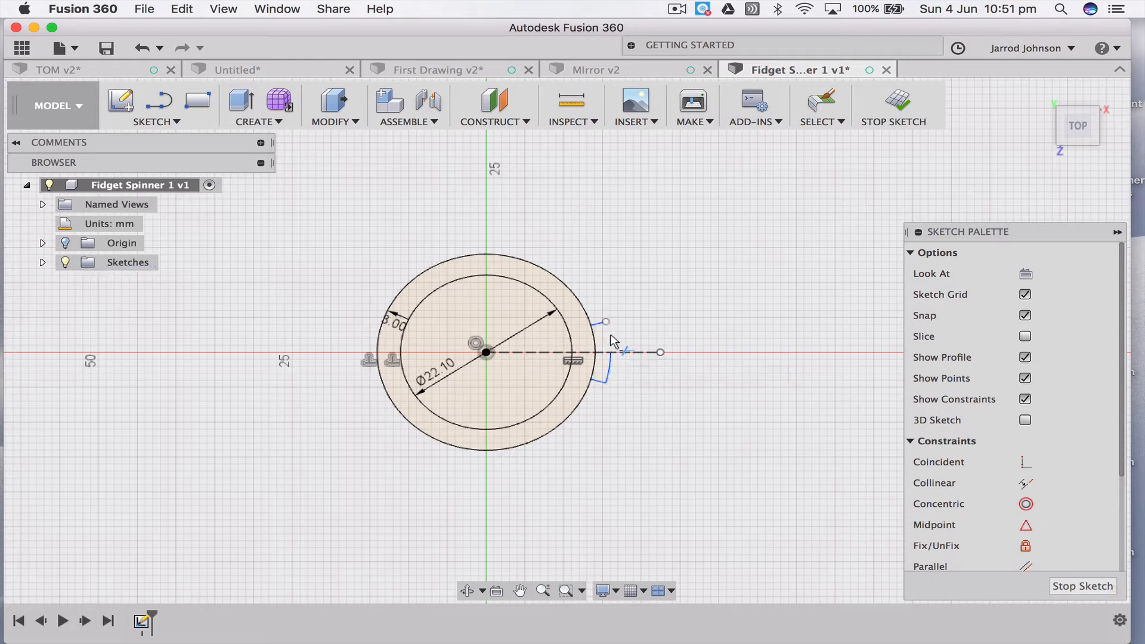
key("Escape")
key("super+z")
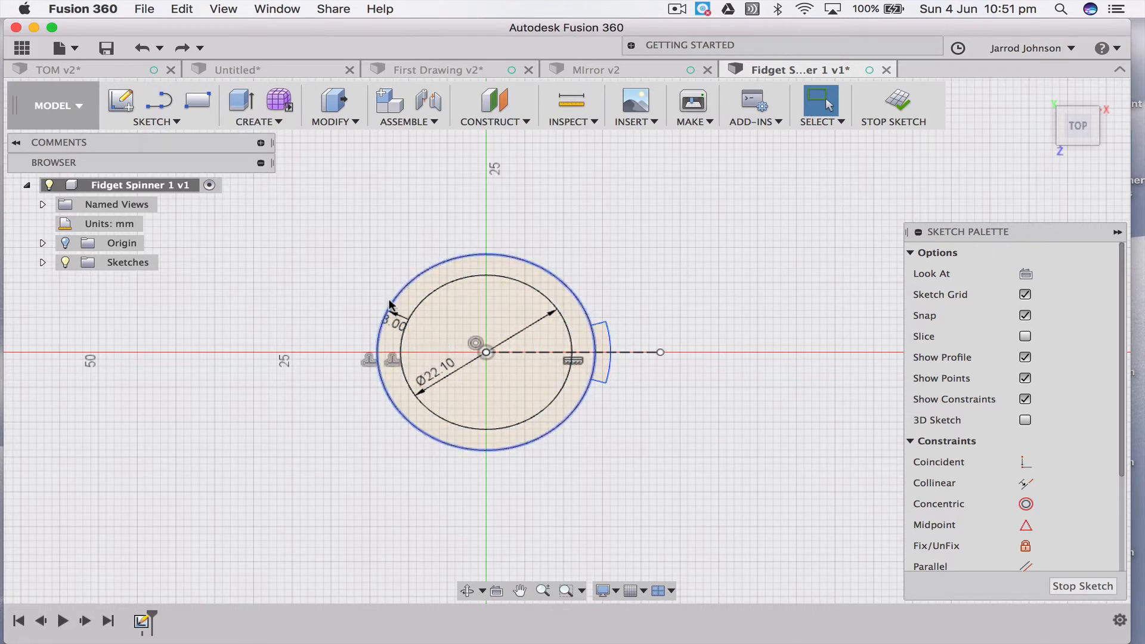
Try moving the short arc outward to a radius of about 16.5 mm and shifting its upper side line, and undo both moves
left_click(610, 341)
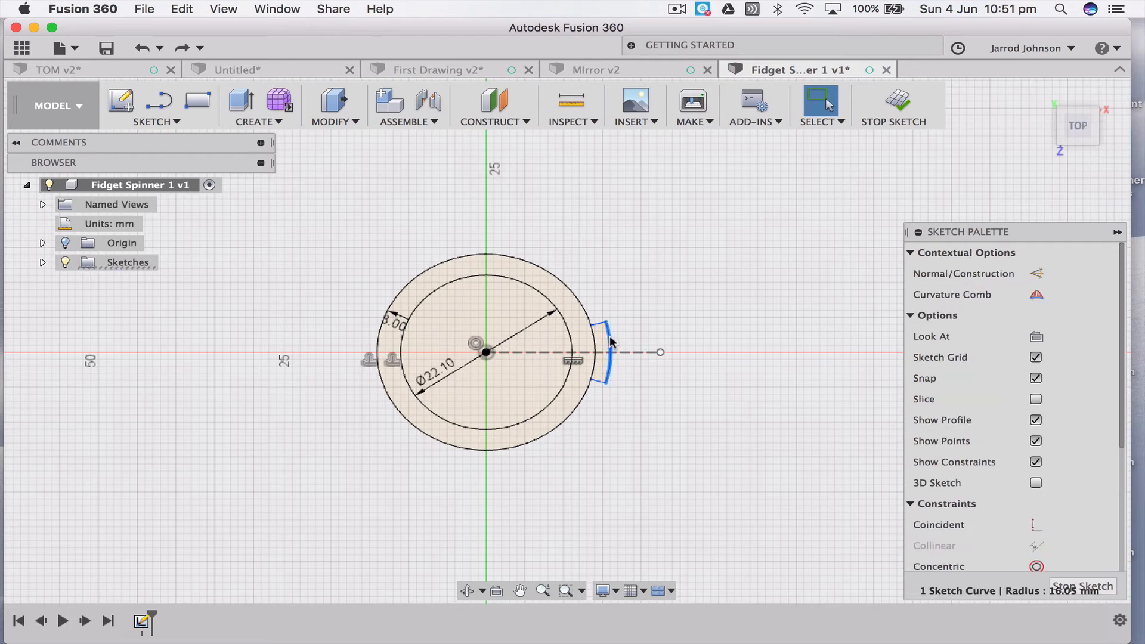
mouse_move(609, 341)
left_mouse_down()
mouse_move(626, 343)
mouse_move(612, 341)
left_mouse_up()
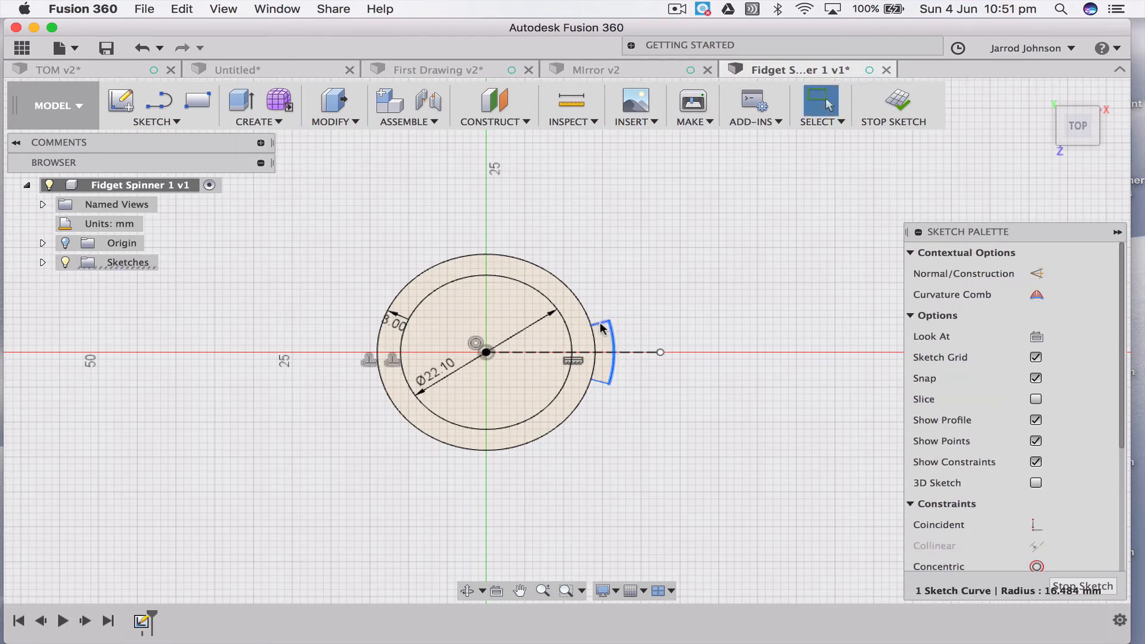
left_click(603, 326)
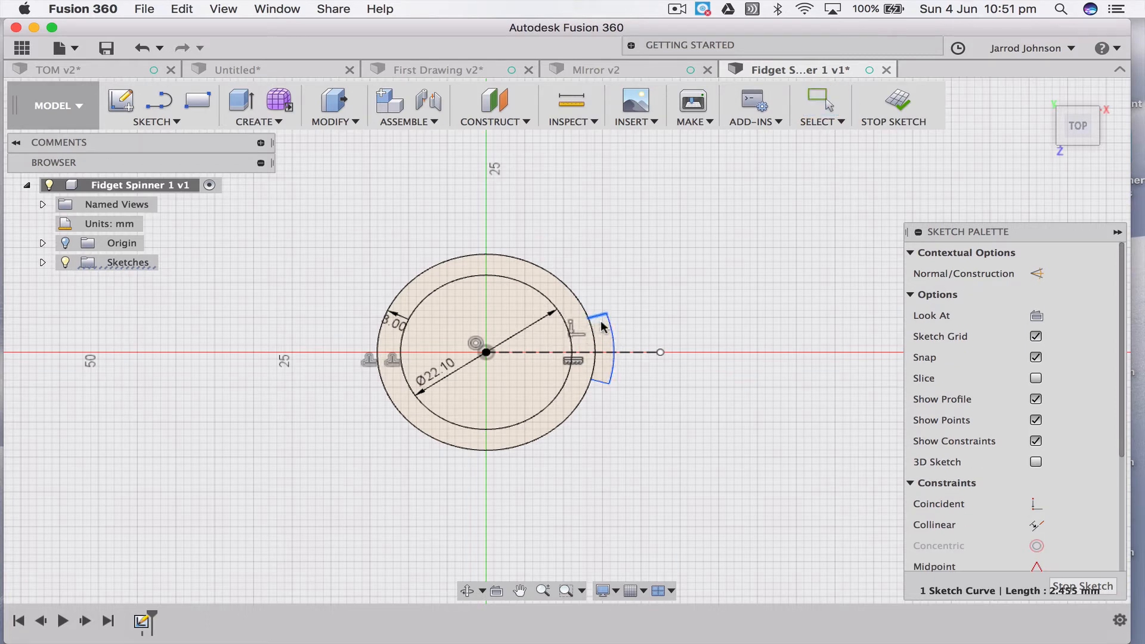
key("super+z")
key("super+z")
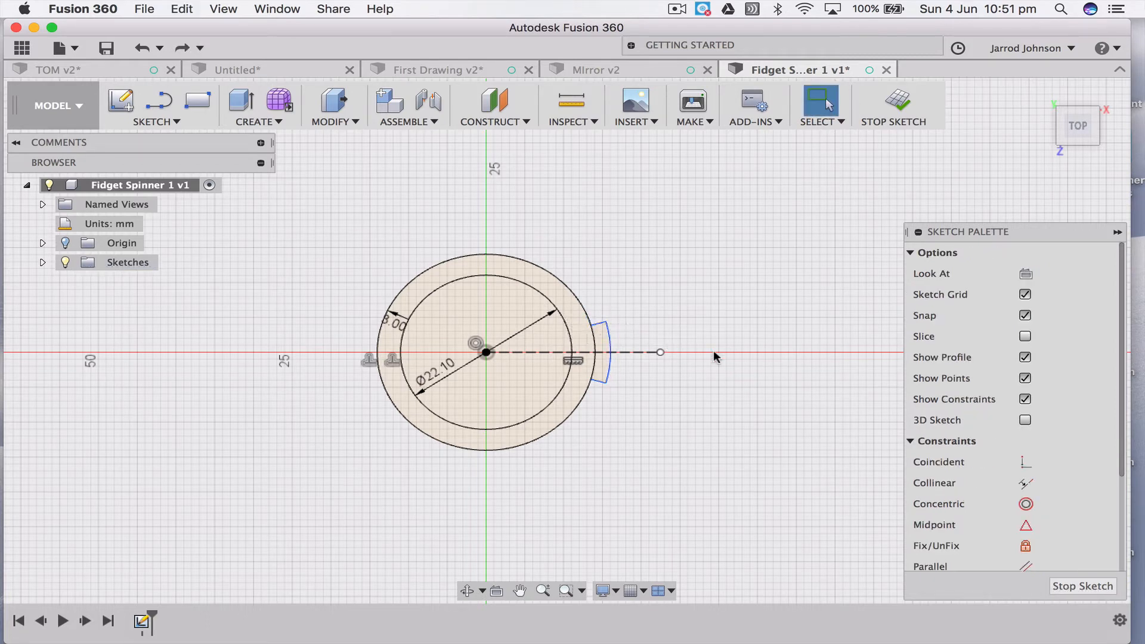
Move the short outer arc outward to a radius of about 17.4 mm
left_click(600, 323)
left_click(628, 318)
left_click(609, 340)
left_click_drag(609, 340, 620, 335)
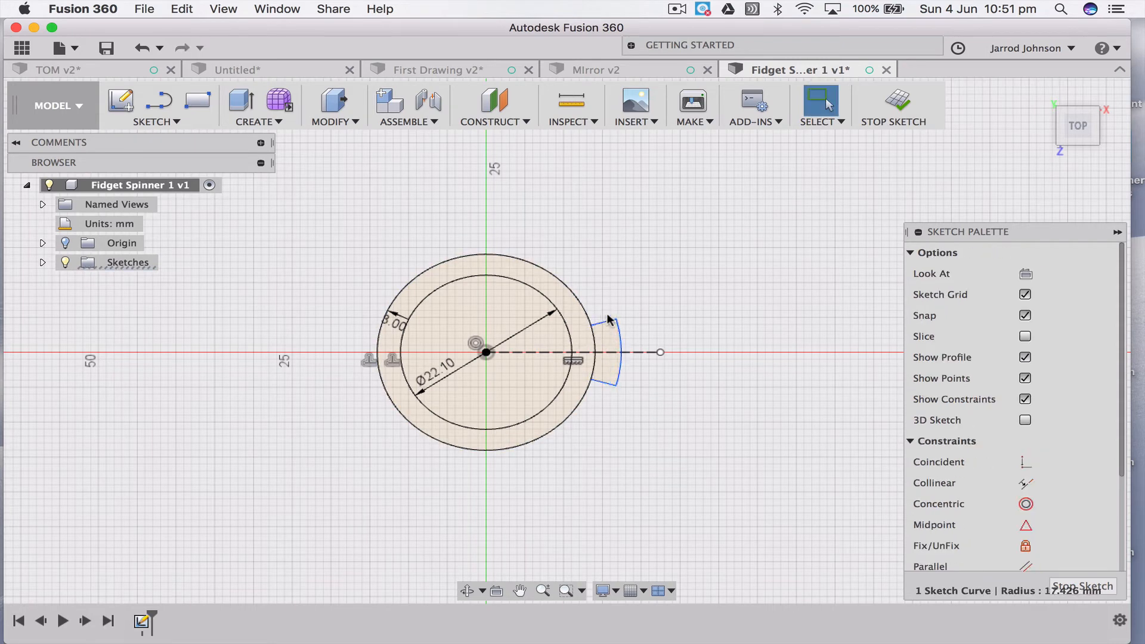
Apply a Symmetry constraint to the two short side lines of the tab about the dashed horizontal centreline
left_click(603, 323)
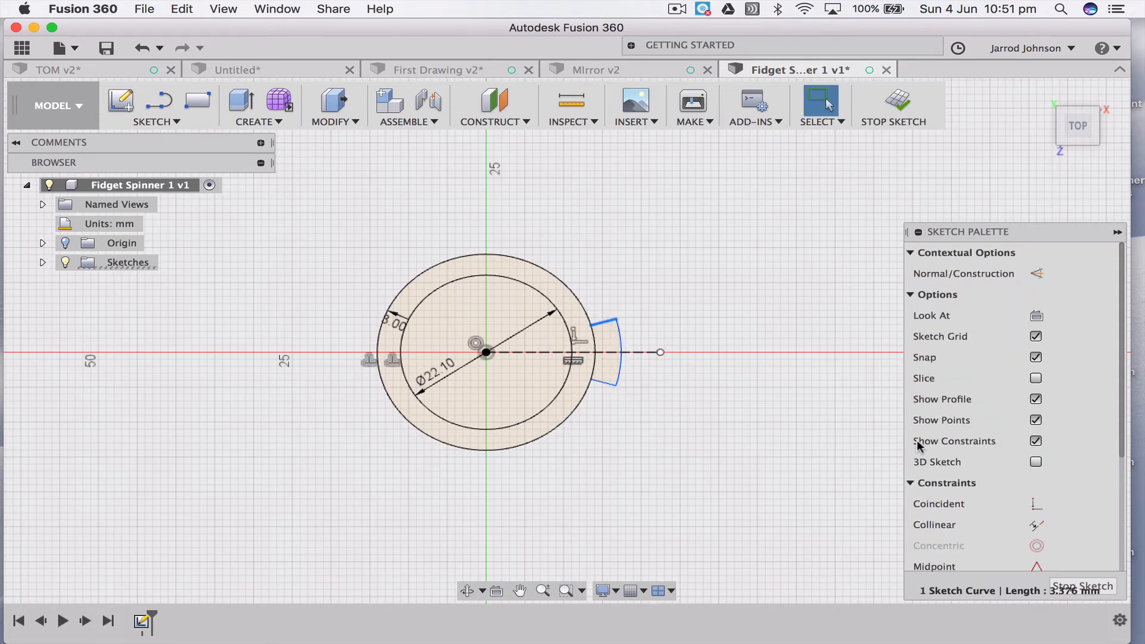
left_click(771, 425)
scroll(1046, 539, "down", 5)
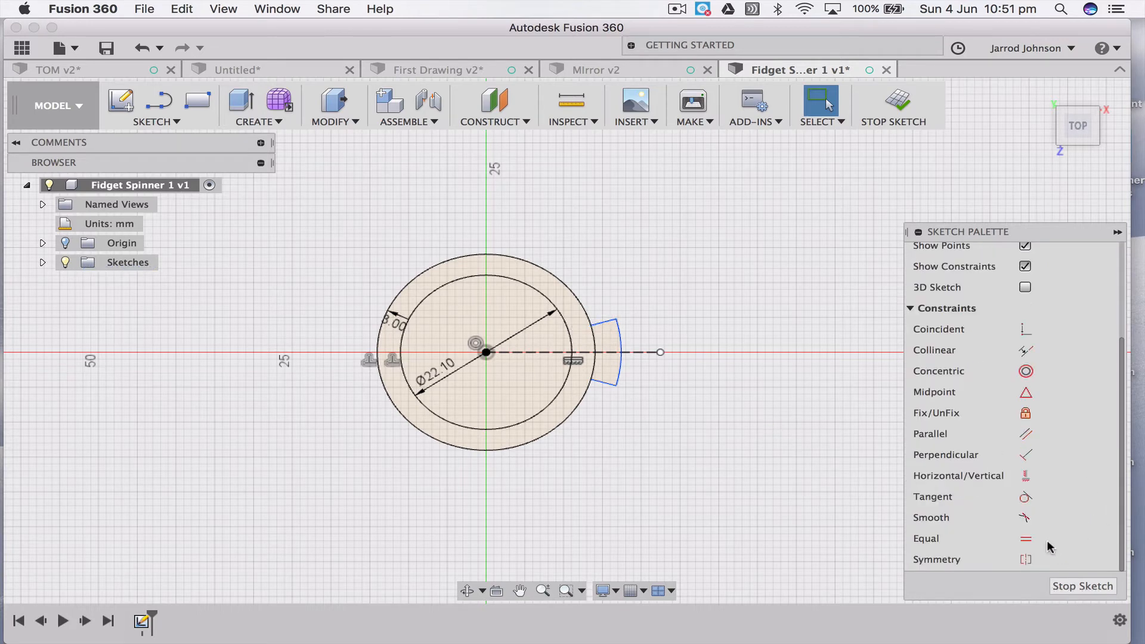
left_click(1025, 559)
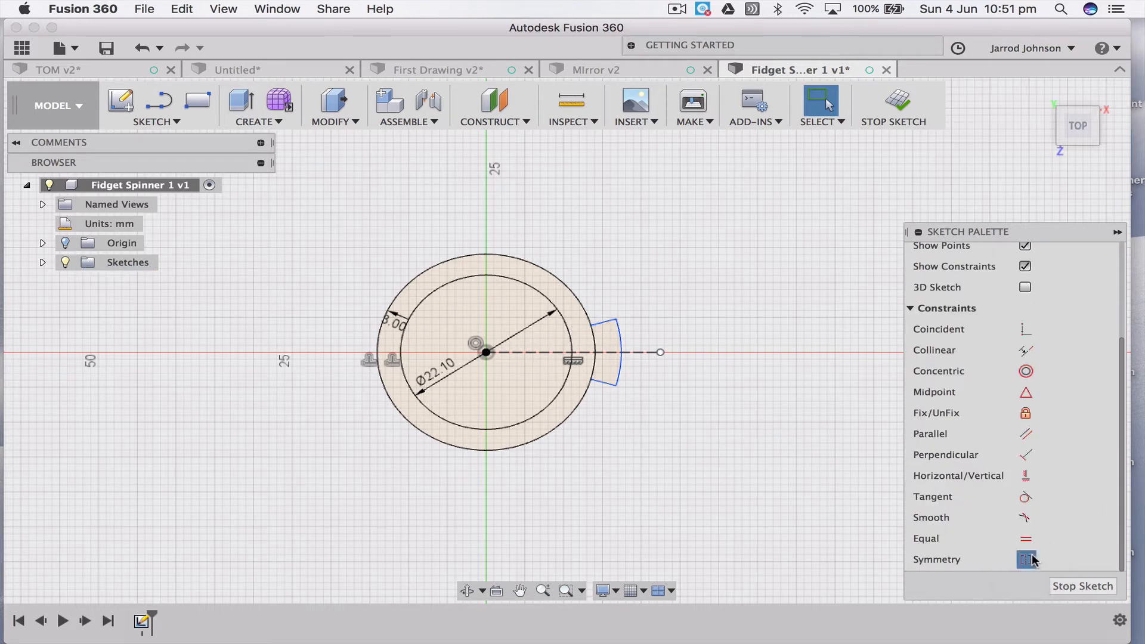
left_click(604, 323)
left_click(602, 383)
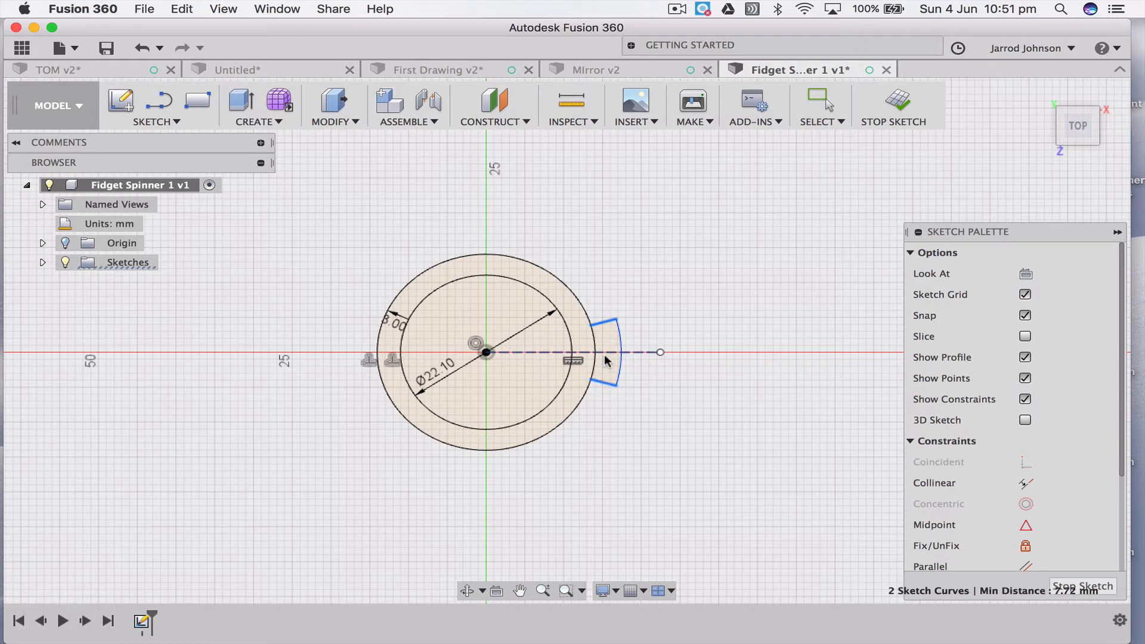
left_click(632, 353)
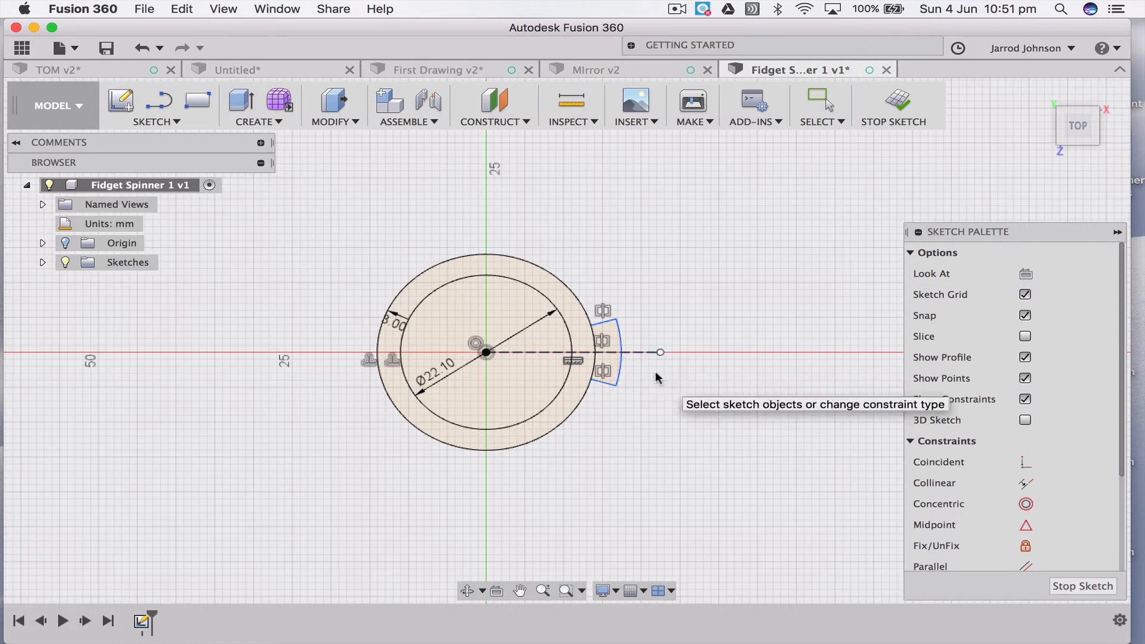
left_click(619, 344)
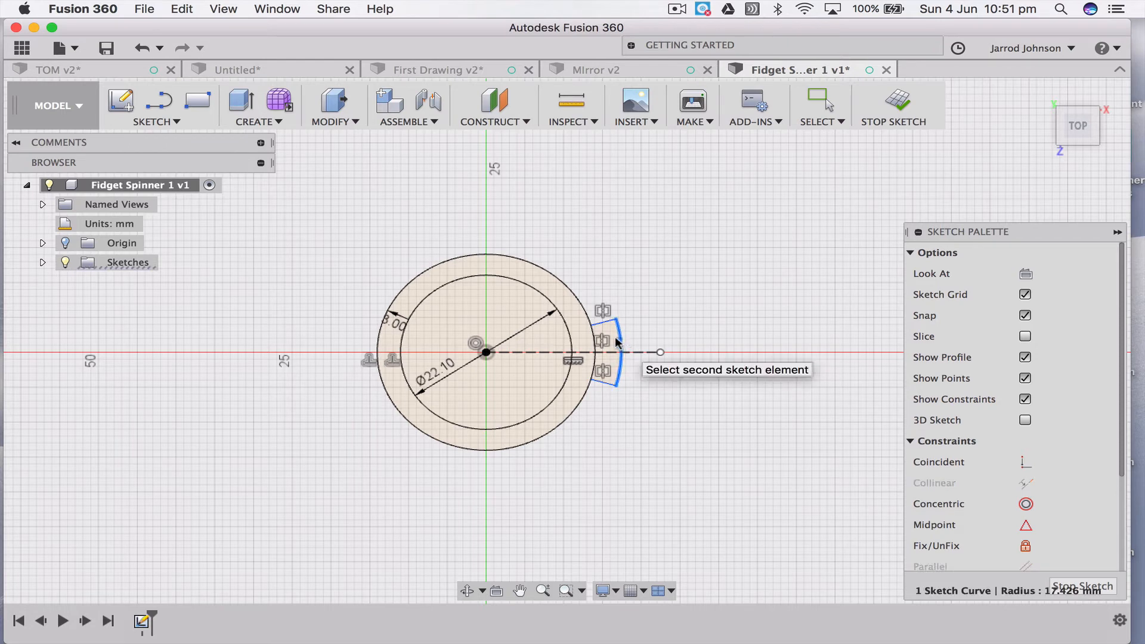
key("Escape")
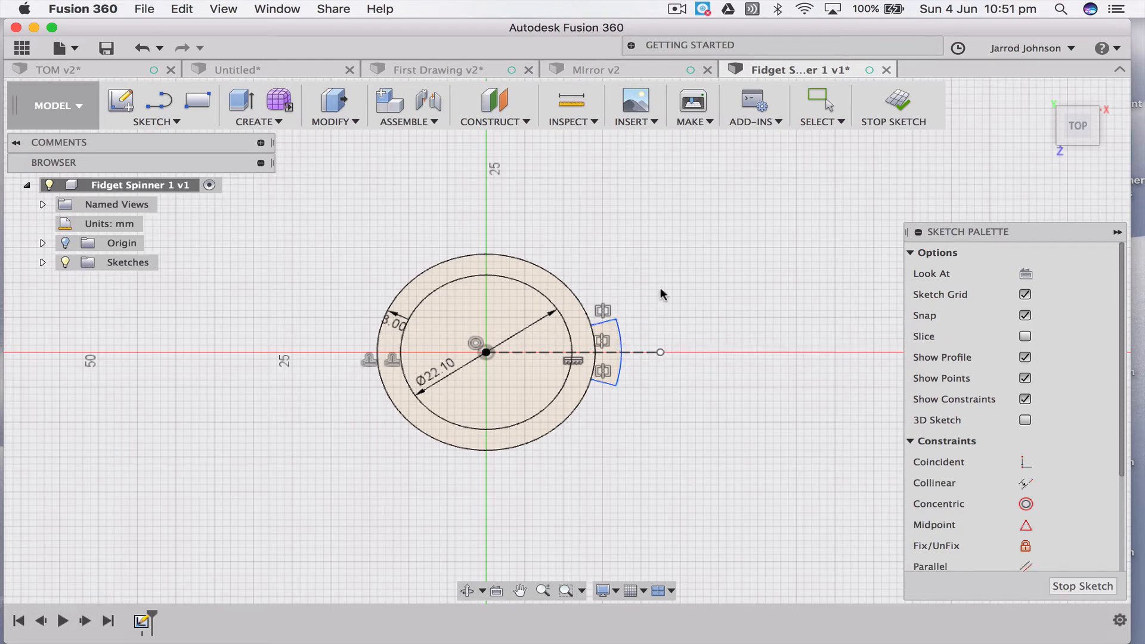
Finish the sketch of the ring and side tab
left_click(898, 102)
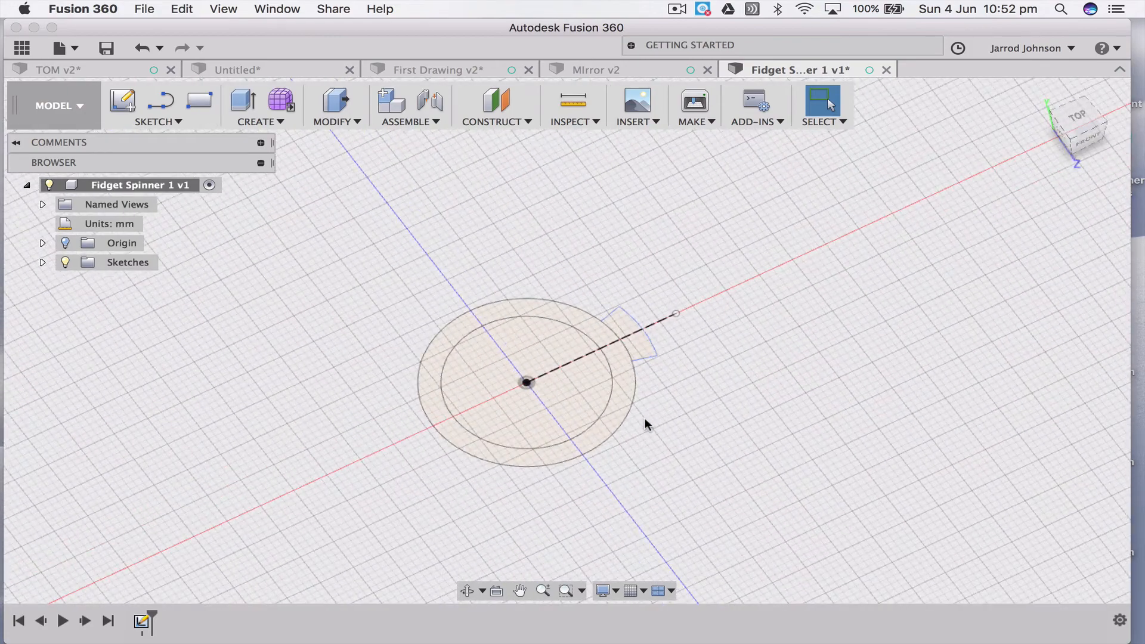
left_click(622, 409)
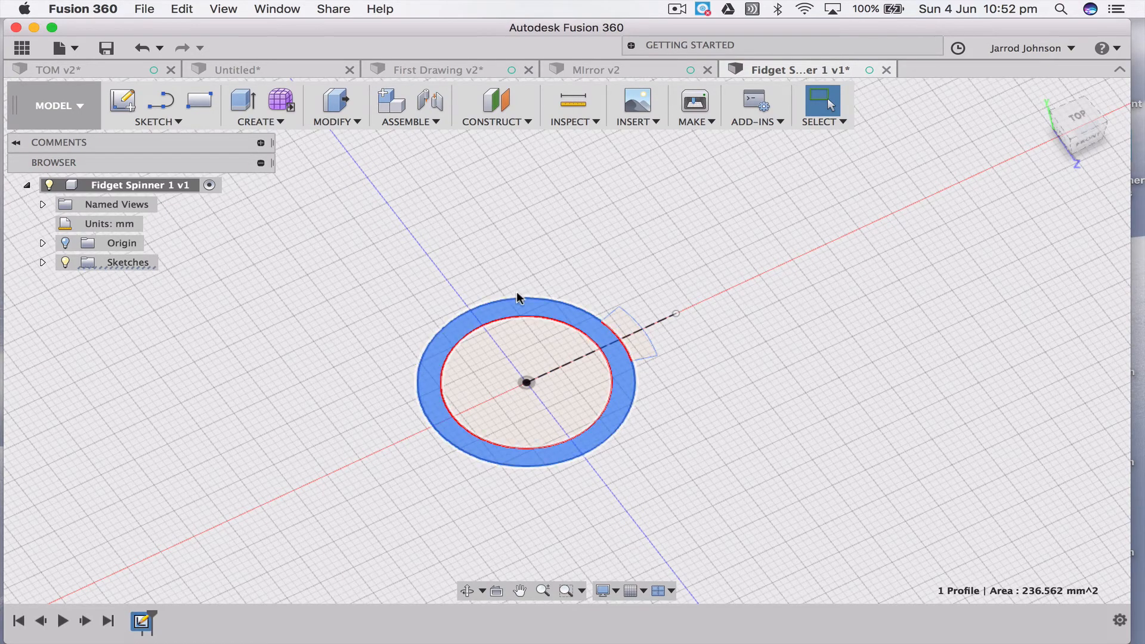
left_click(530, 256)
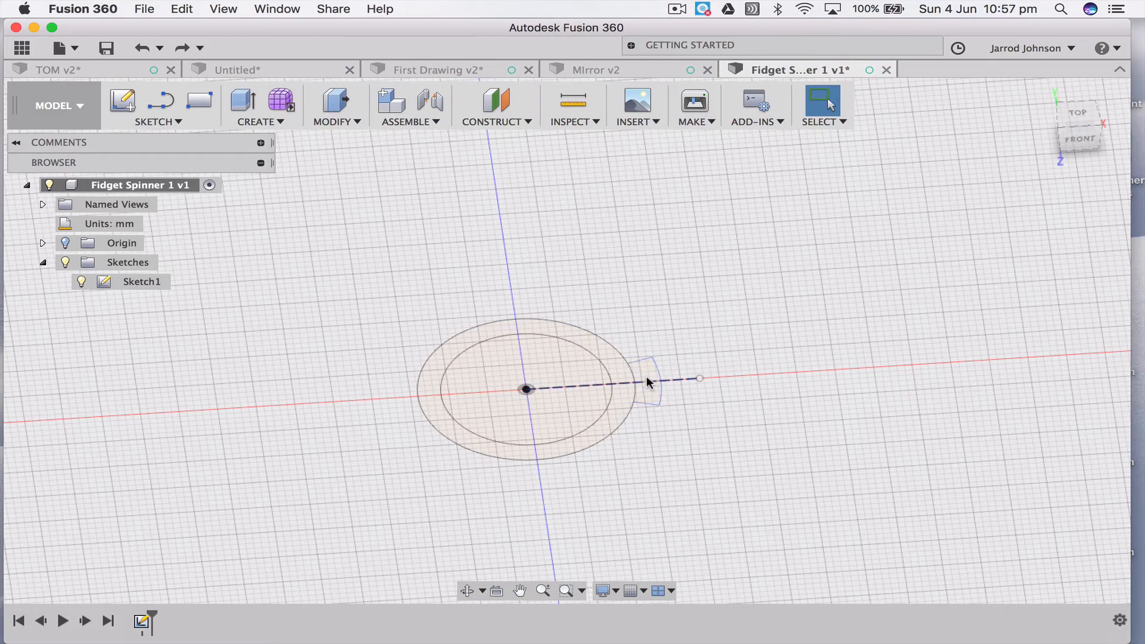
Extrude the ring profile symmetrically with a whole length of 7 mm as a new body
left_click(623, 396)
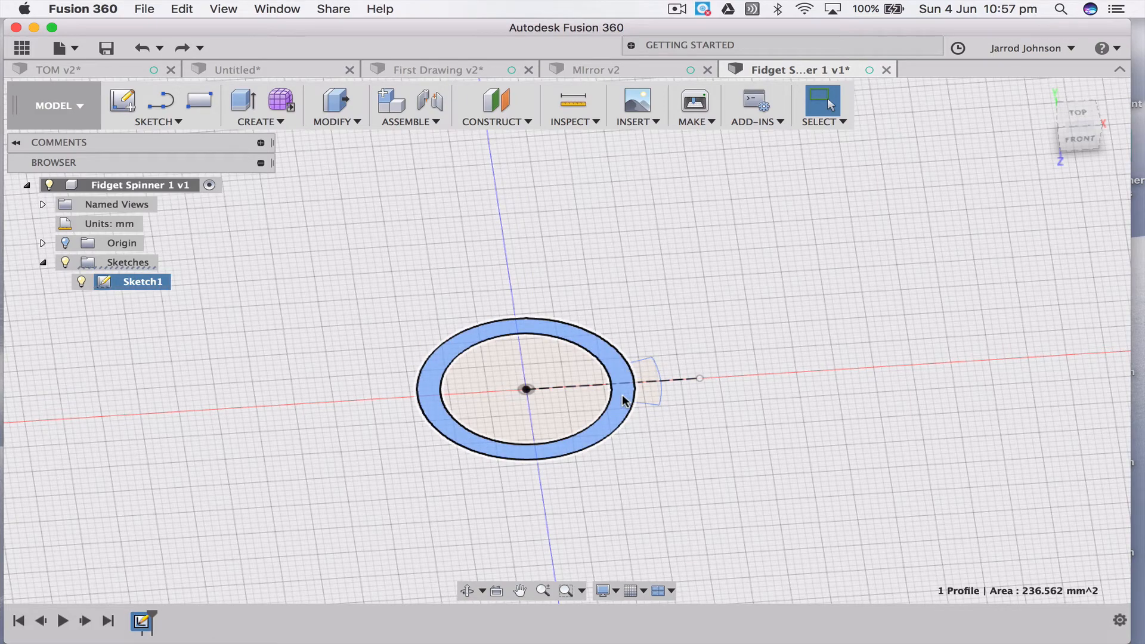
key("e")
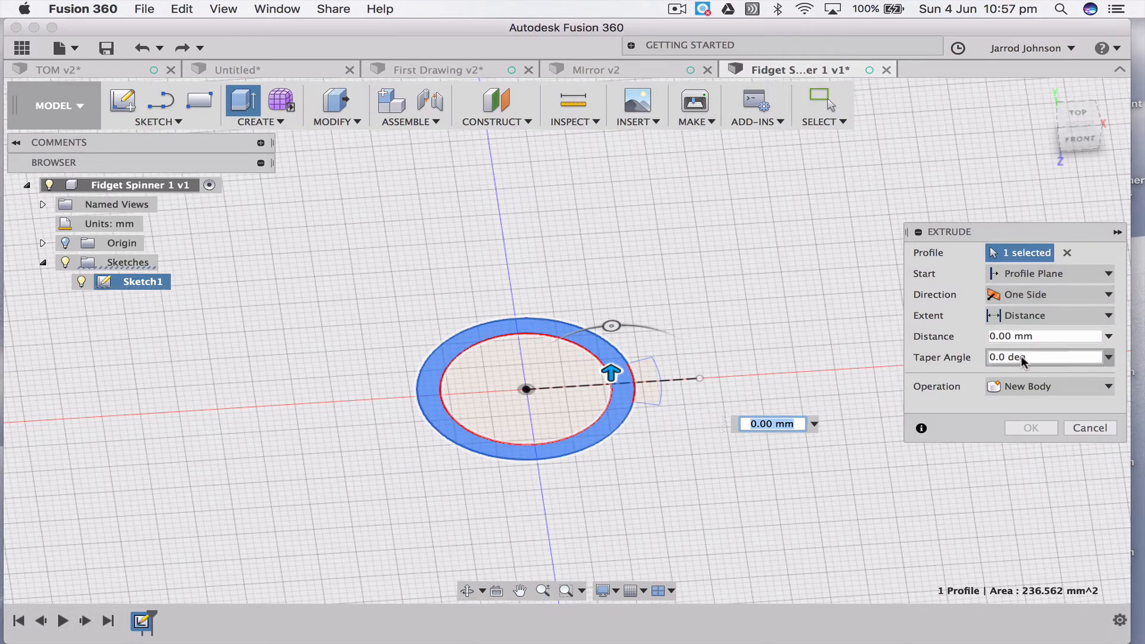
left_click(1106, 296)
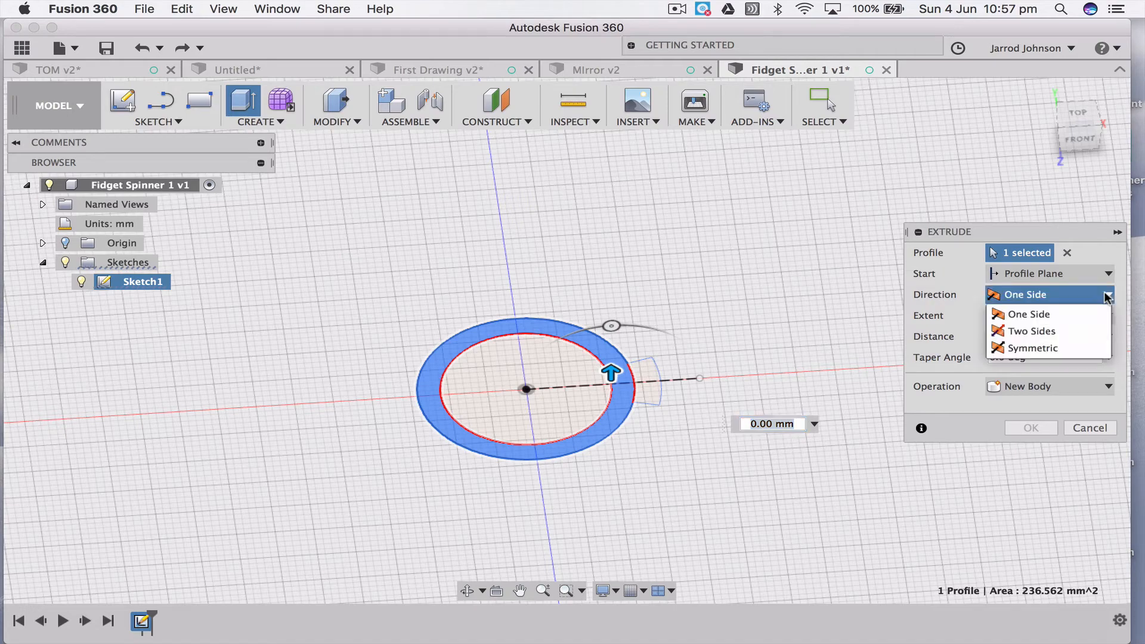
left_click(1048, 351)
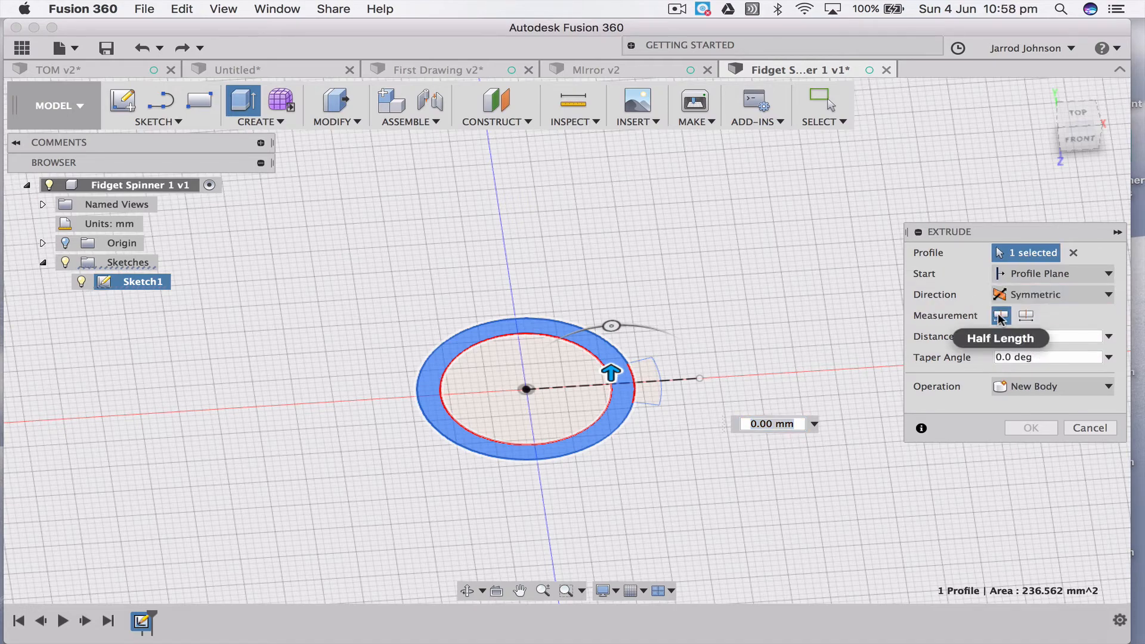
left_click(1026, 317)
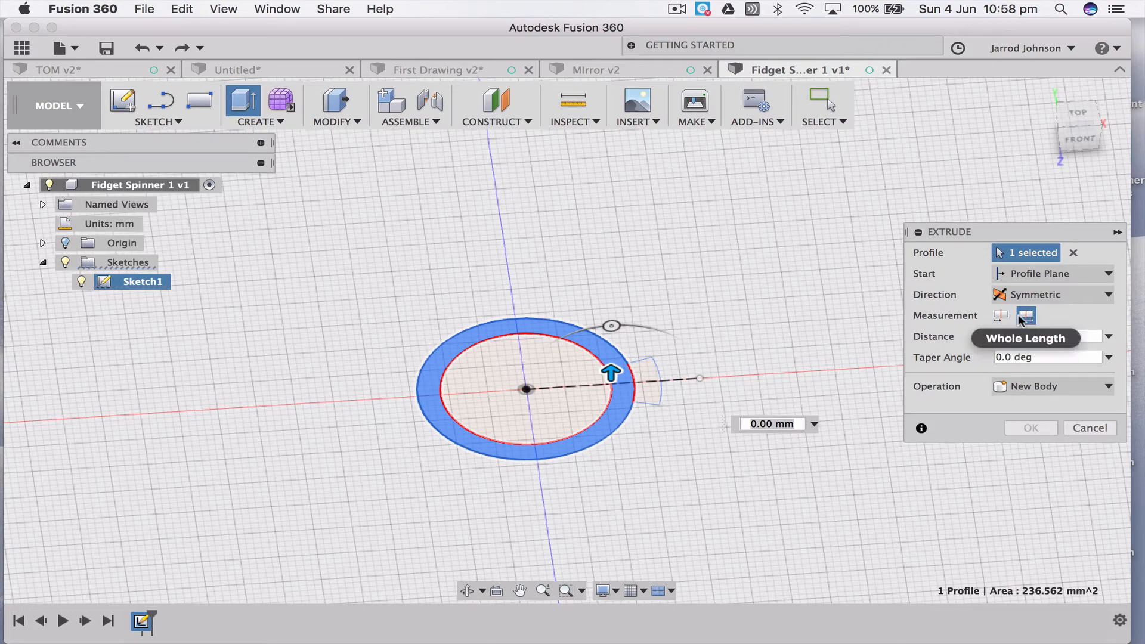
left_click_drag(609, 371, 611, 290)
left_click(1005, 336)
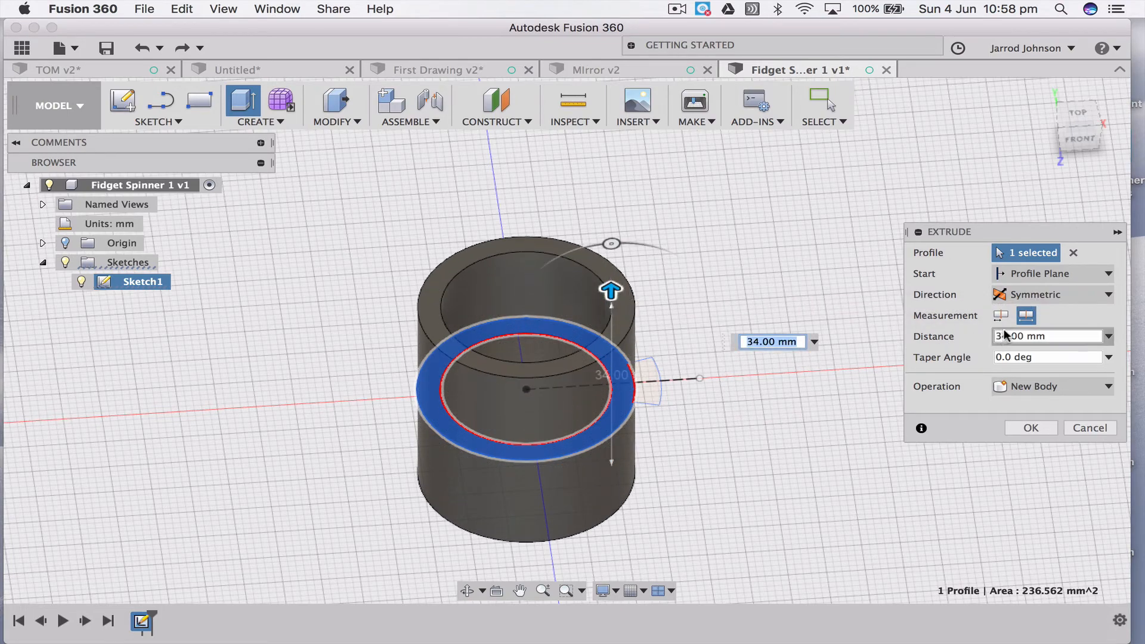
type("7")
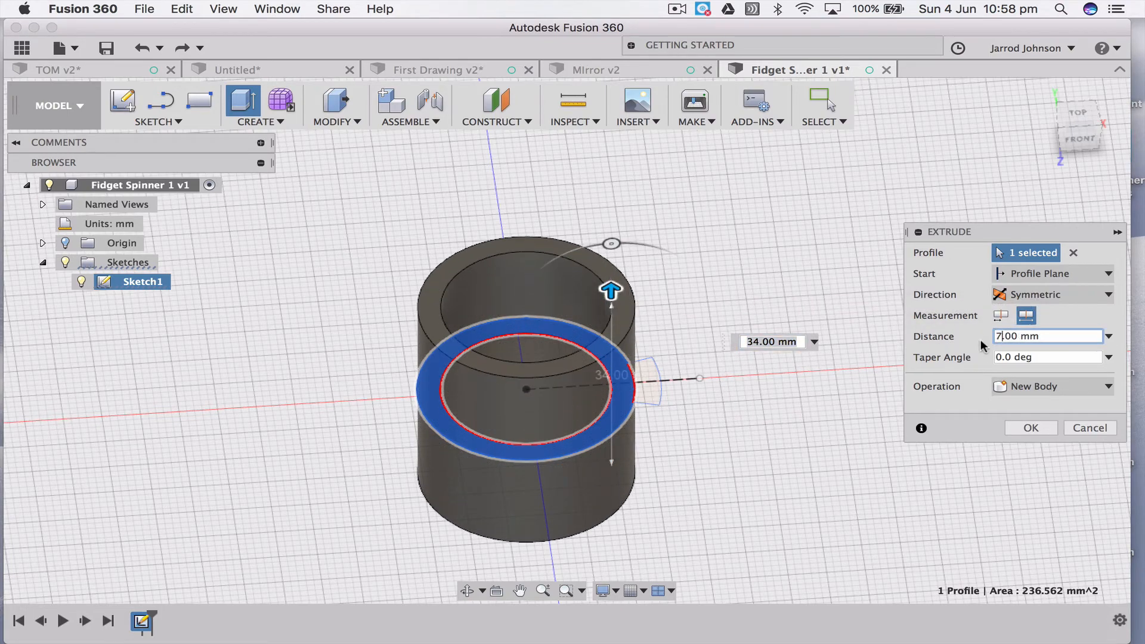
left_click(1031, 428)
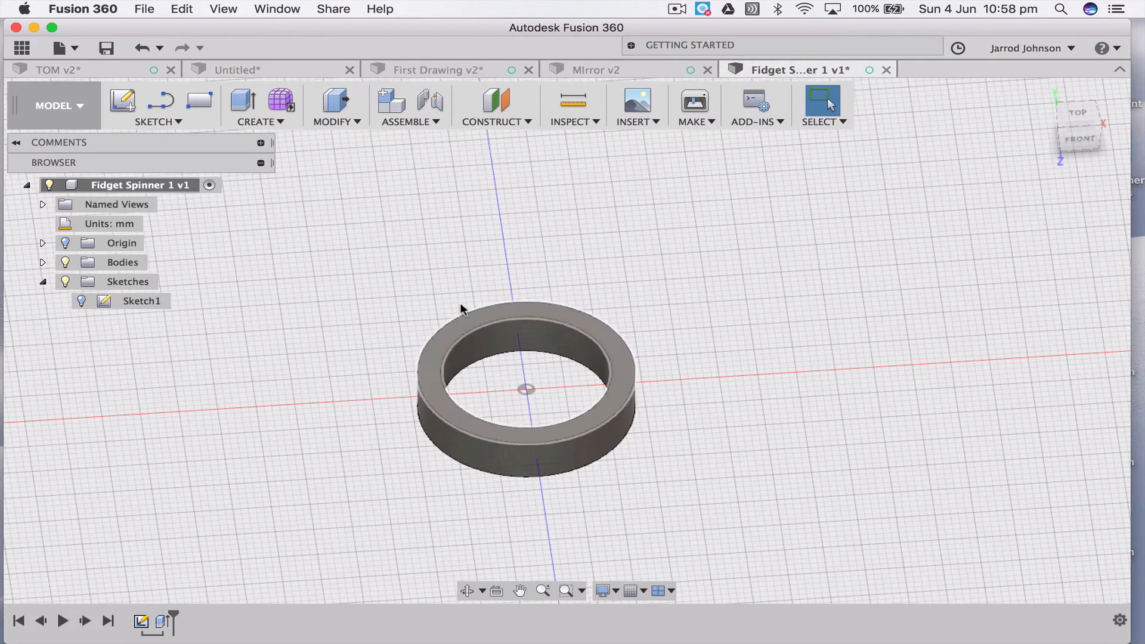
Turn the visibility of Sketch1 back on
left_click(83, 301)
left_click(83, 302)
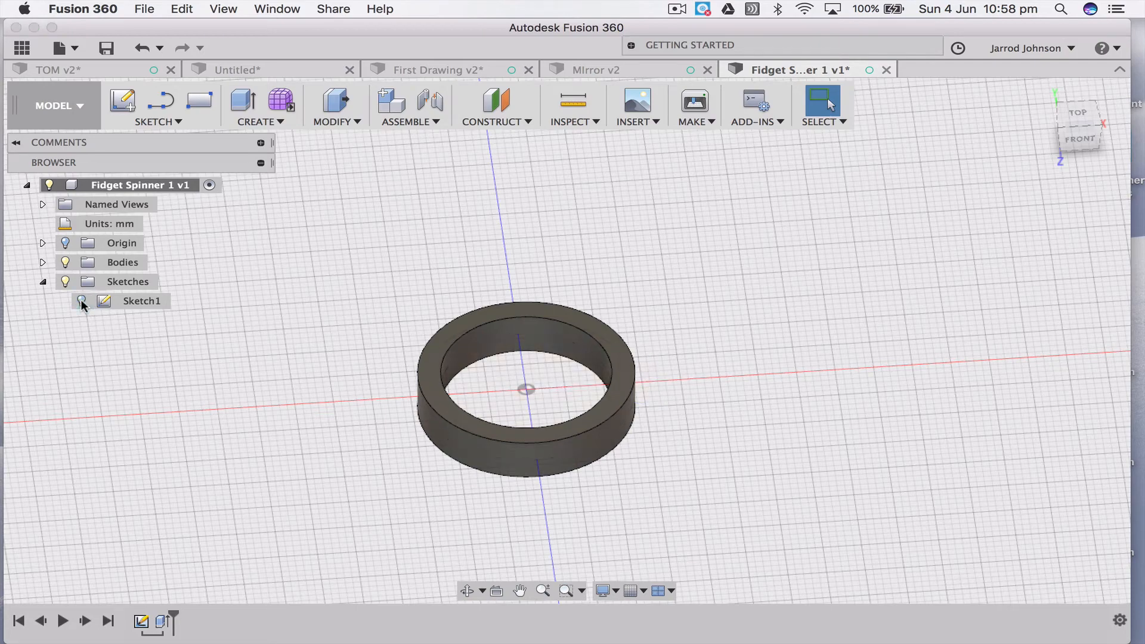
left_click(82, 301)
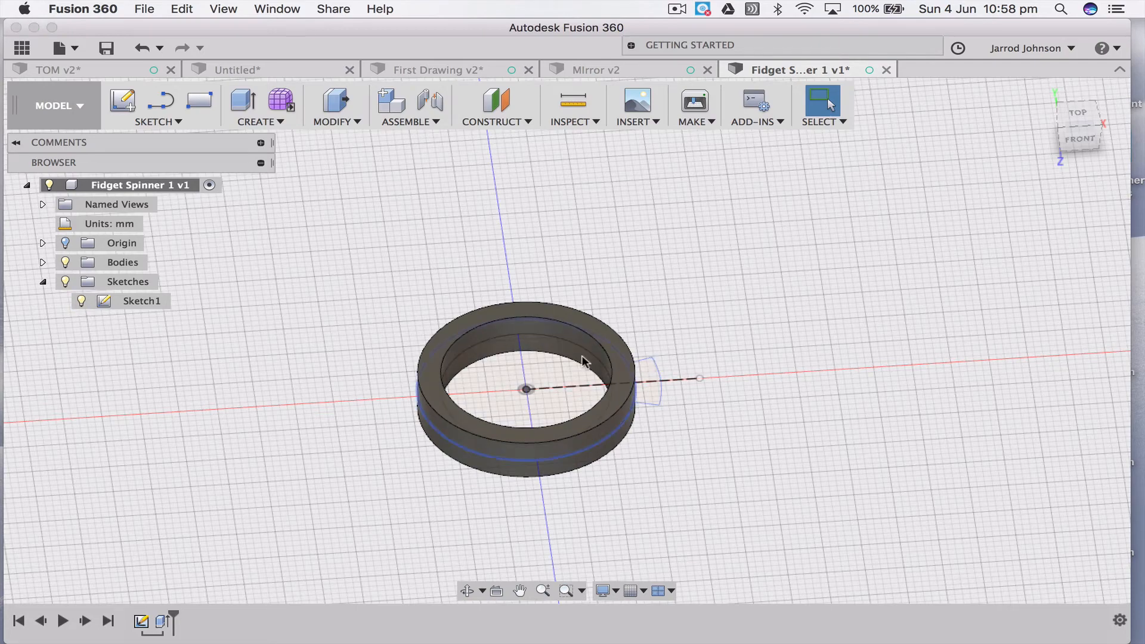
Try extruding the side tab profile symmetrically with a whole length of 7 mm and no taper, and undo that extrusion
left_click(648, 399)
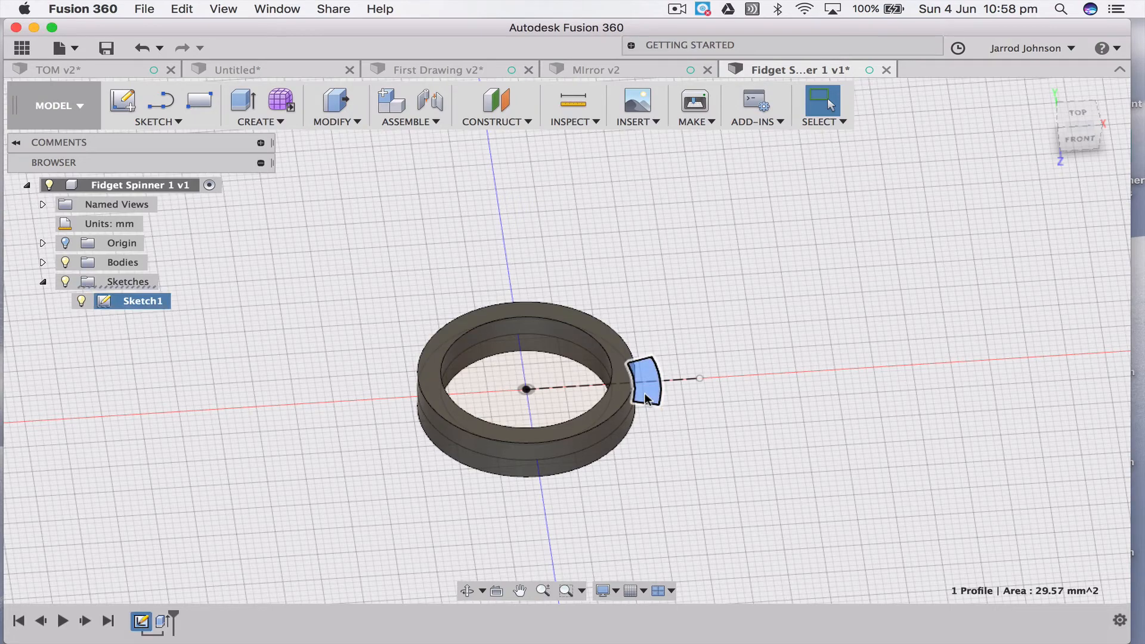
key("e")
left_click(1109, 295)
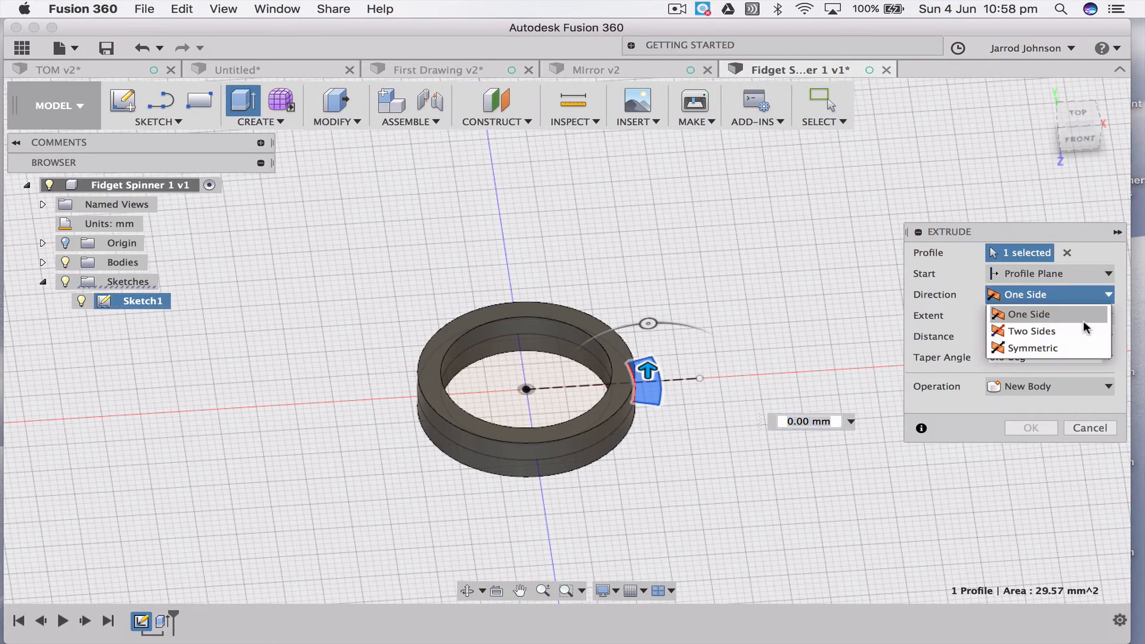
left_click(1035, 340)
left_click(1026, 315)
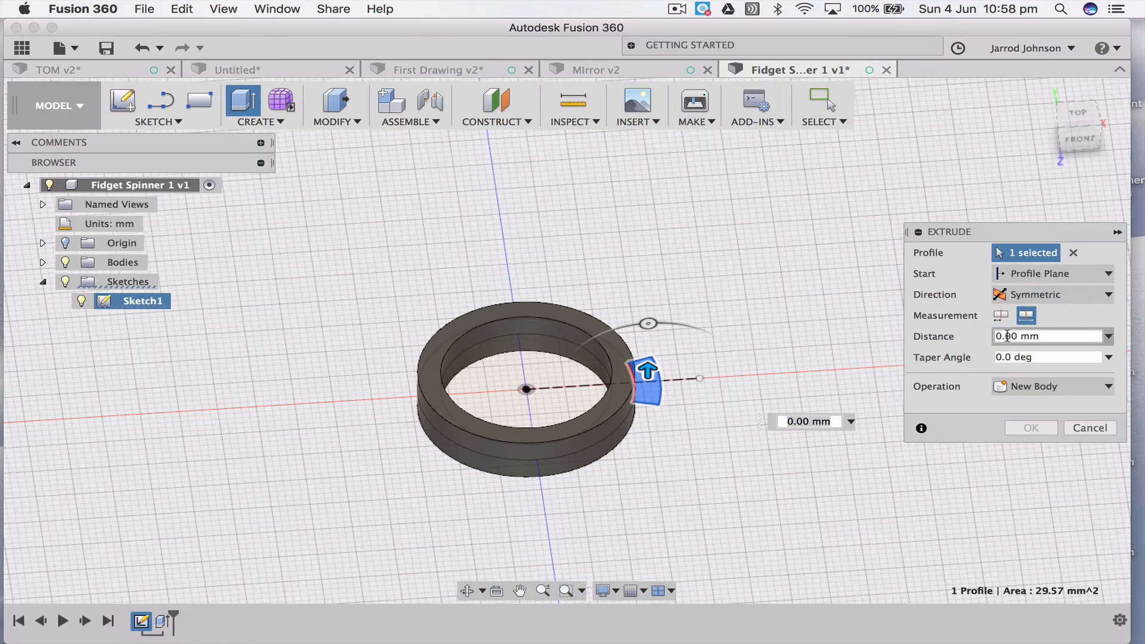
left_click(998, 336)
type("7")
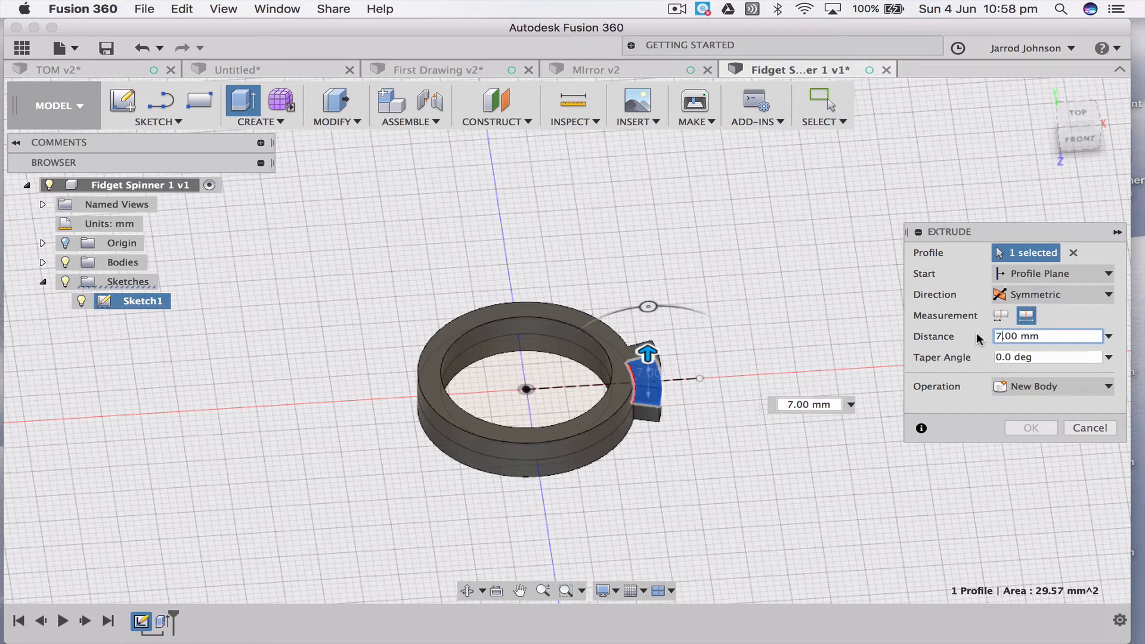
key("Return")
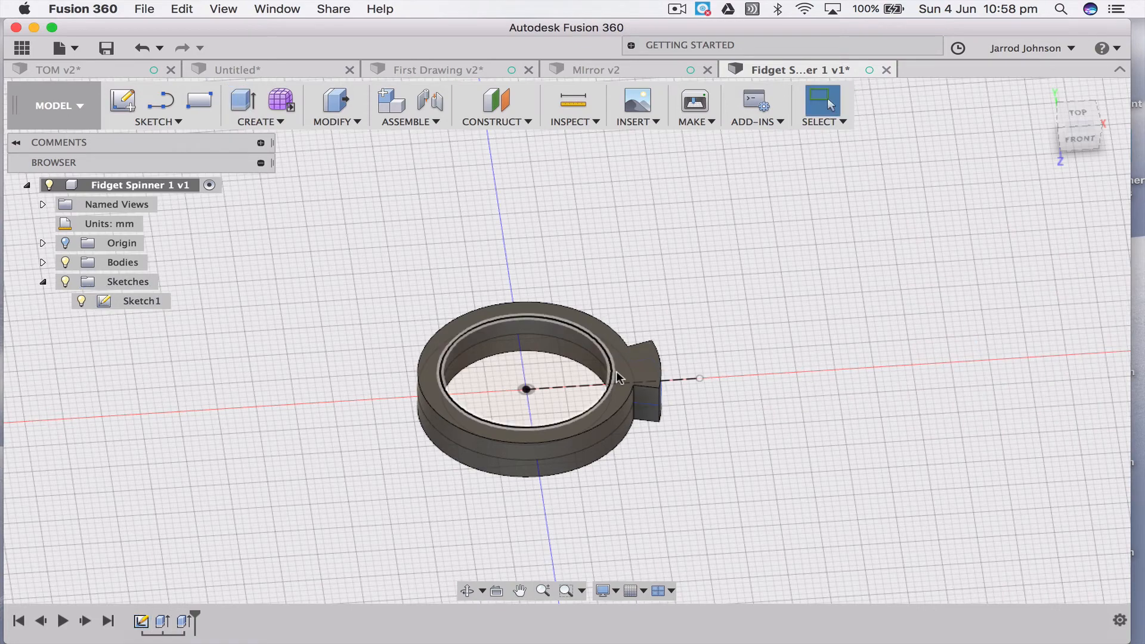
key("super+z")
Set up a symmetric extrusion of the side tab profile with a whole length of 7 mm and a taper angle of 20 degrees
left_click(651, 394)
left_click(651, 394)
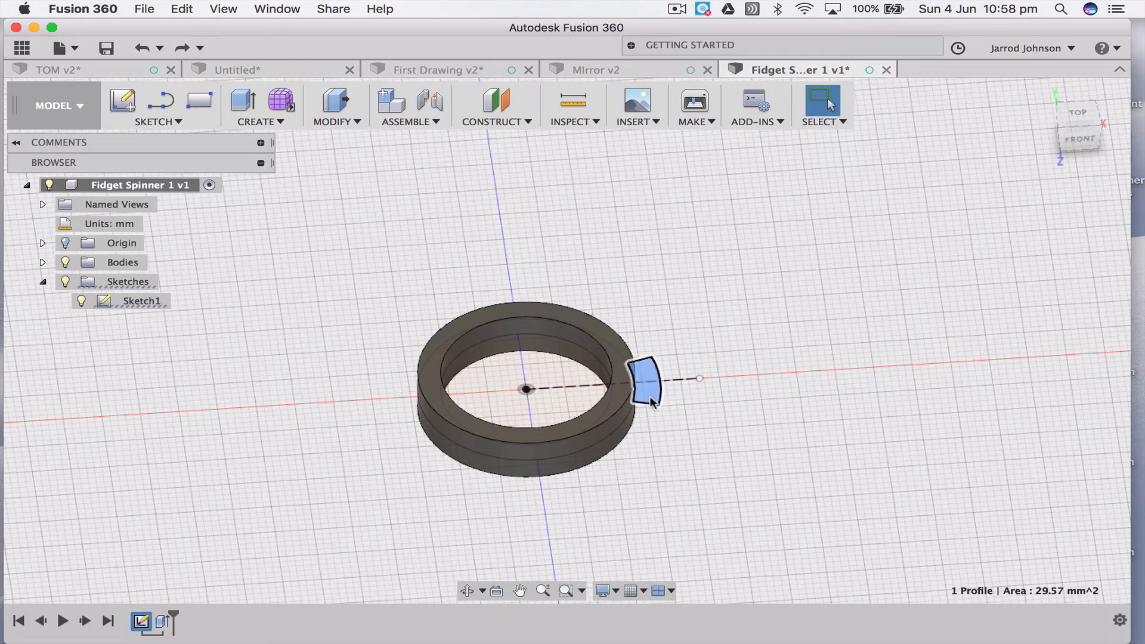
key("e")
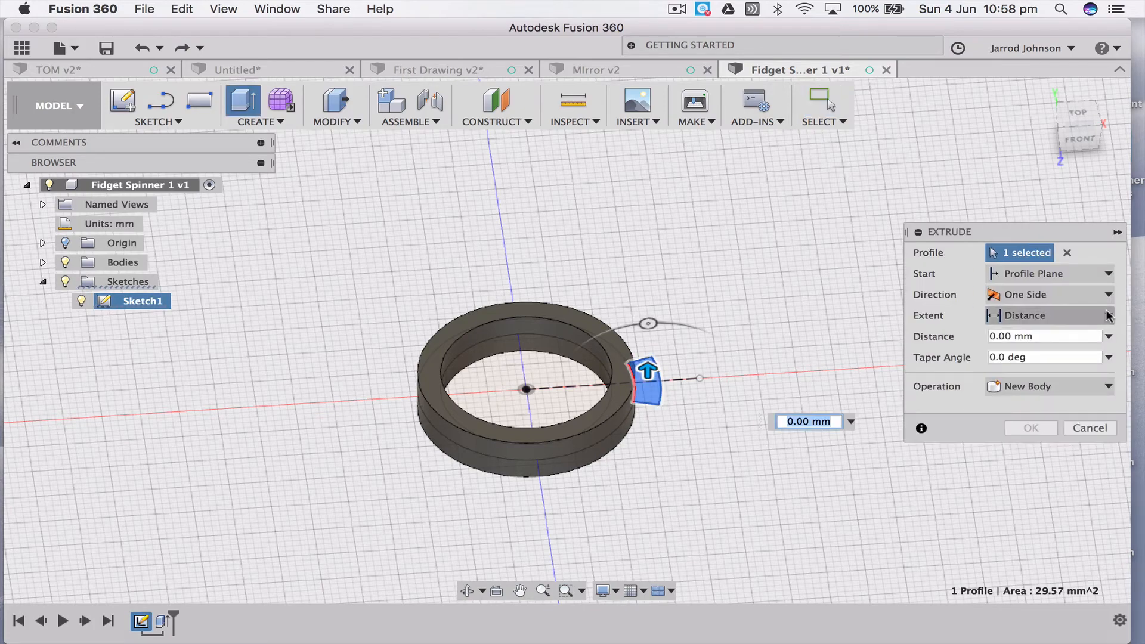
left_click(1049, 294)
left_click(1045, 359)
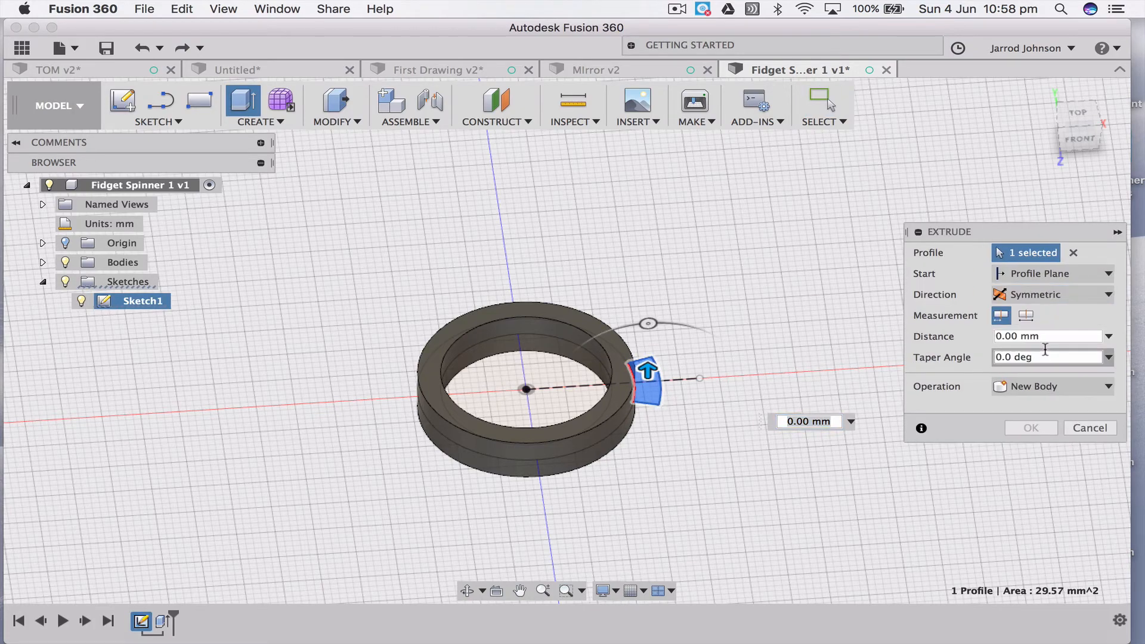
left_click(1026, 314)
left_click(1005, 336)
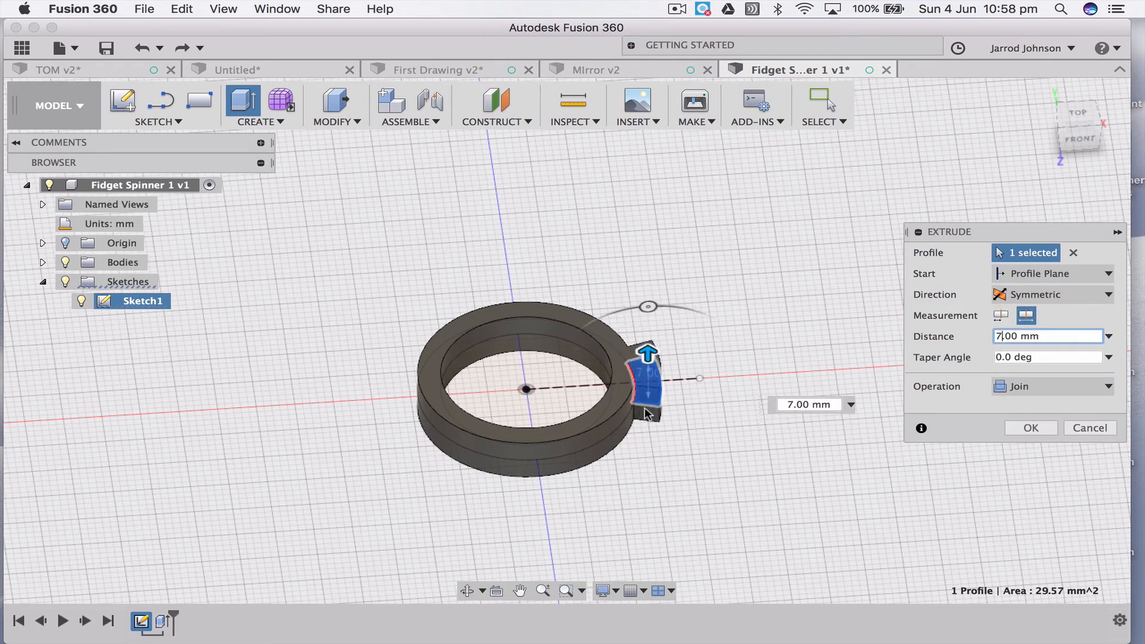
left_click(1003, 356)
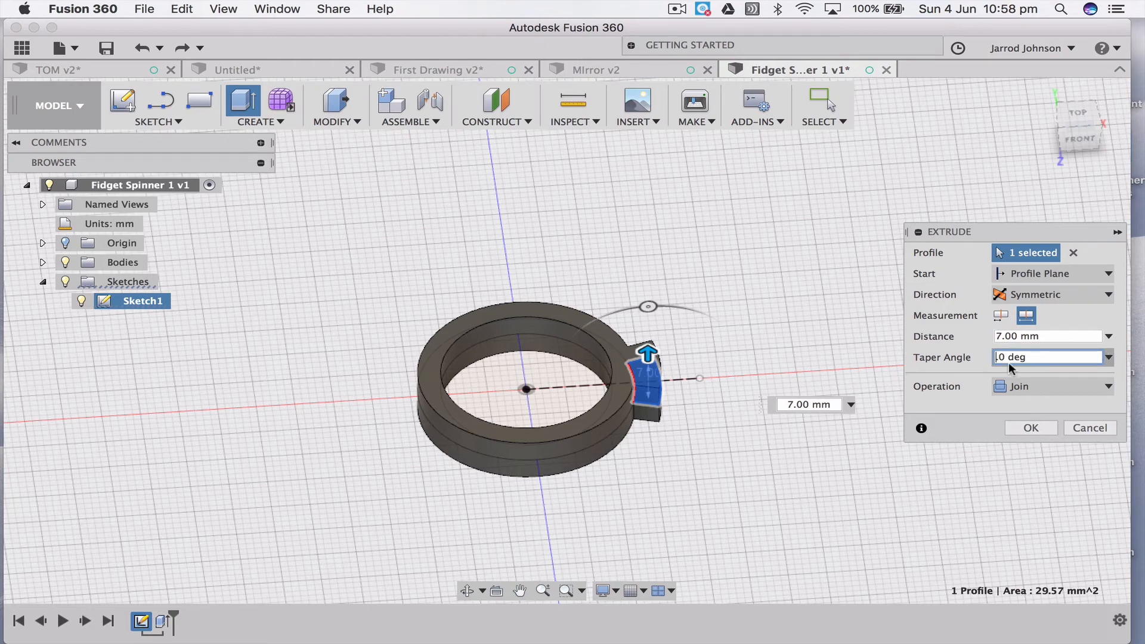
type("20.")
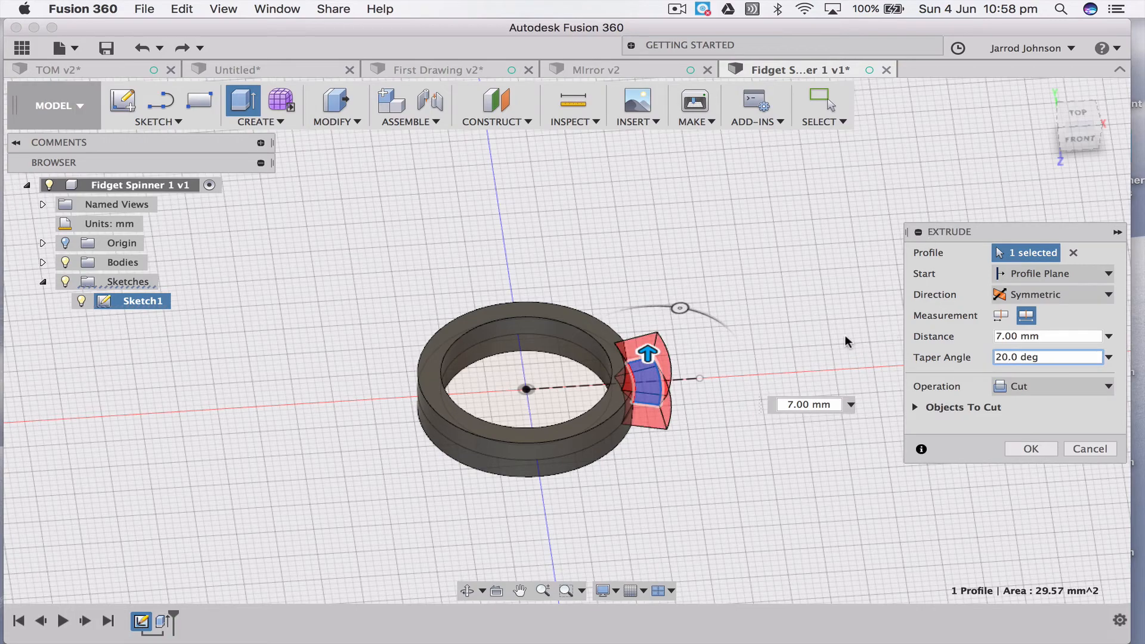
Try a taper angle of 15 degrees on the tab extrusion and restore it to 20 degrees
scroll(845, 335, "down", 10, "shift")
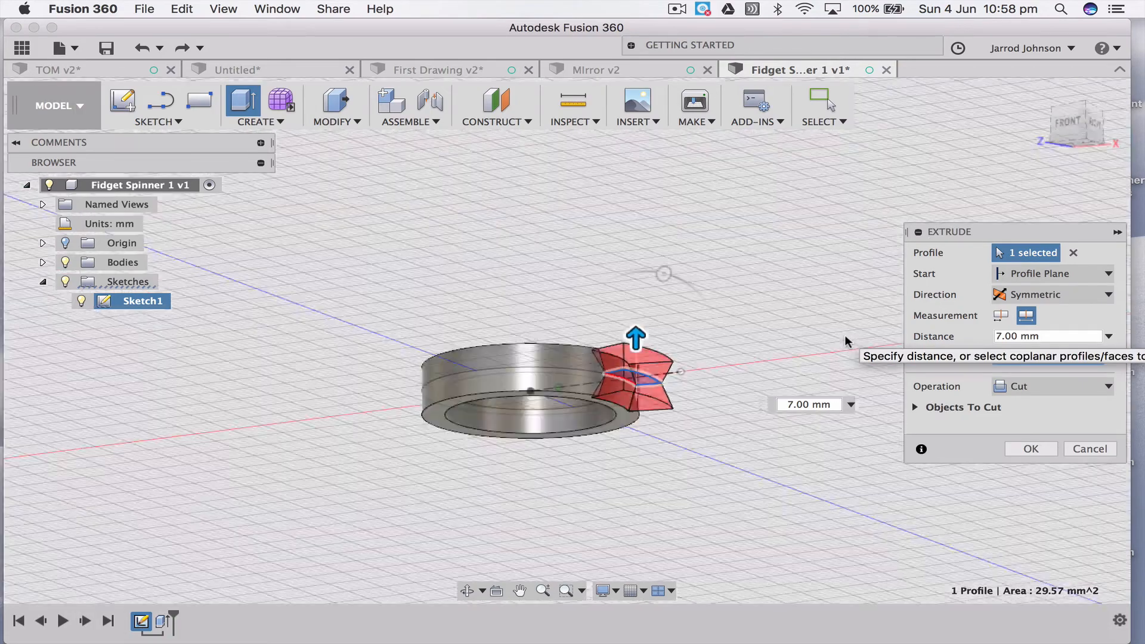
scroll(845, 335, "up", 10, "shift")
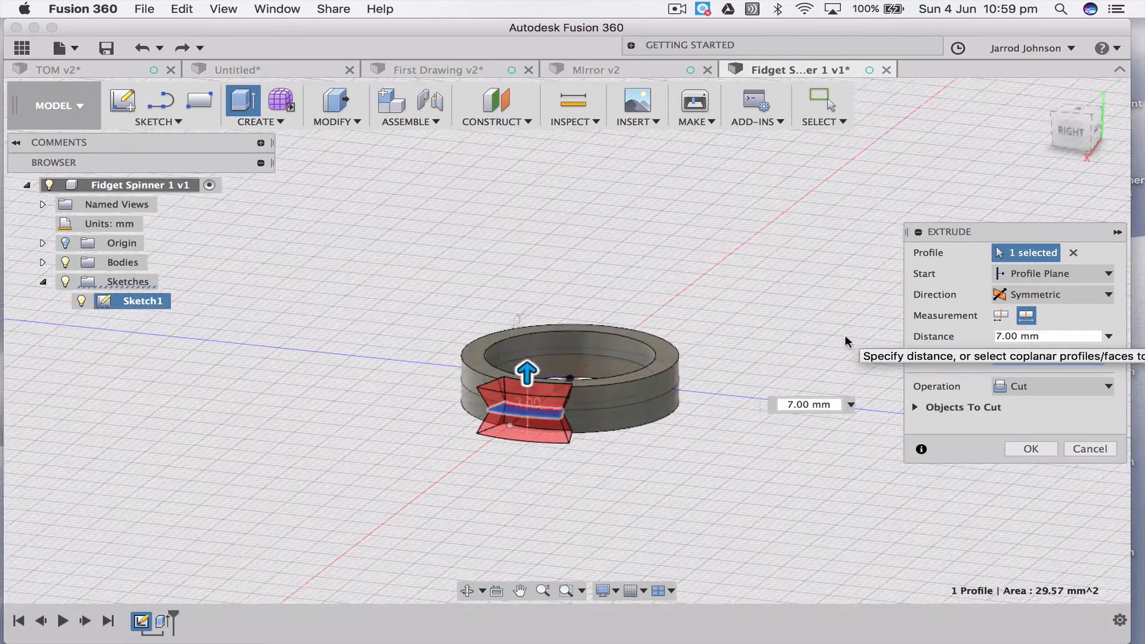
scroll(844, 334, "left", 10, "shift")
scroll(844, 334, "down", 6, "shift")
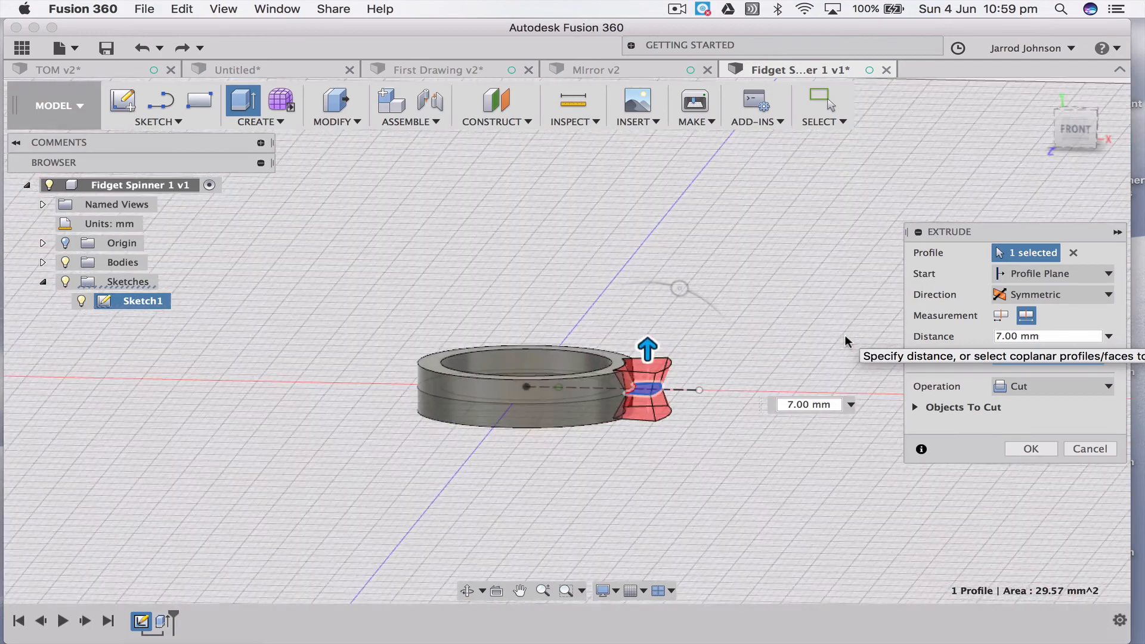
scroll(845, 335, "left", 3, "shift")
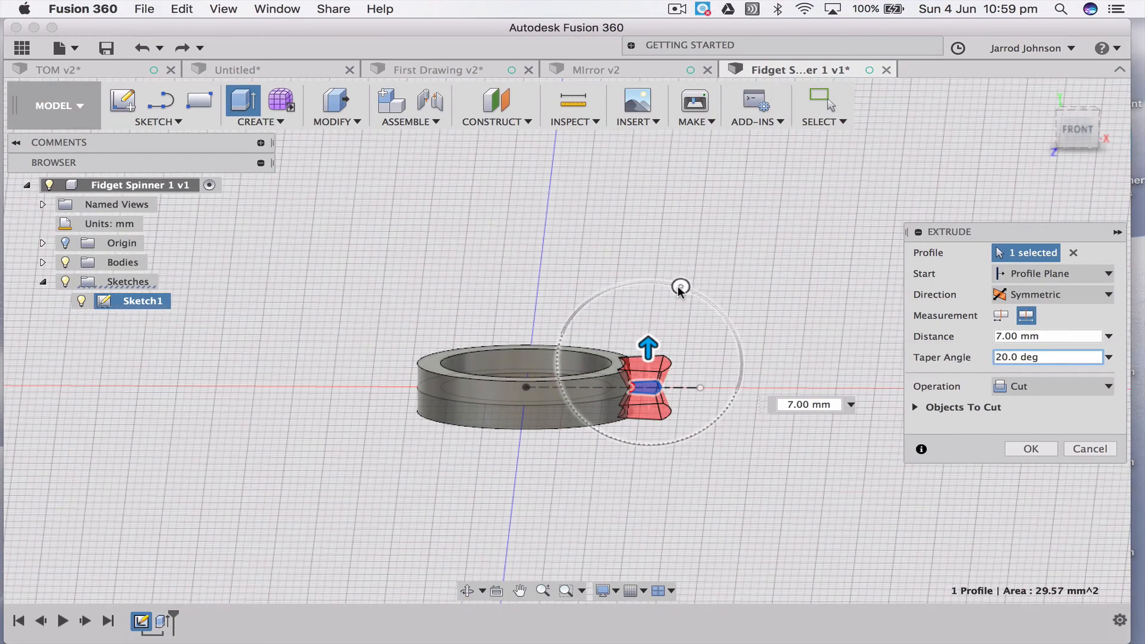
mouse_move(680, 290)
left_mouse_down()
mouse_move(703, 297)
mouse_move(631, 283)
mouse_move(670, 296)
left_mouse_up()
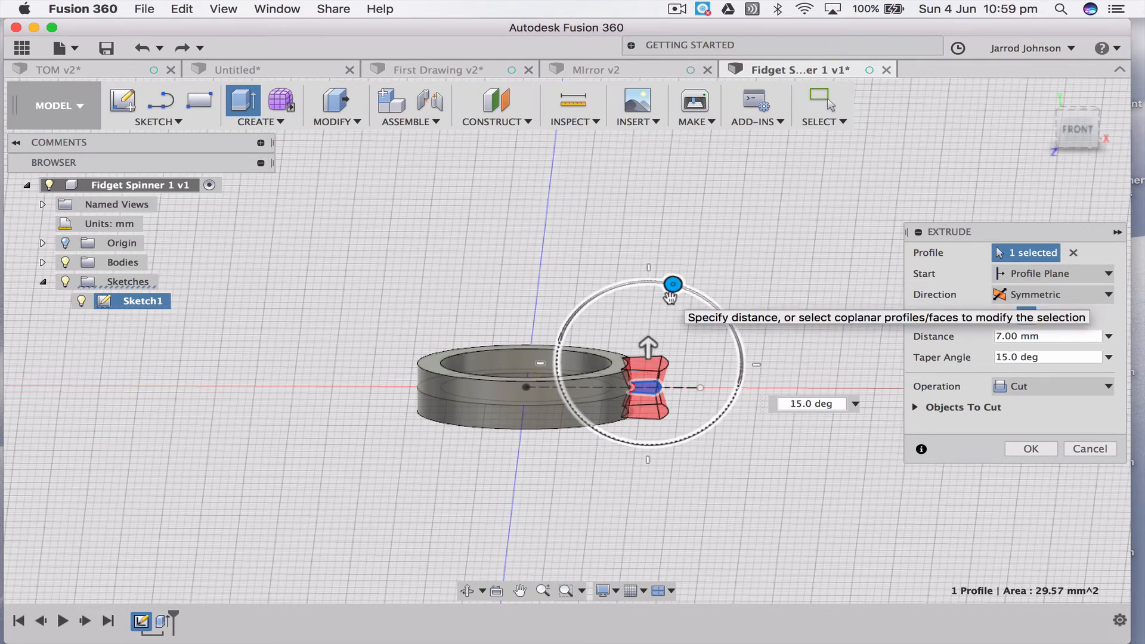
left_click(1005, 356)
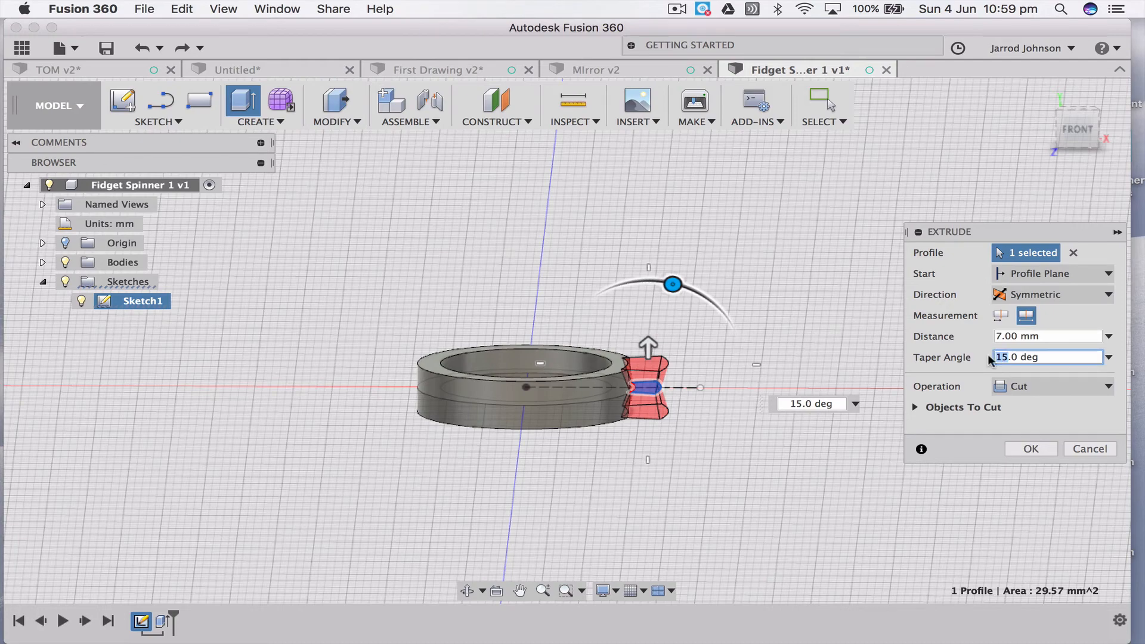
type("20")
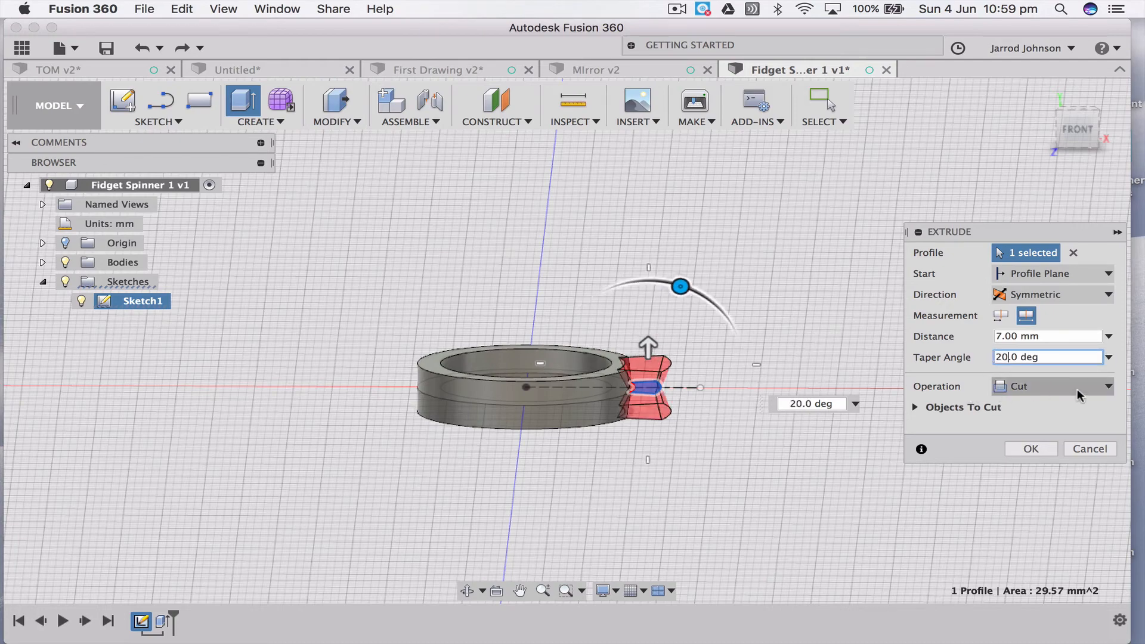
Change the tab extrusion's operation to Join and complete it so the tapered tab merges with the ring
left_click(1080, 395)
left_click(1076, 407)
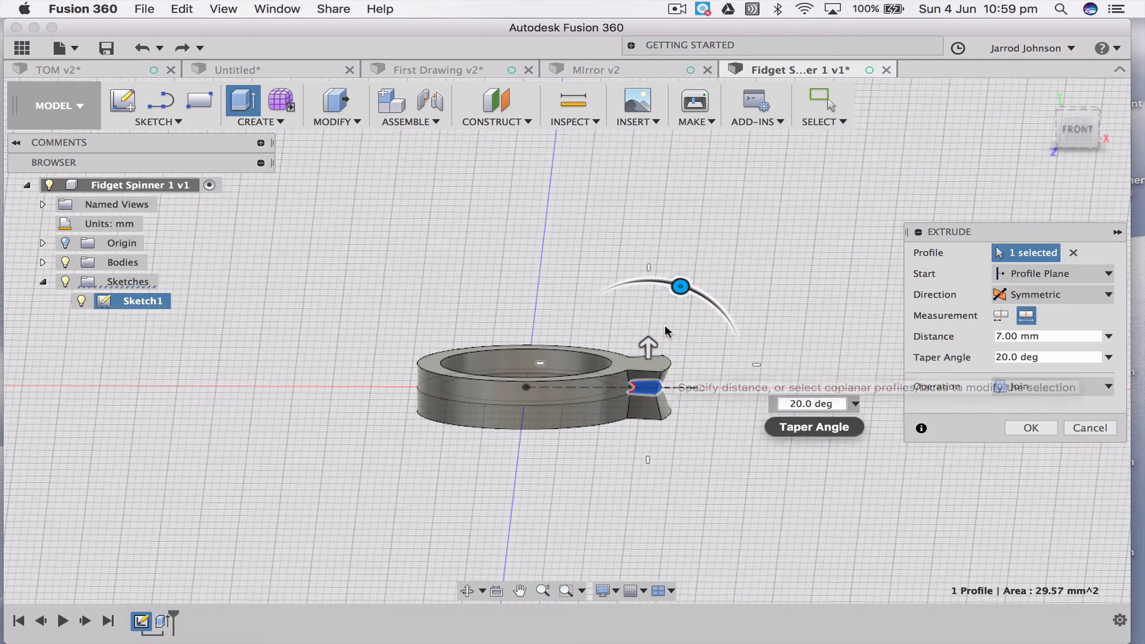
left_click(1030, 428)
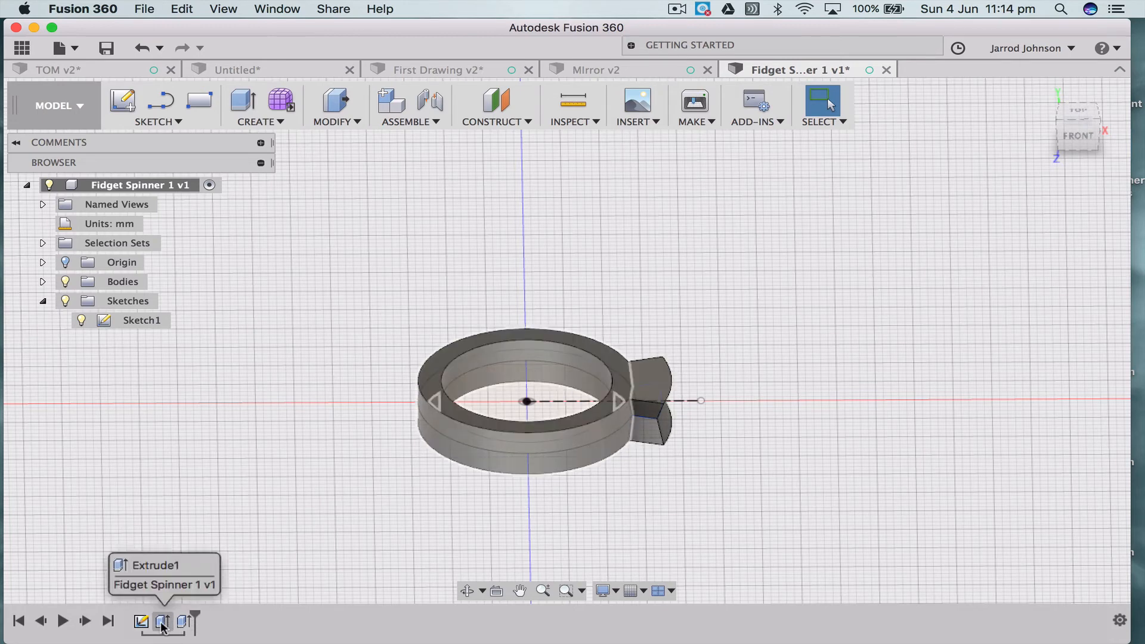
Set up a circular pattern of the tapered tab's extrusion feature around the vertical Y axis through the ring's centre
left_click(182, 623)
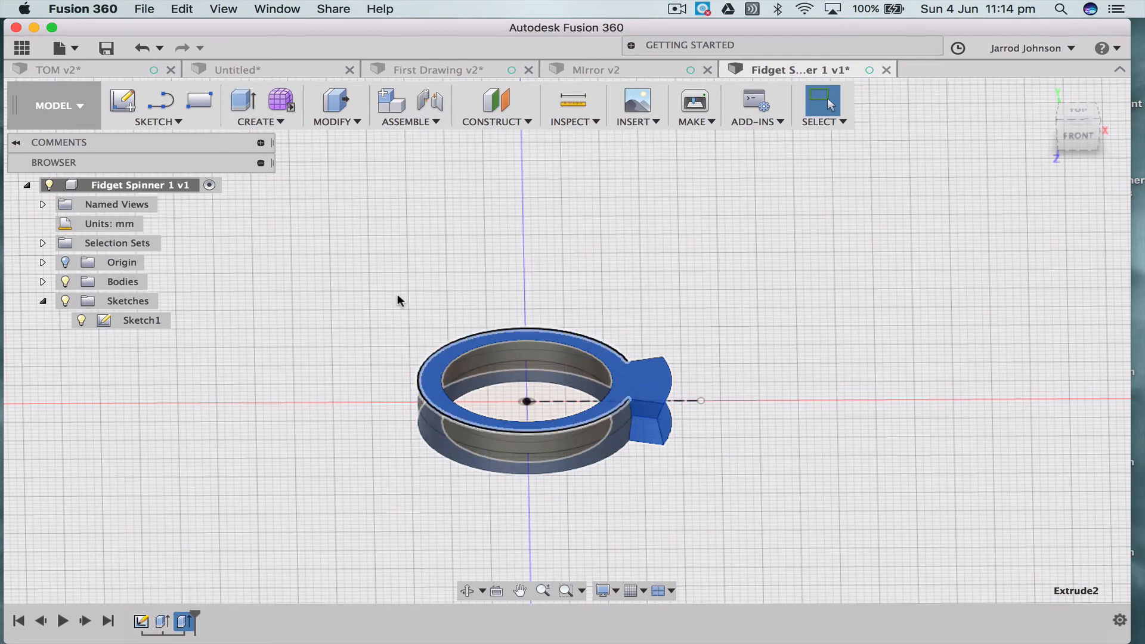
left_click(260, 119)
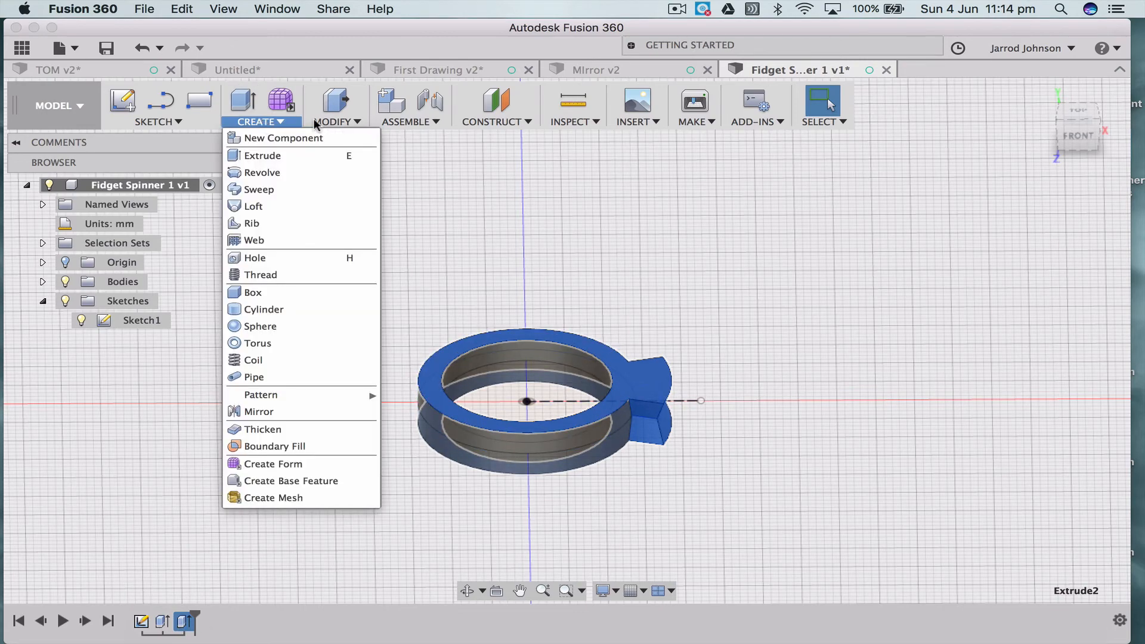
mouse_move(301, 120)
mouse_move(259, 121)
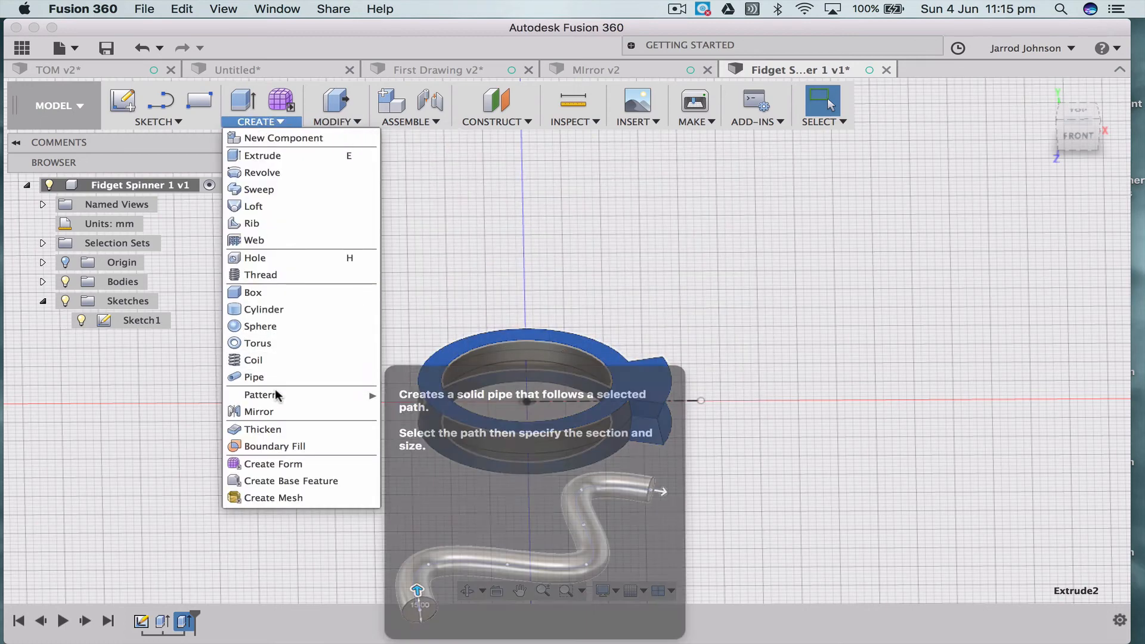
mouse_move(260, 395)
left_click(431, 414)
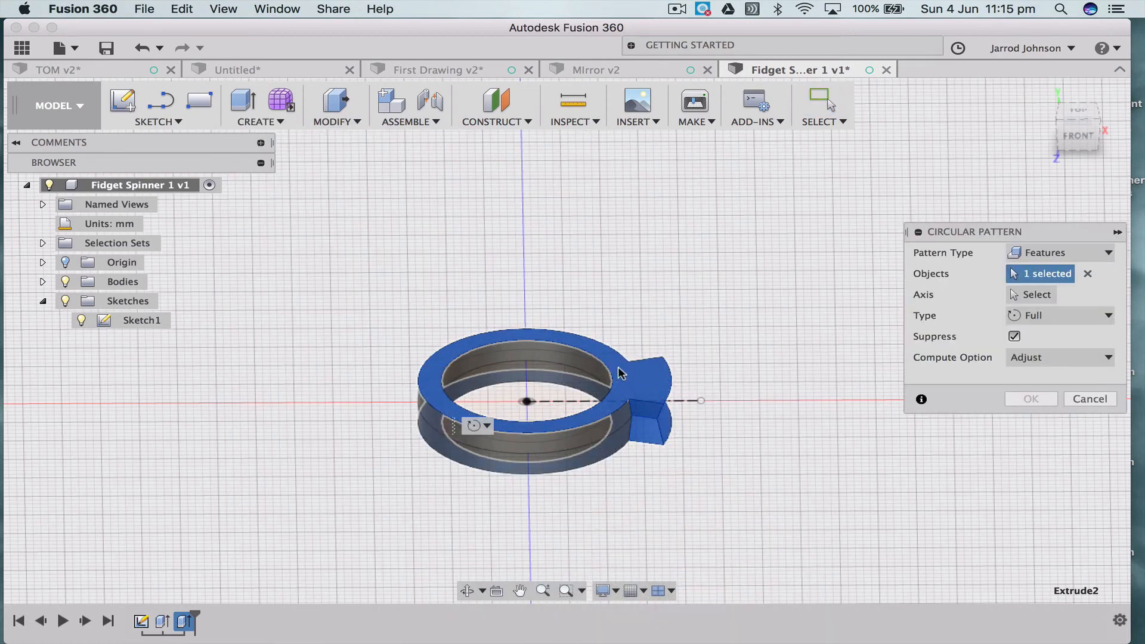
left_click(1041, 295)
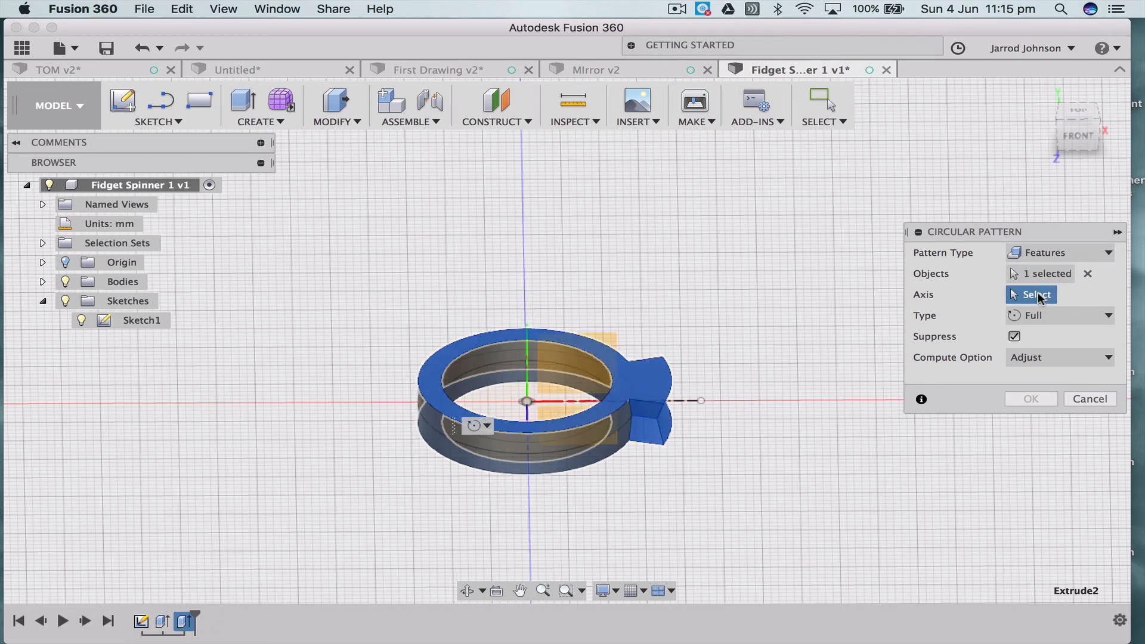
left_click(527, 374)
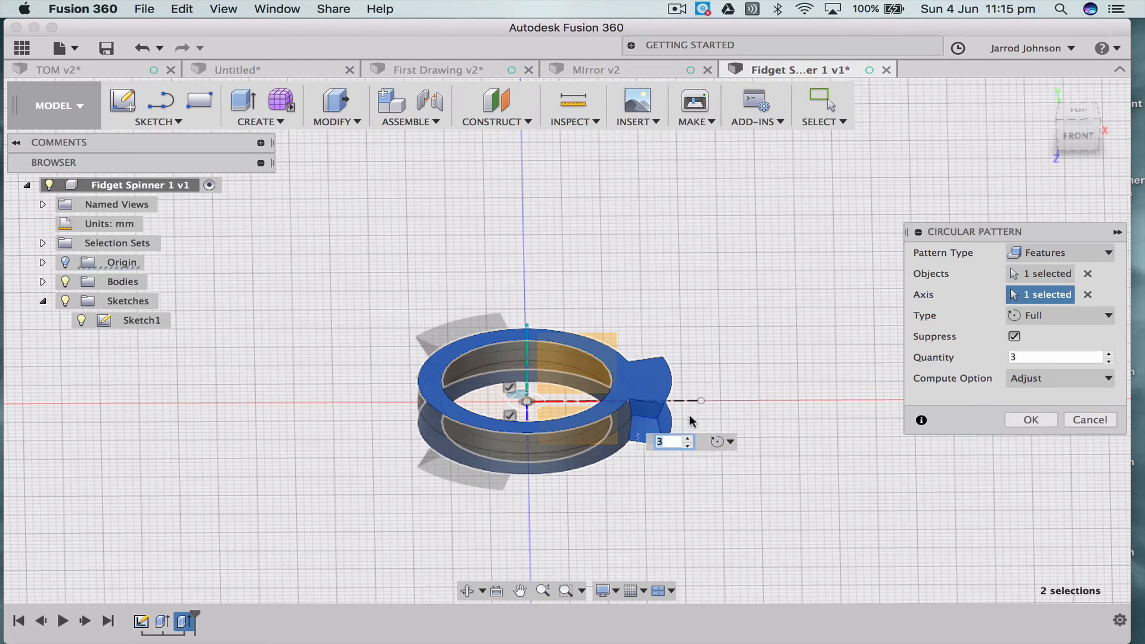
Set the circular pattern's quantity to 6 and complete it
scroll(692, 421, "left", 10, "shift")
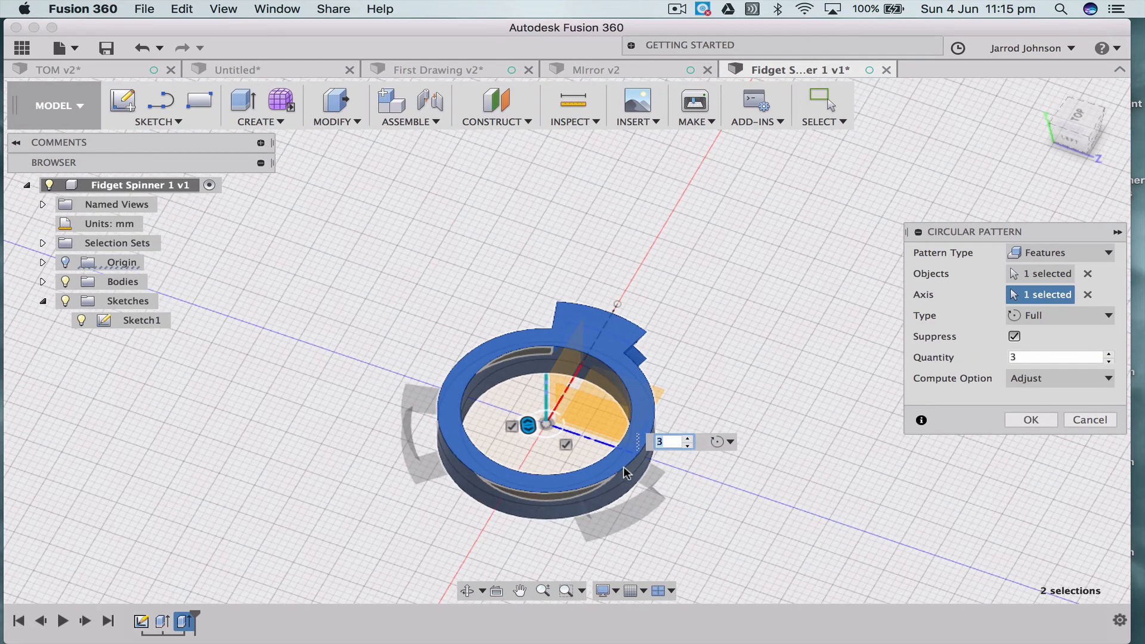
left_click(688, 437)
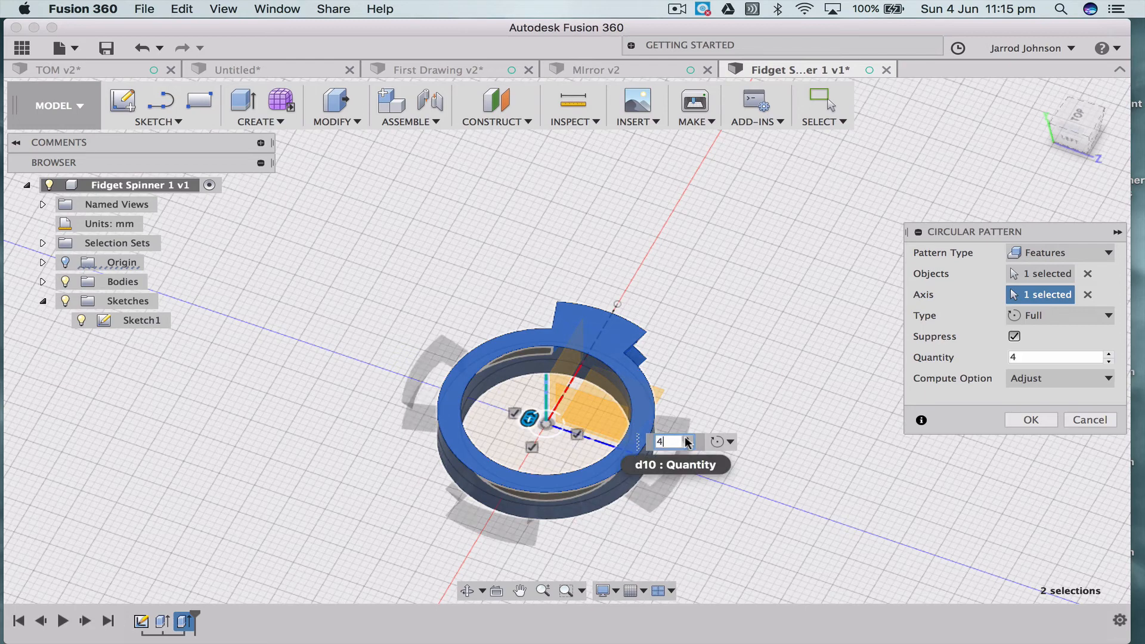
left_click(1109, 355)
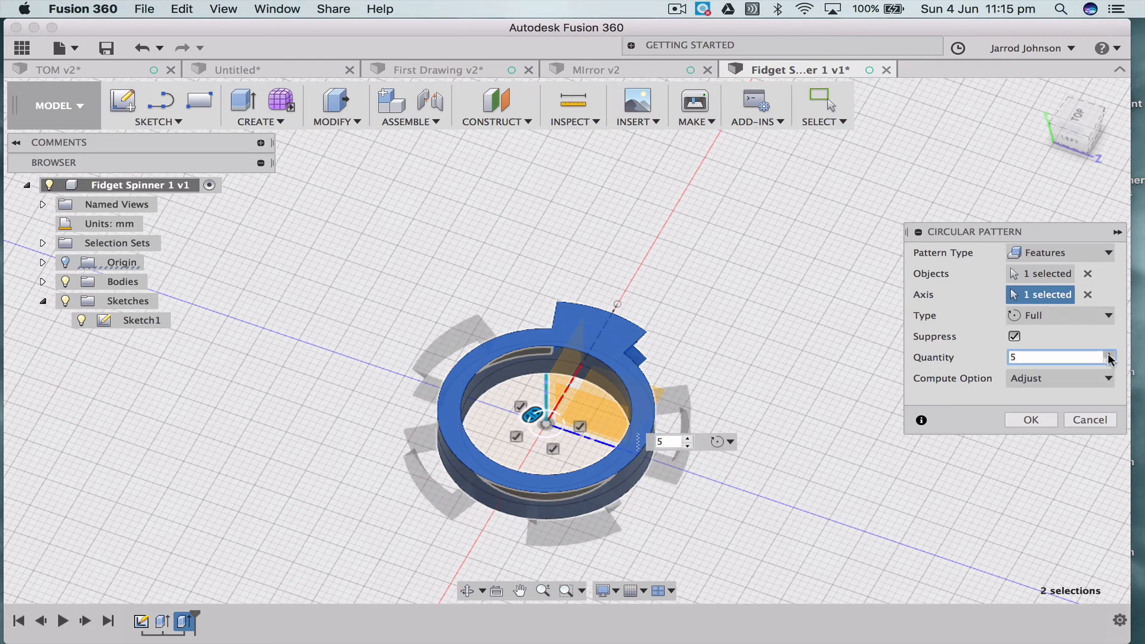
left_click(1109, 355)
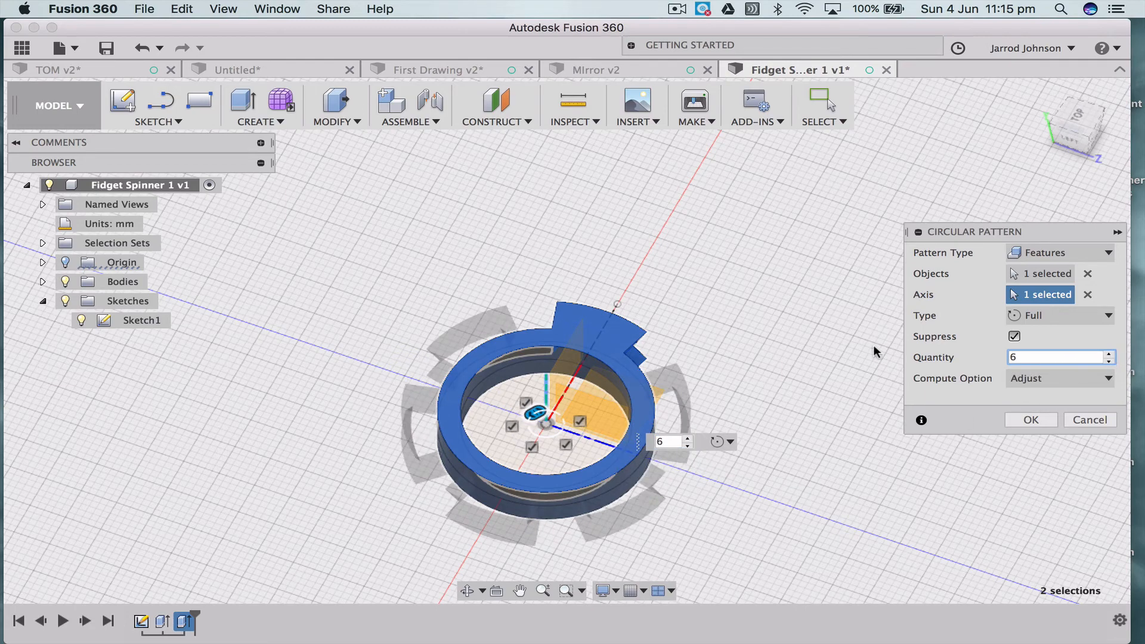
left_click(1031, 419)
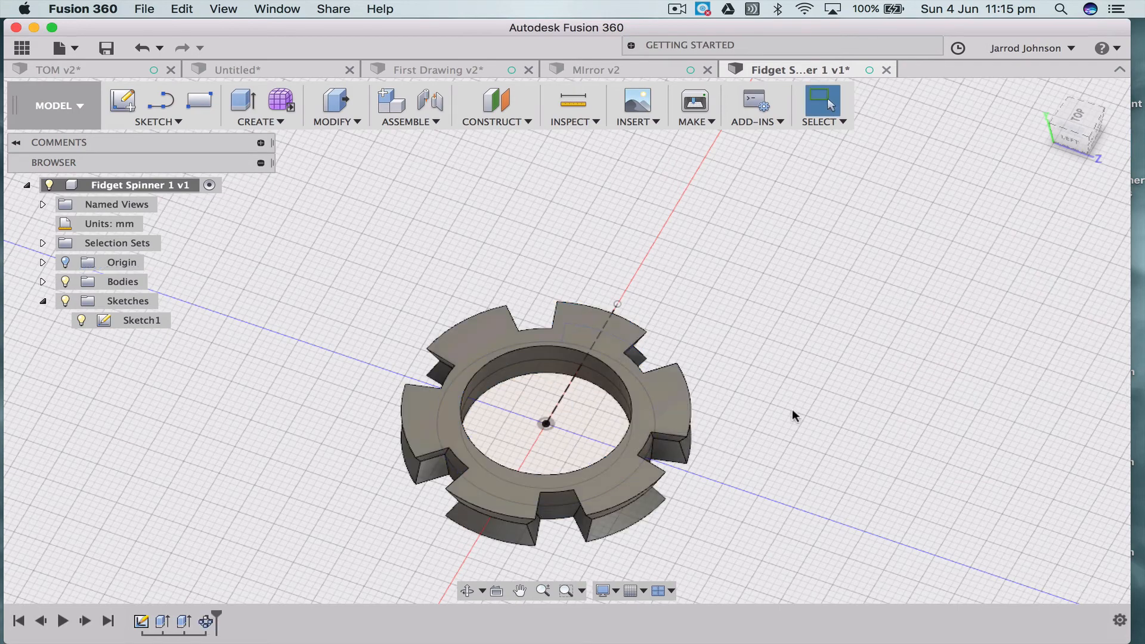
Chamfer the upper and lower outer curved edges of one patterned tab with an equal distance of 3 mm
scroll(792, 410, "down", 5)
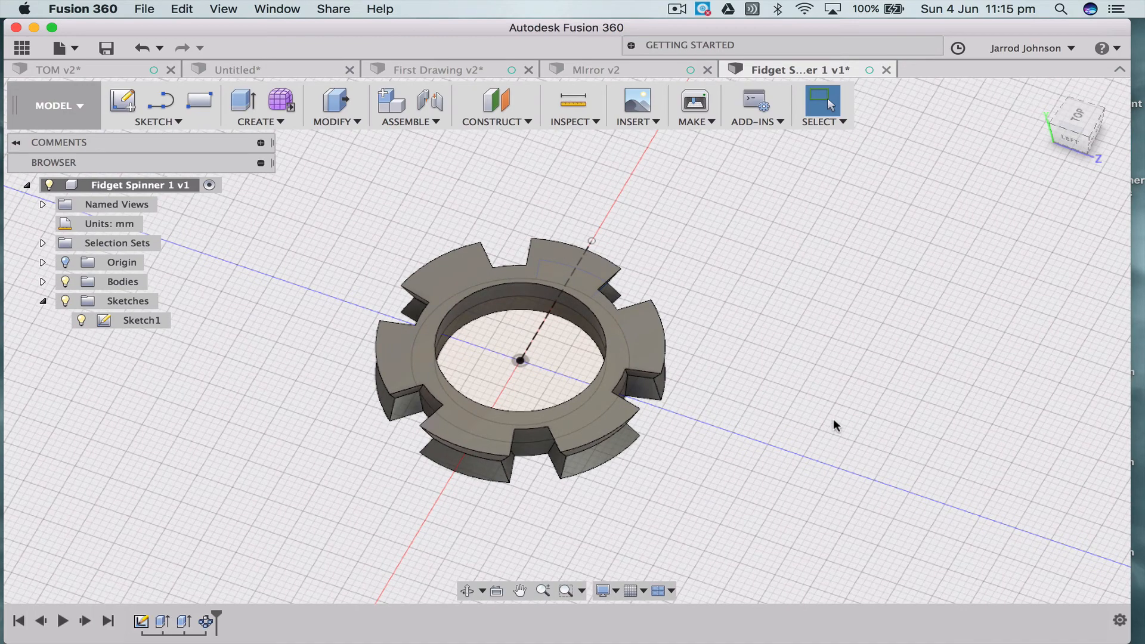
scroll(834, 425, "right", 5, "shift")
scroll(834, 425, "down", 8, "shift")
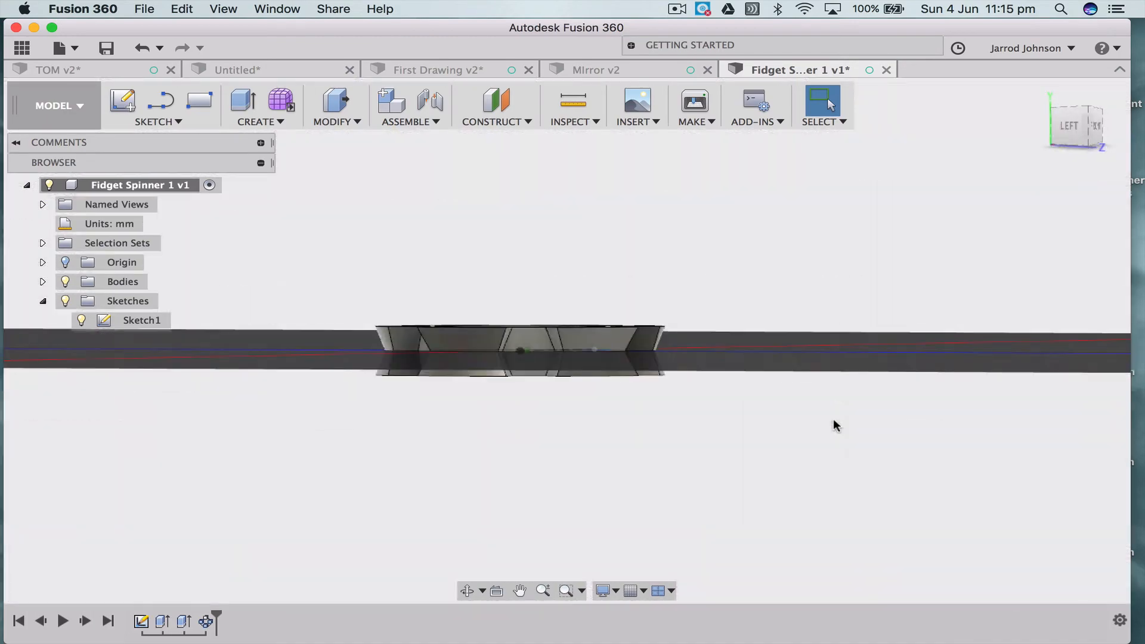
scroll(834, 426, "up", 5, "shift")
scroll(833, 425, "up", 3, "shift")
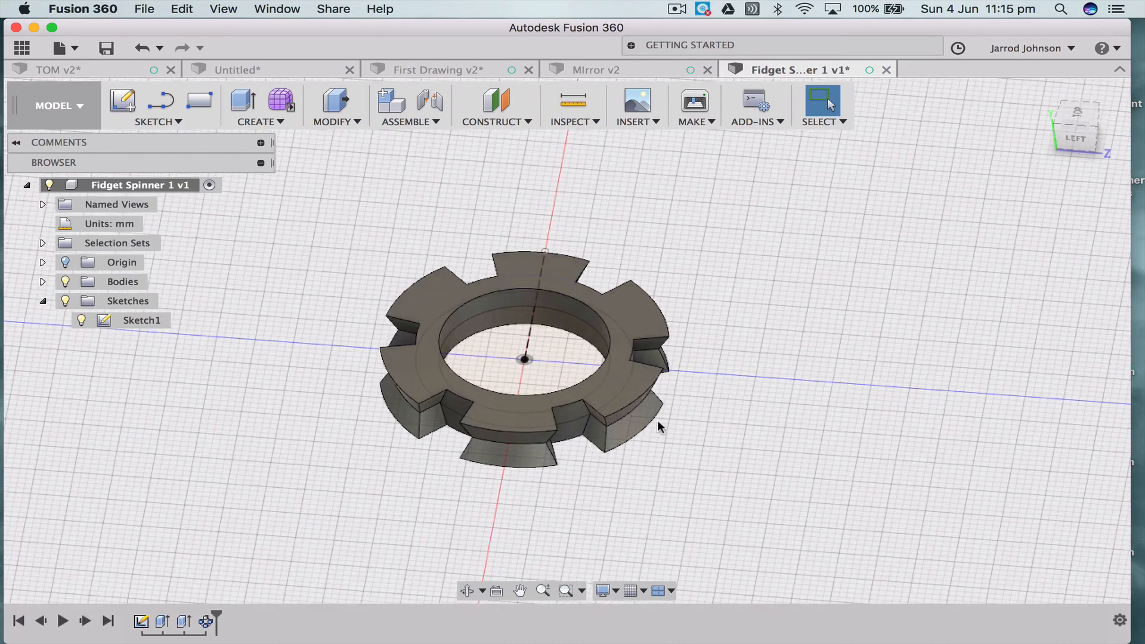
left_click(648, 417)
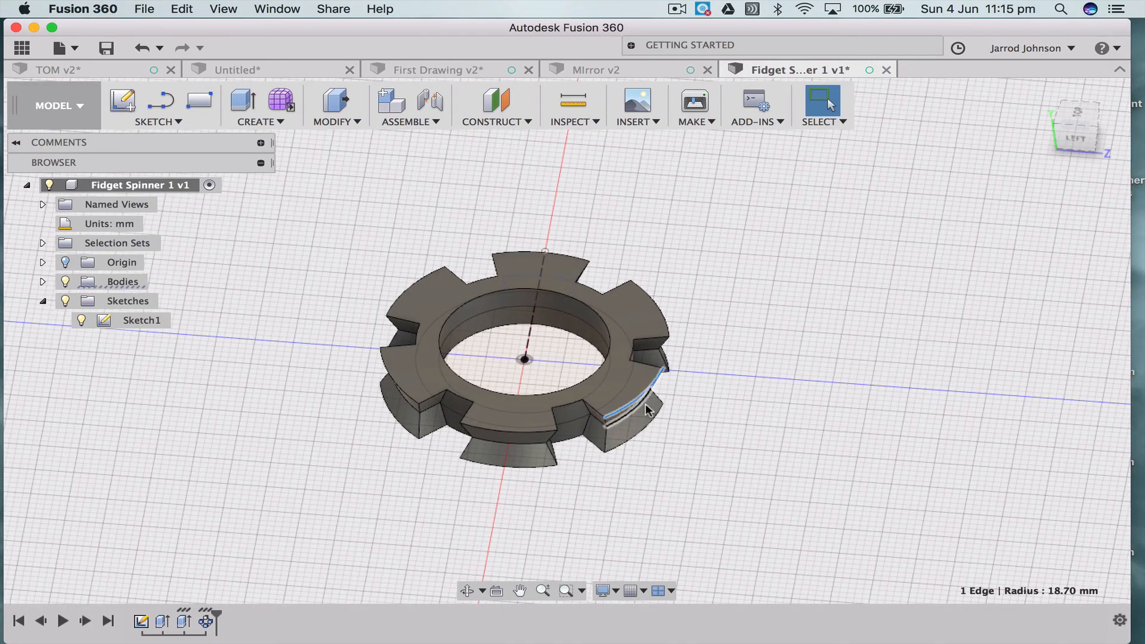
left_click(650, 418, "shift")
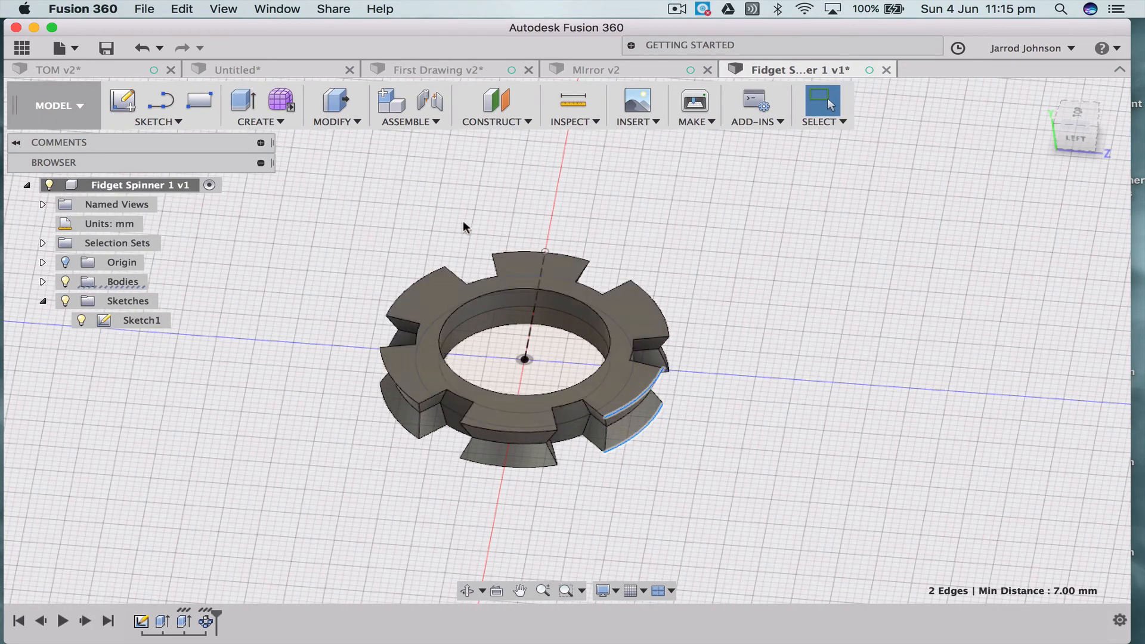
left_click(356, 121)
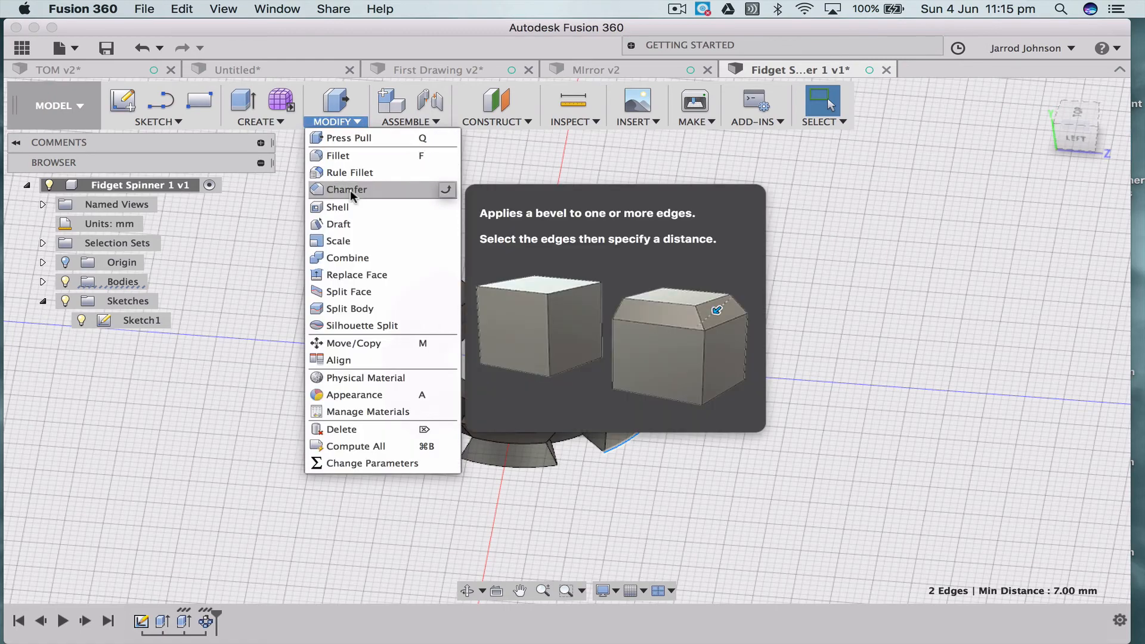
left_click(350, 189)
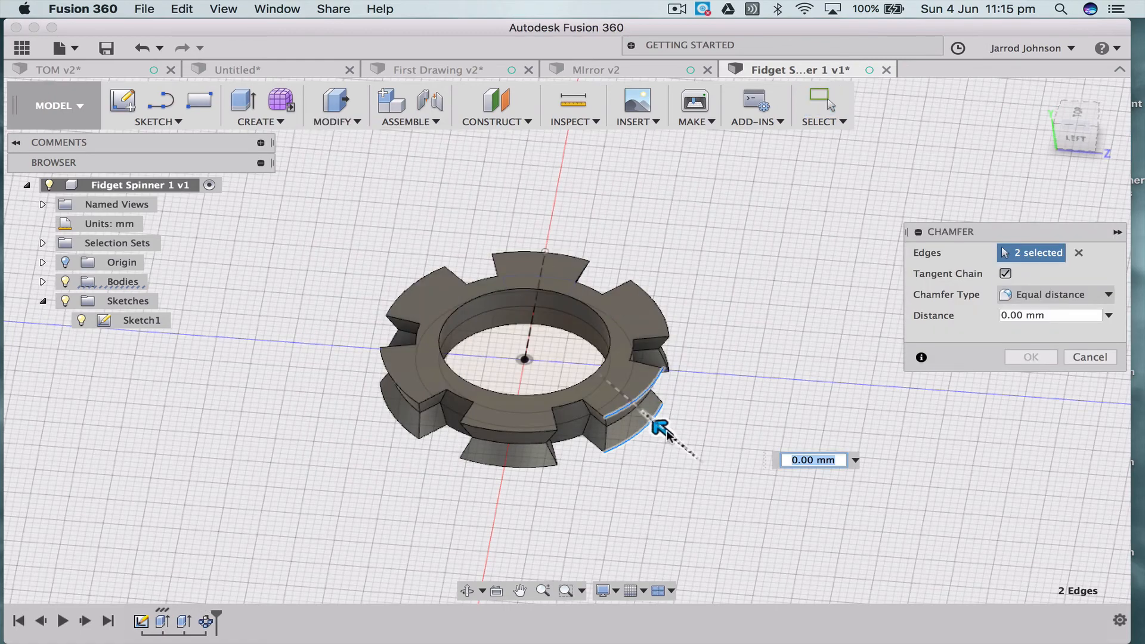
left_click_drag(666, 430, 653, 421)
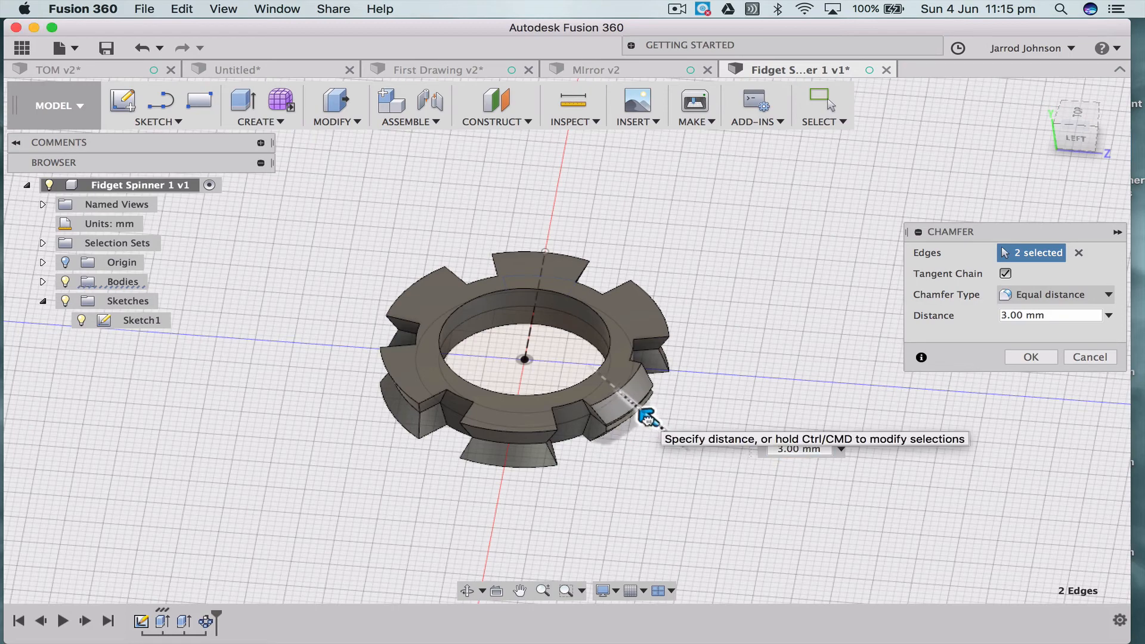
left_click_drag(652, 421, 648, 417)
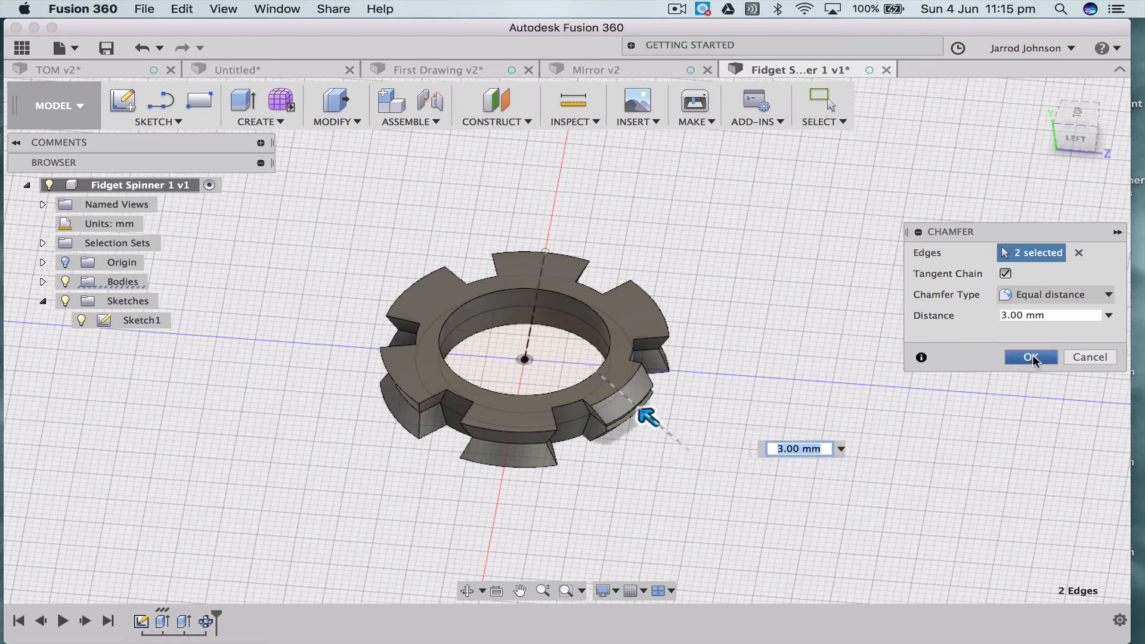
left_click(1031, 357)
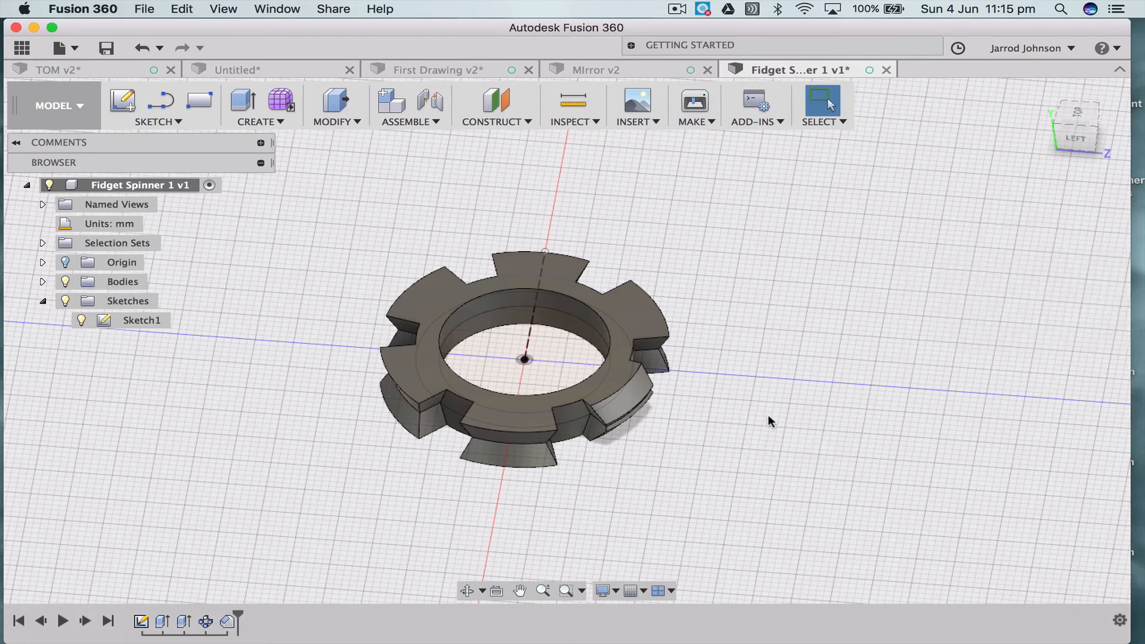
Delete the chamfer feature applied to the single patterned tab
scroll(771, 422, "down", 10, "shift")
scroll(771, 422, "up", 5, "shift")
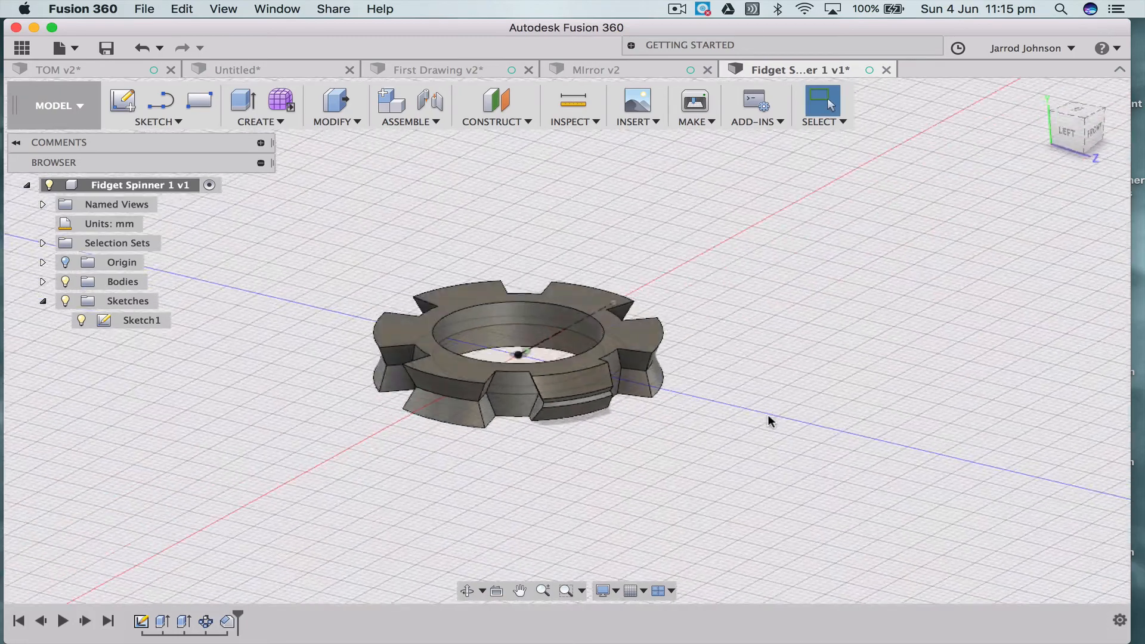
scroll(769, 421, "up", 5, "shift")
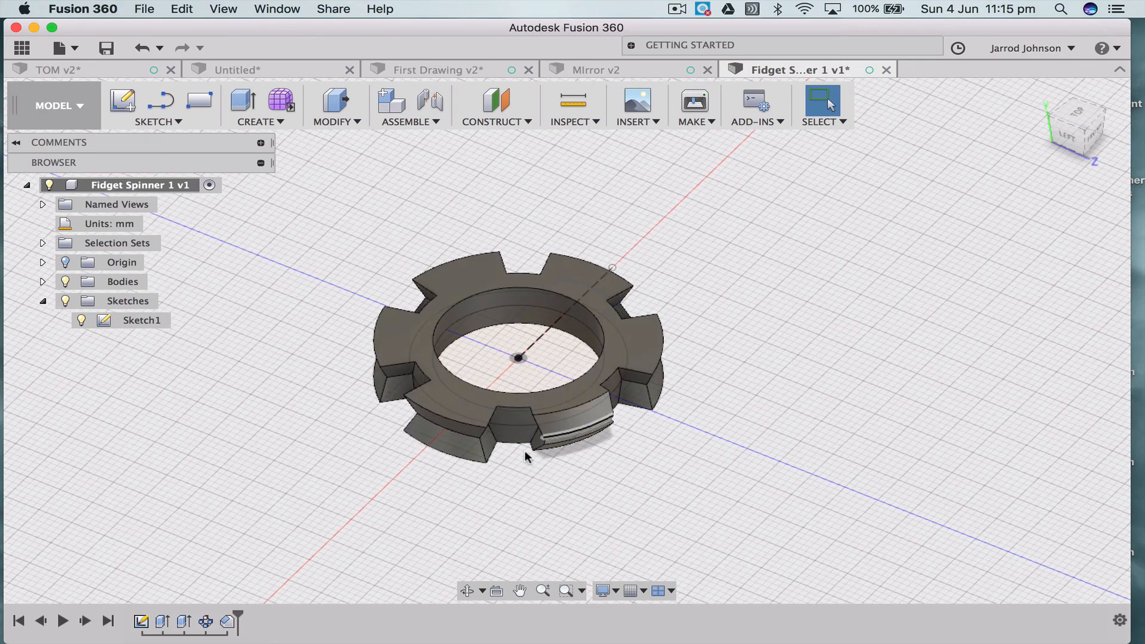
left_click(228, 623)
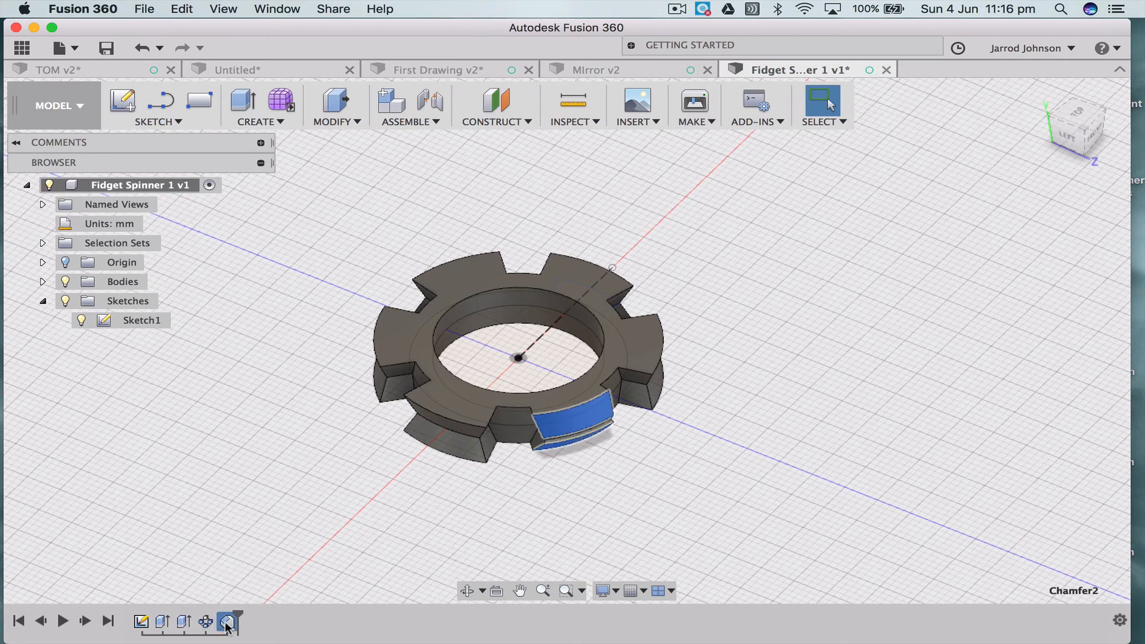
key("Delete")
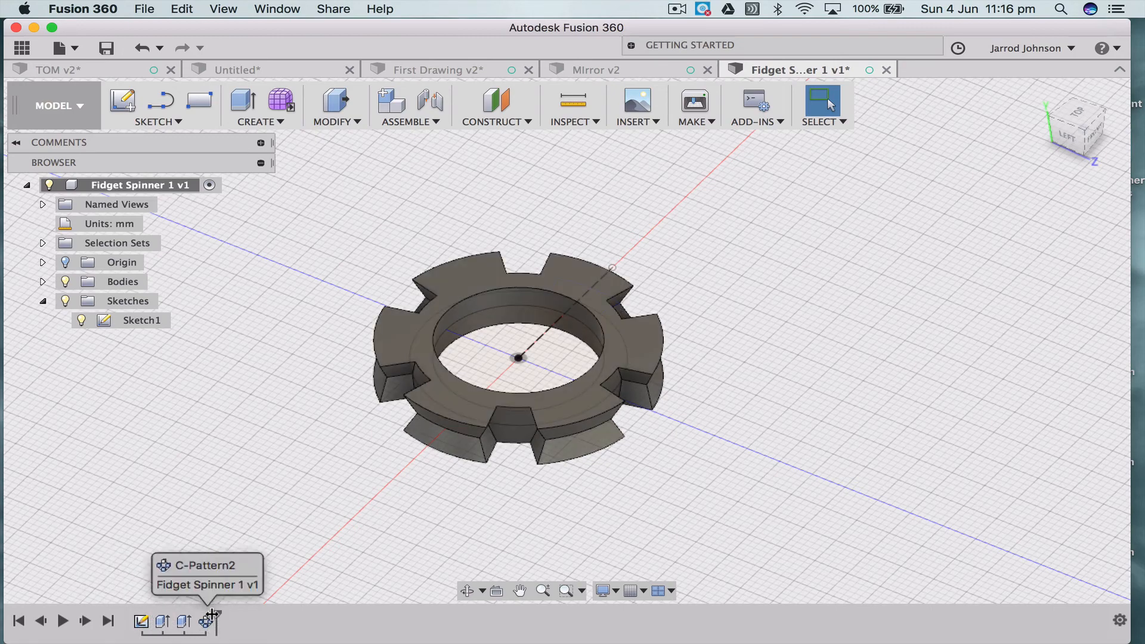
Roll the history back before the circular pattern and chamfer the original tab's upper and lower outer curved edges by 2 mm
left_click_drag(216, 621, 187, 618)
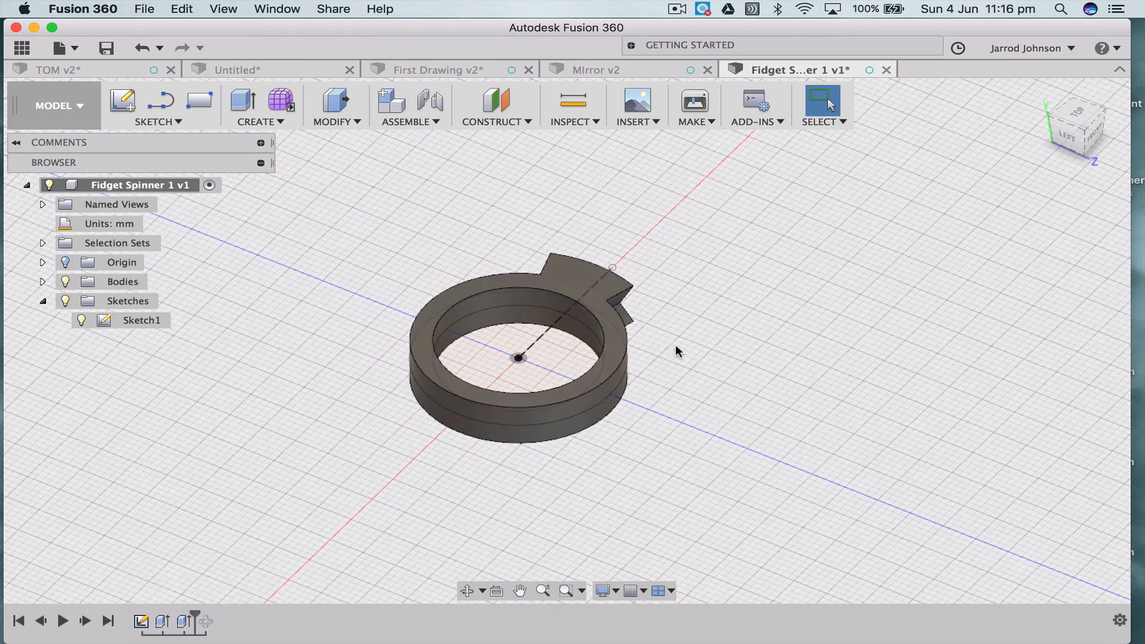
scroll(704, 362, "right", 10, "shift")
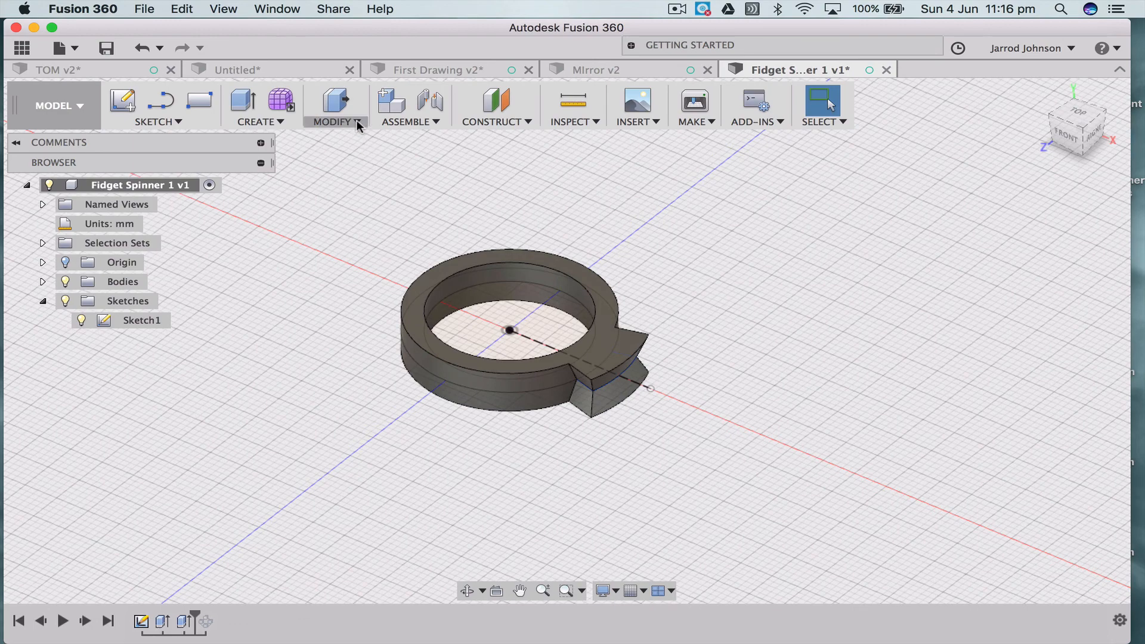
left_click(334, 114)
left_click(347, 187)
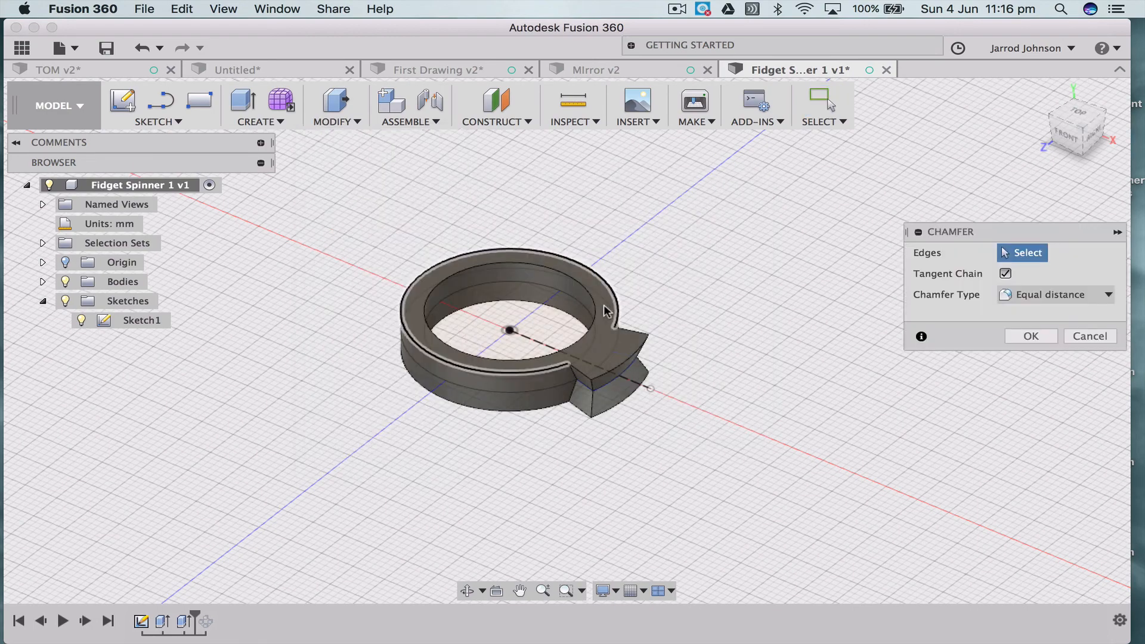
left_click(637, 355)
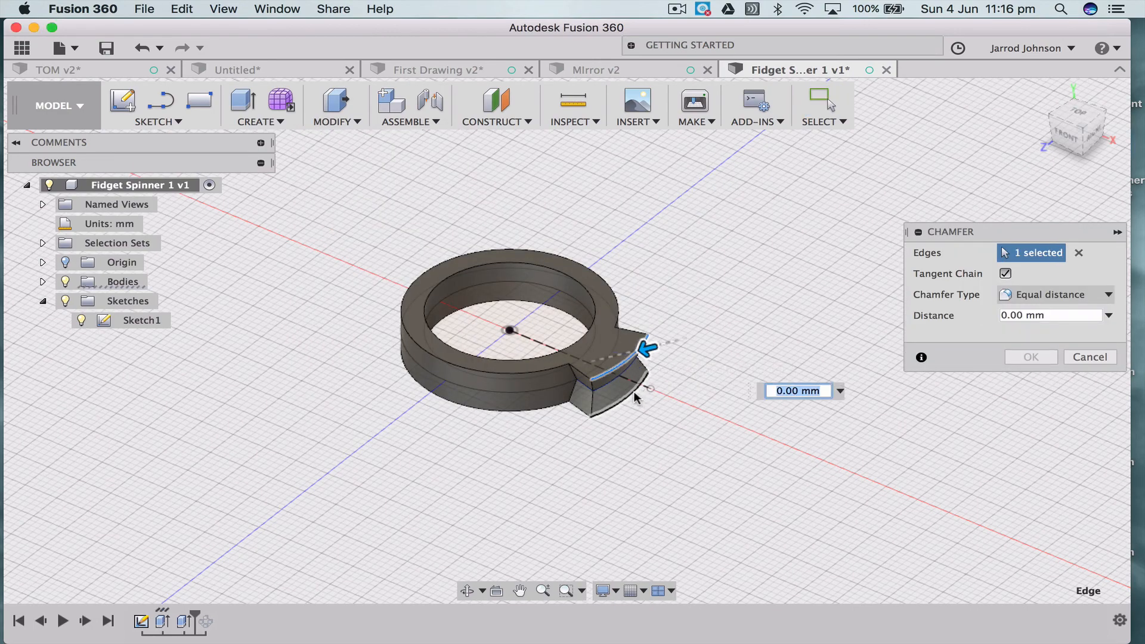
left_click(637, 401)
left_click_drag(634, 396, 629, 392)
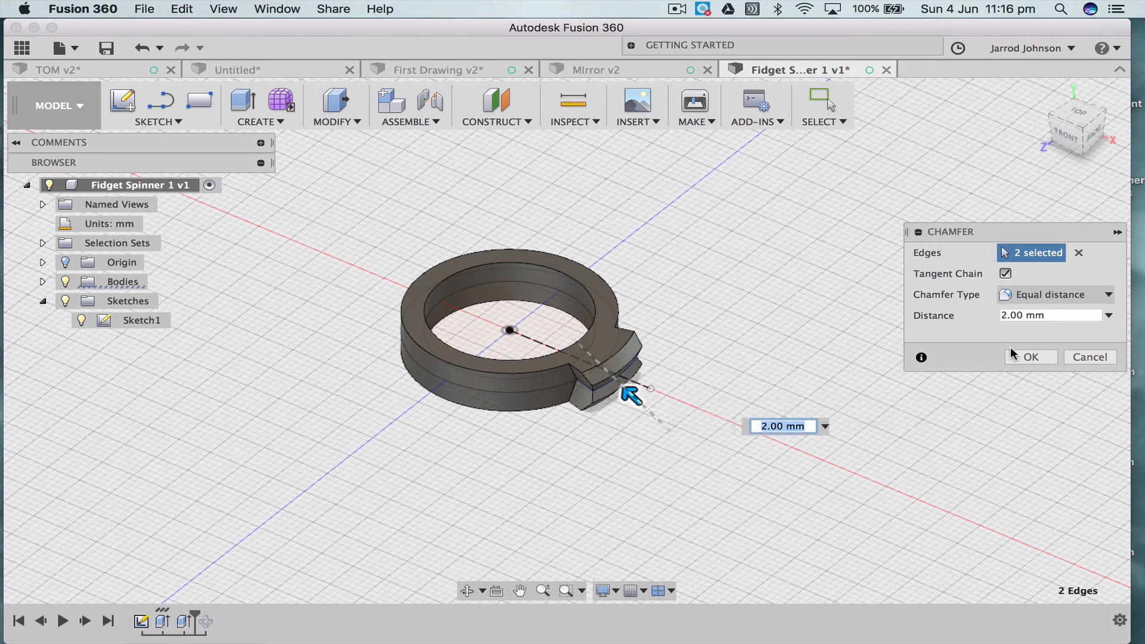
left_click(1031, 358)
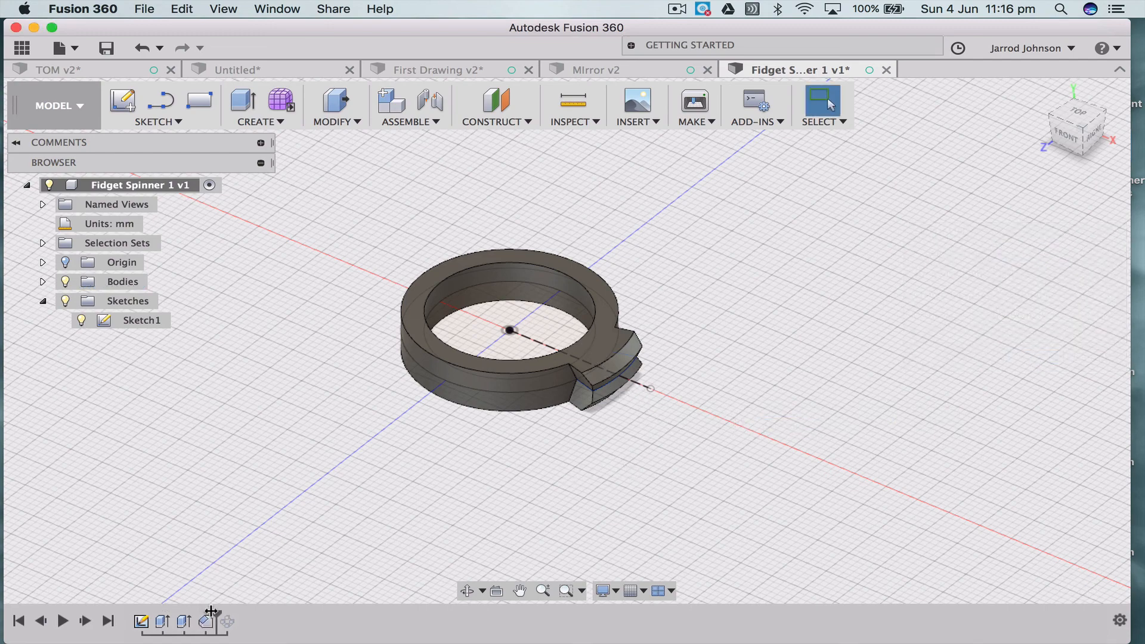
Roll the history forward past the circular pattern and add the tab's chamfer feature to the pattern's objects
left_click_drag(215, 613, 253, 615)
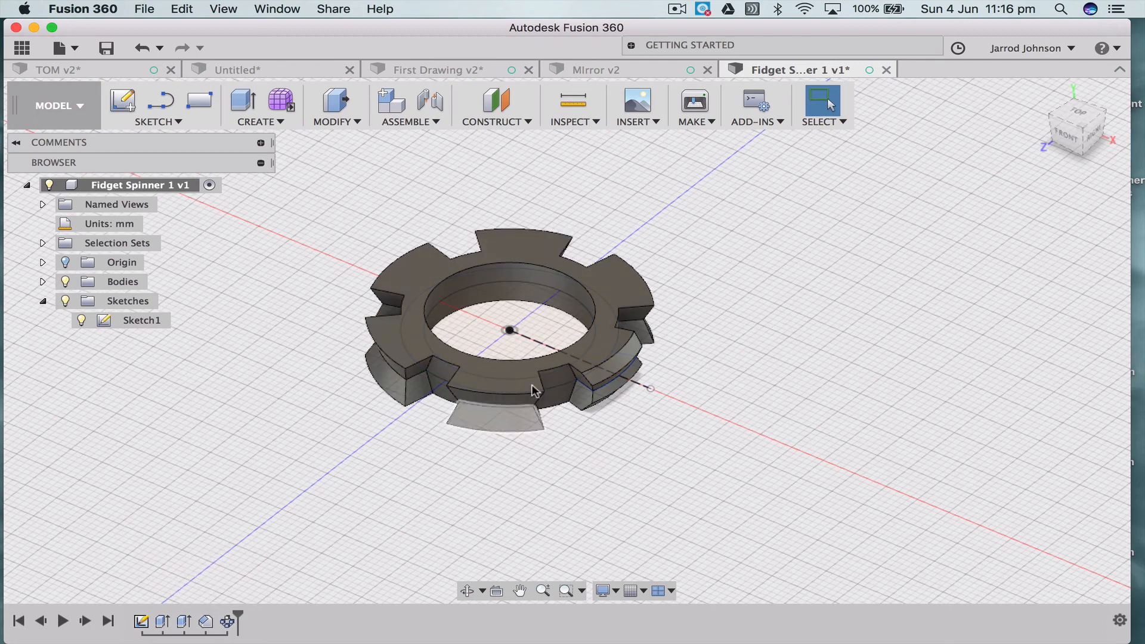
left_click(226, 625)
right_click(227, 626)
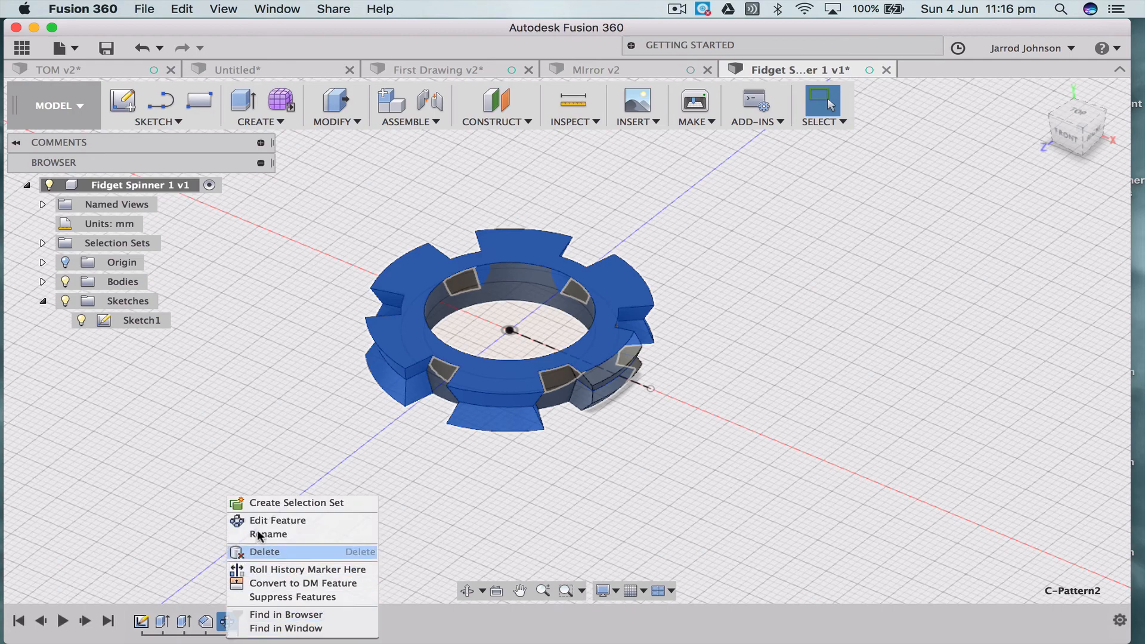
left_click(187, 543)
left_click(228, 619)
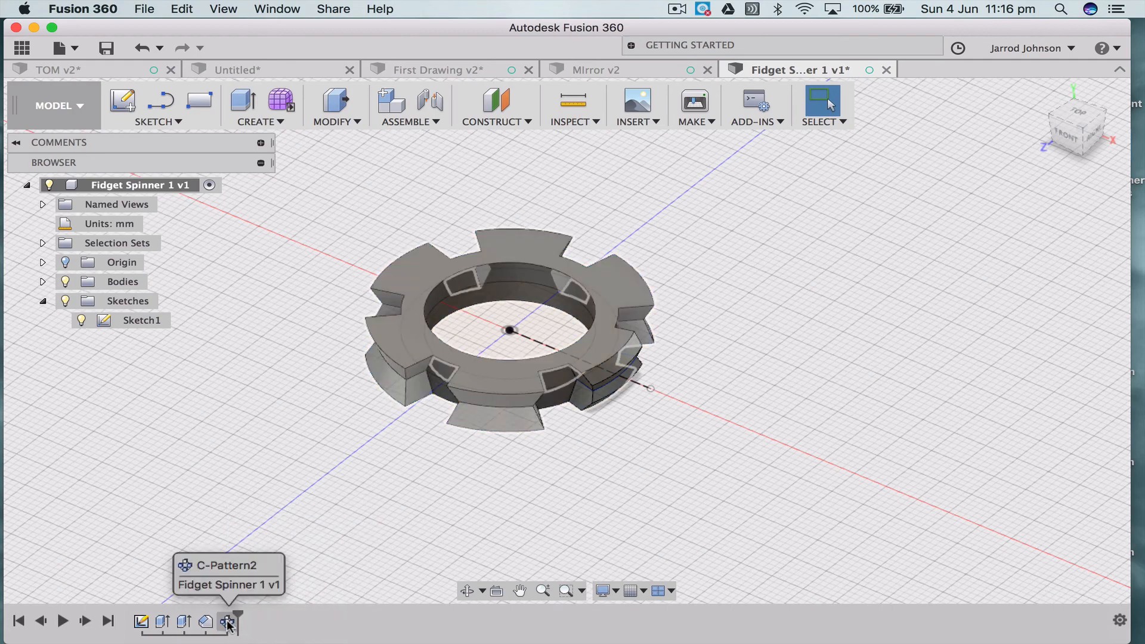
double_click(228, 623)
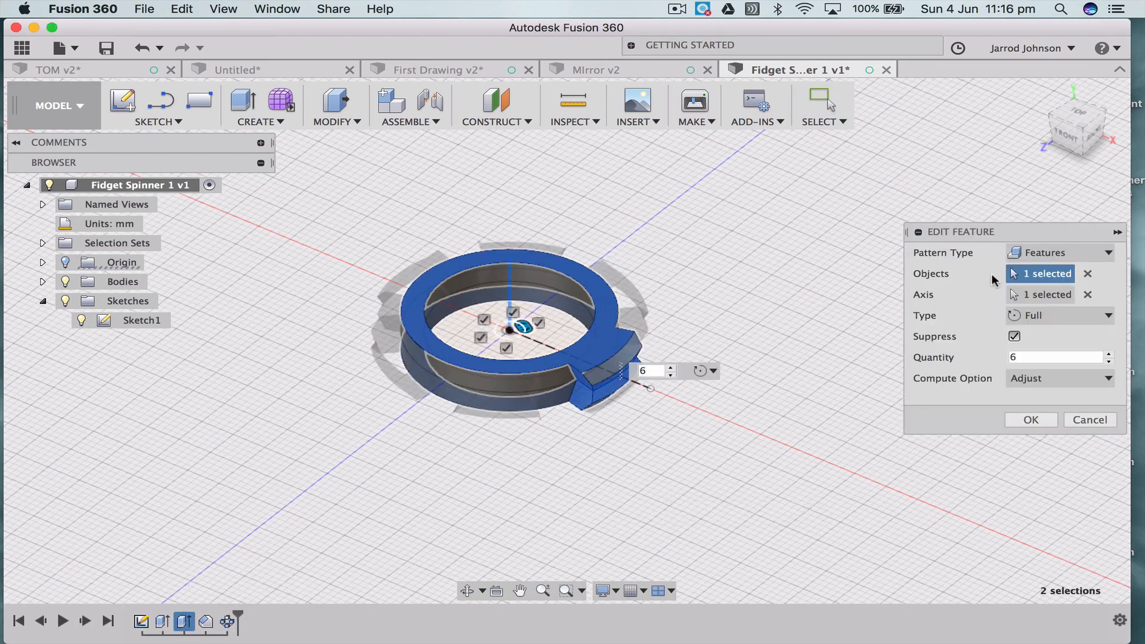
left_click(206, 622)
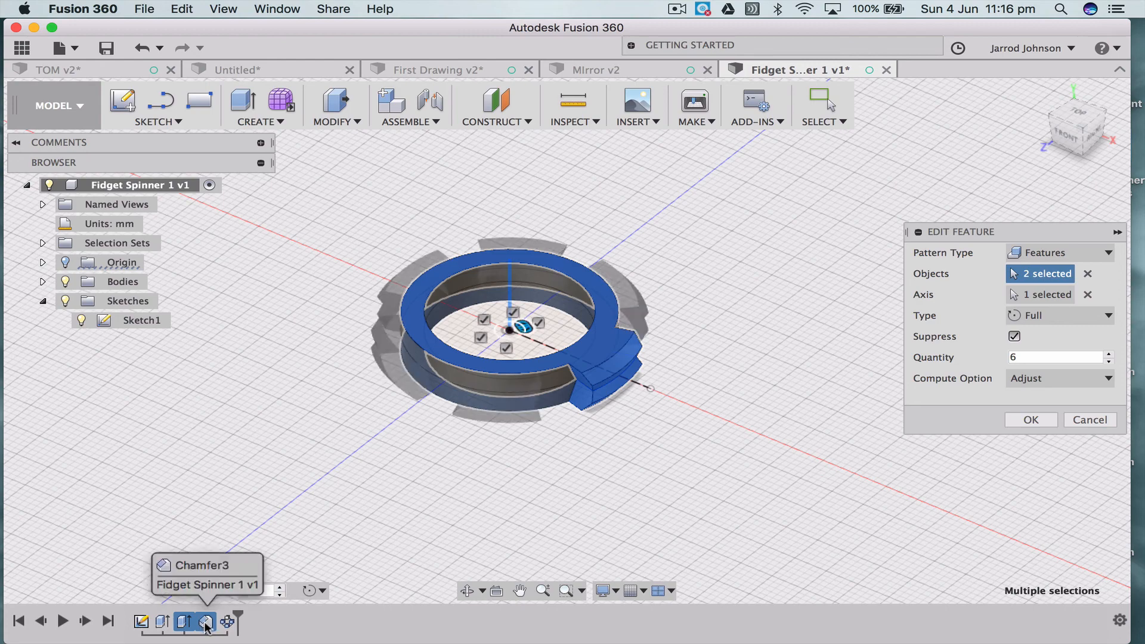
left_click(1050, 420)
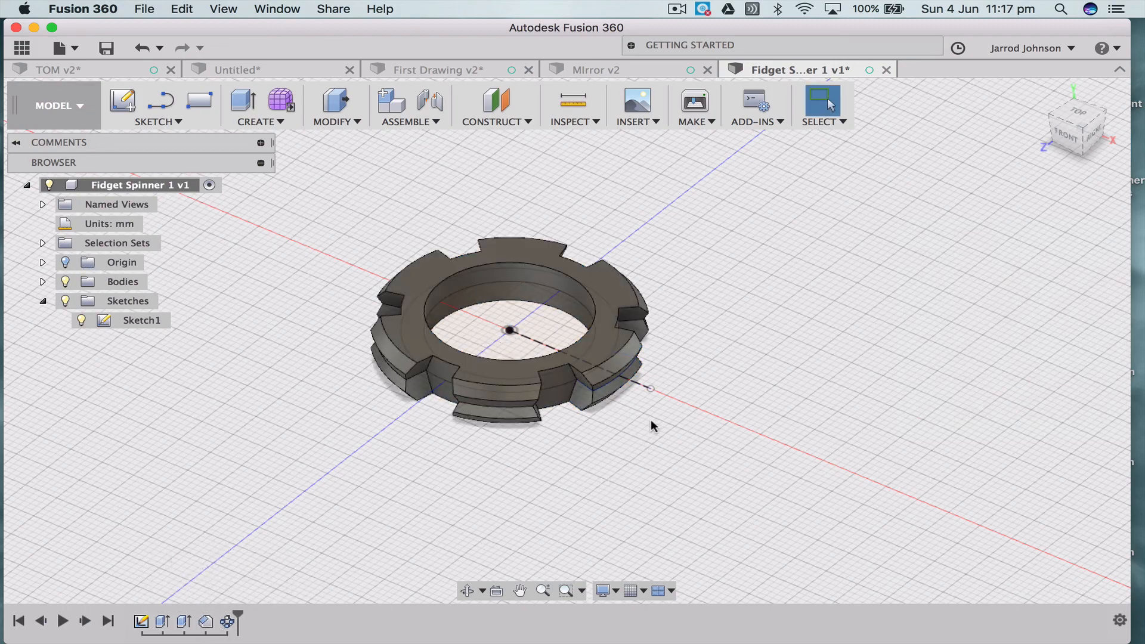
Examine the chamfered tabs around the ring from above and from the side
scroll(651, 421, "left", 10, "shift")
scroll(651, 421, "up", 5, "shift")
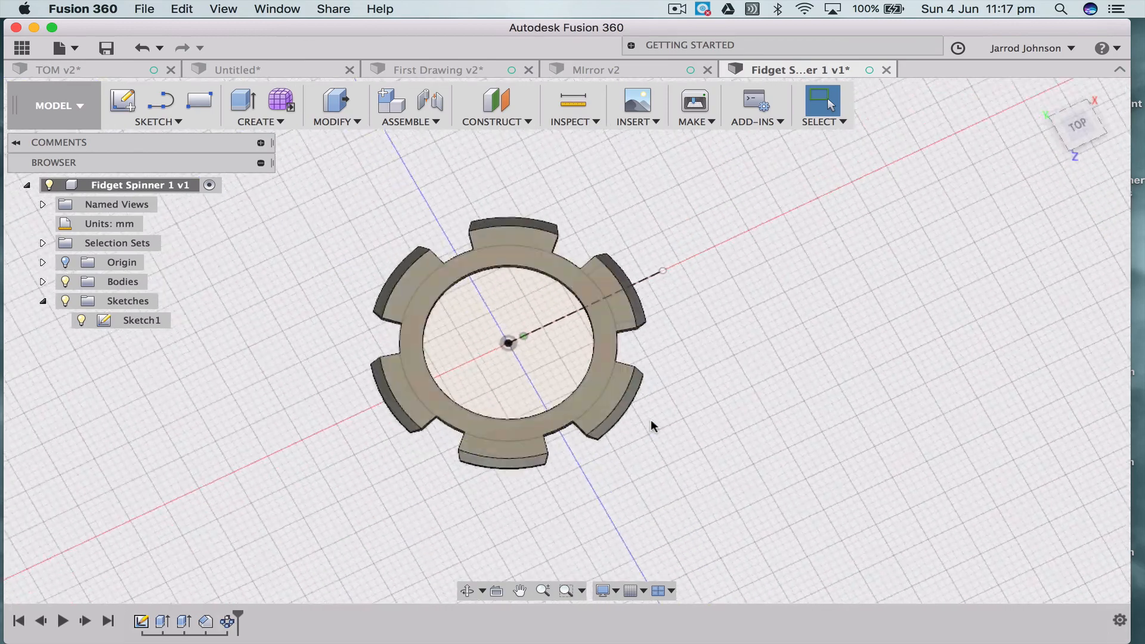
scroll(651, 421, "right", 5, "shift")
scroll(651, 421, "down", 10, "shift")
scroll(651, 420, "left", 5, "shift")
scroll(651, 420, "down", 3, "shift")
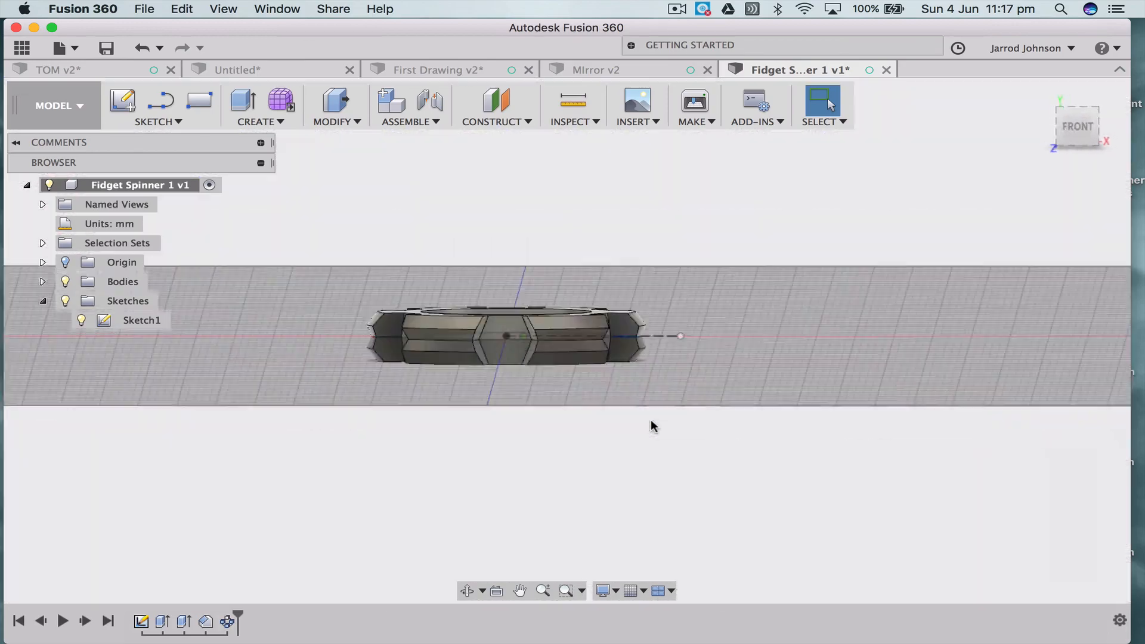
scroll(650, 420, "up", 10, "shift")
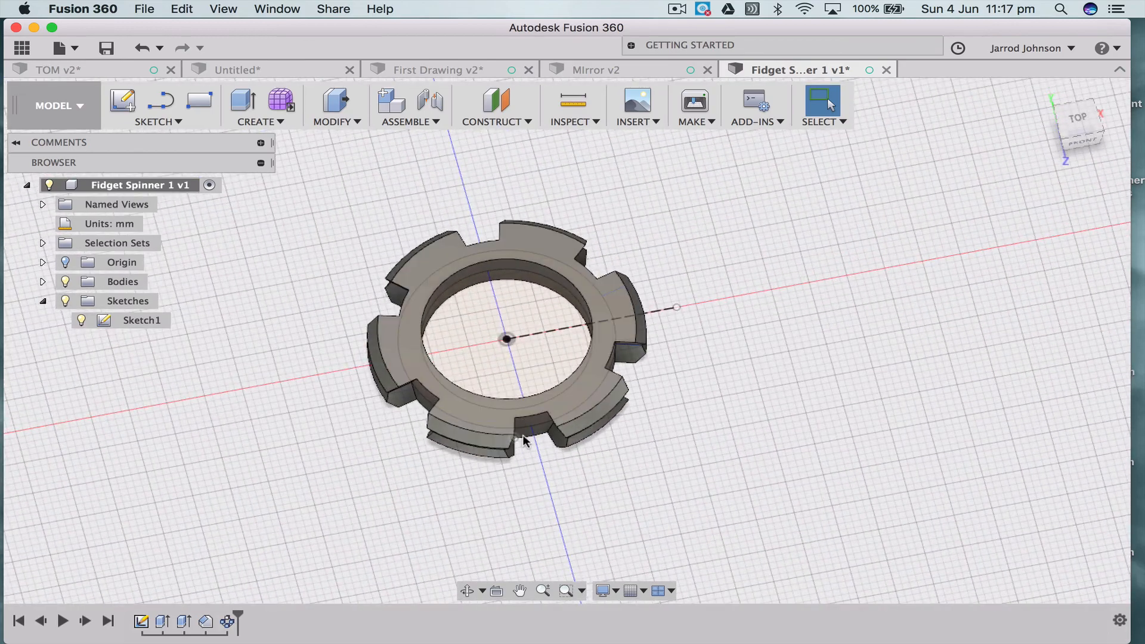